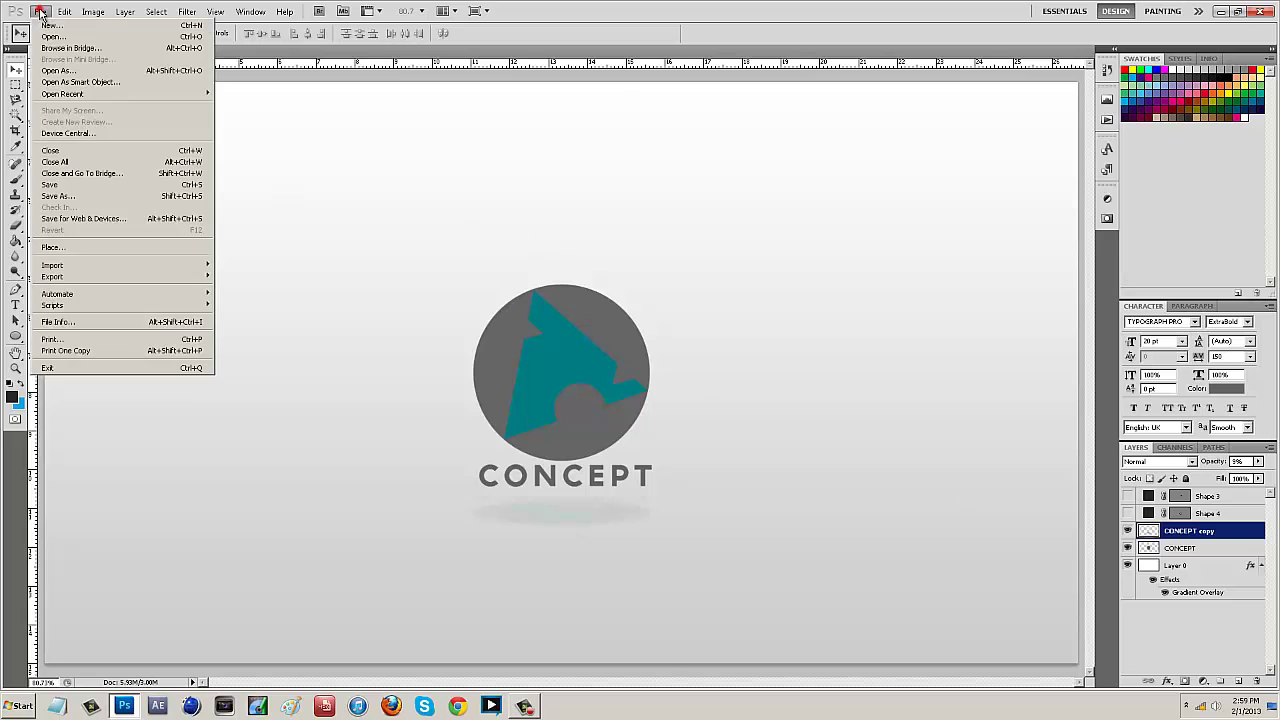
- Create a new Full HD document of 1920 × 1080 pixels
left_click(44, 24)
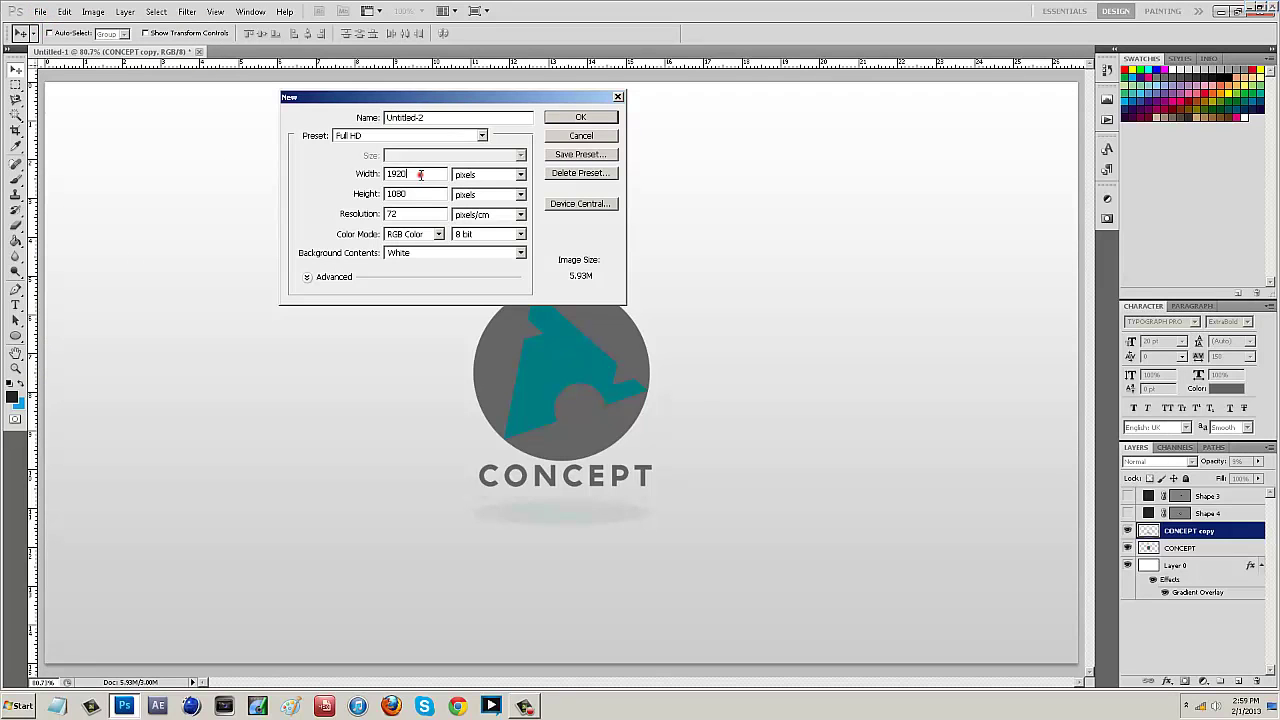
double_click(420, 174)
double_click(415, 194)
left_click(605, 119)
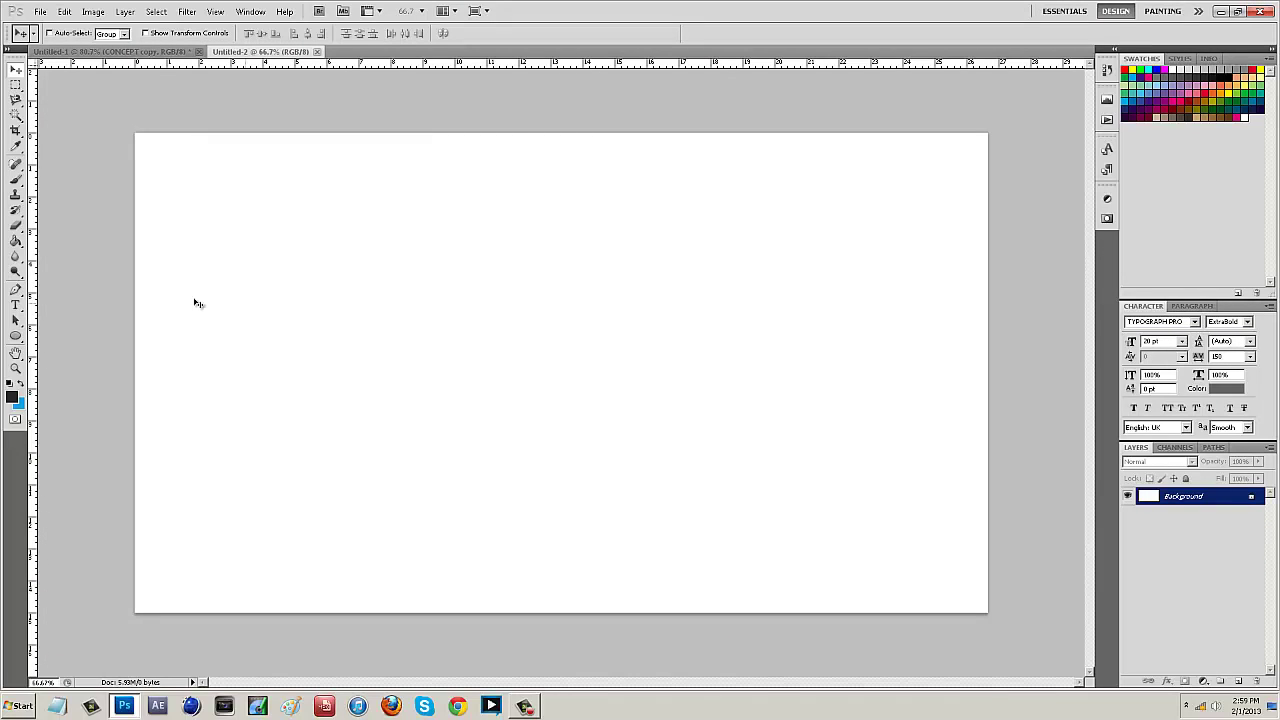
- Draw a filled circle in the upper middle of the canvas with the Ellipse tool
left_click(14, 337)
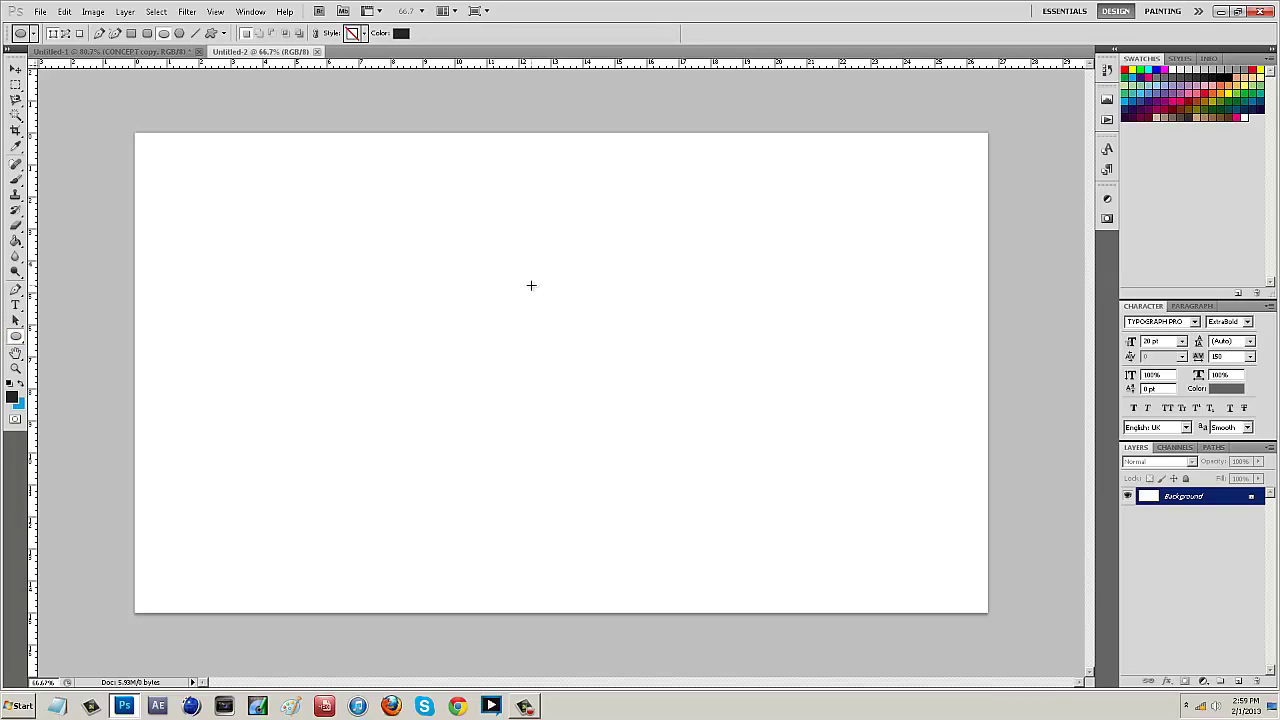
left_click_drag(511, 255, 638, 382)
left_click(15, 68)
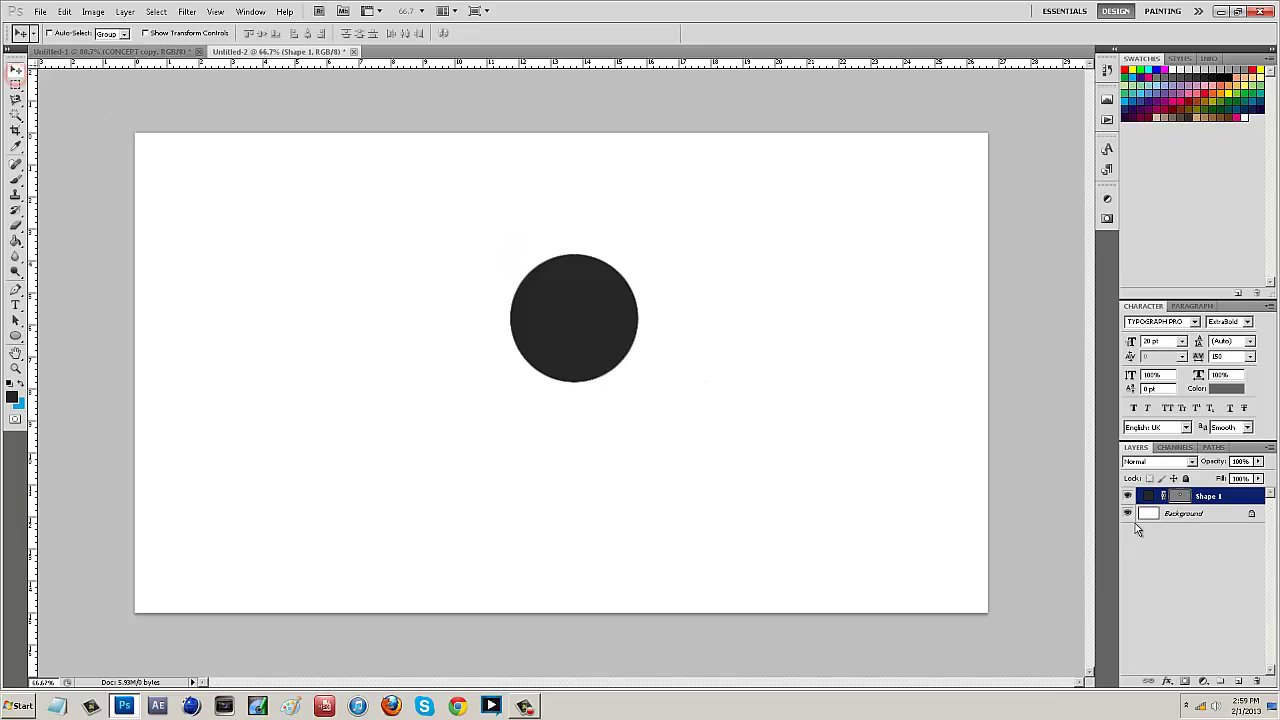
- Change the circle's fill colour to the mid grey #6b6b6b
double_click(1147, 496)
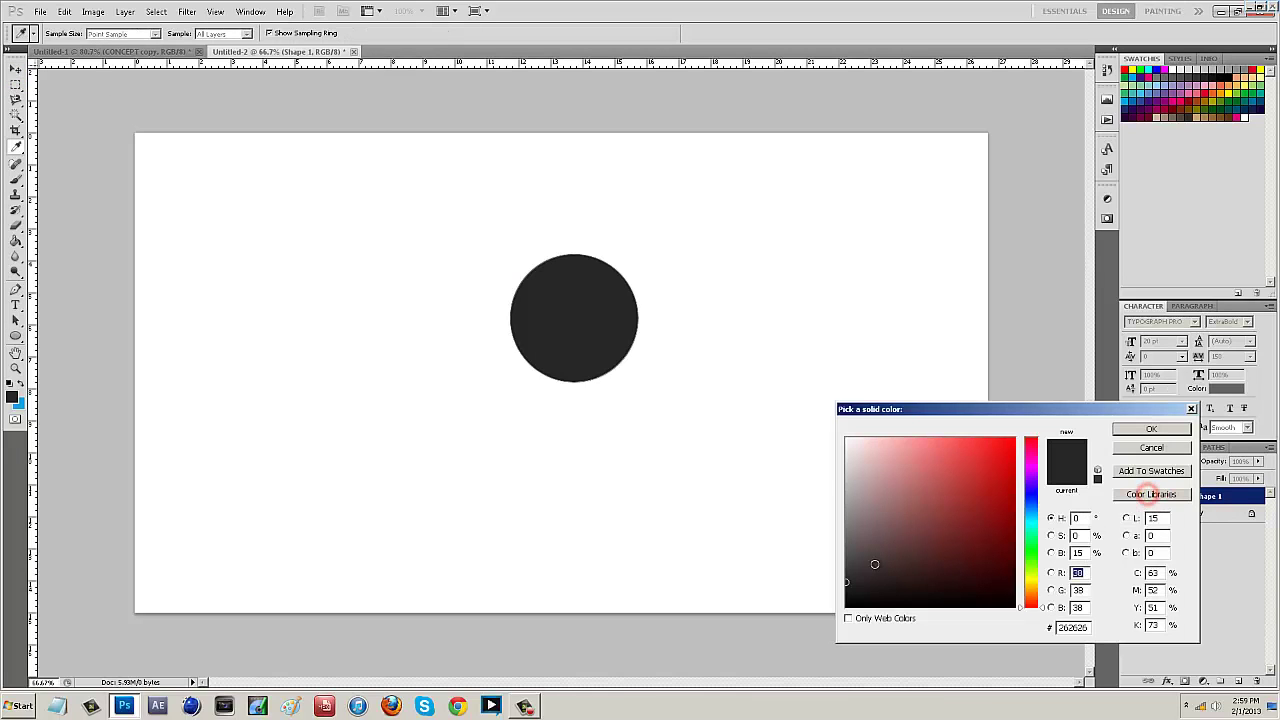
left_click_drag(872, 566, 840, 532)
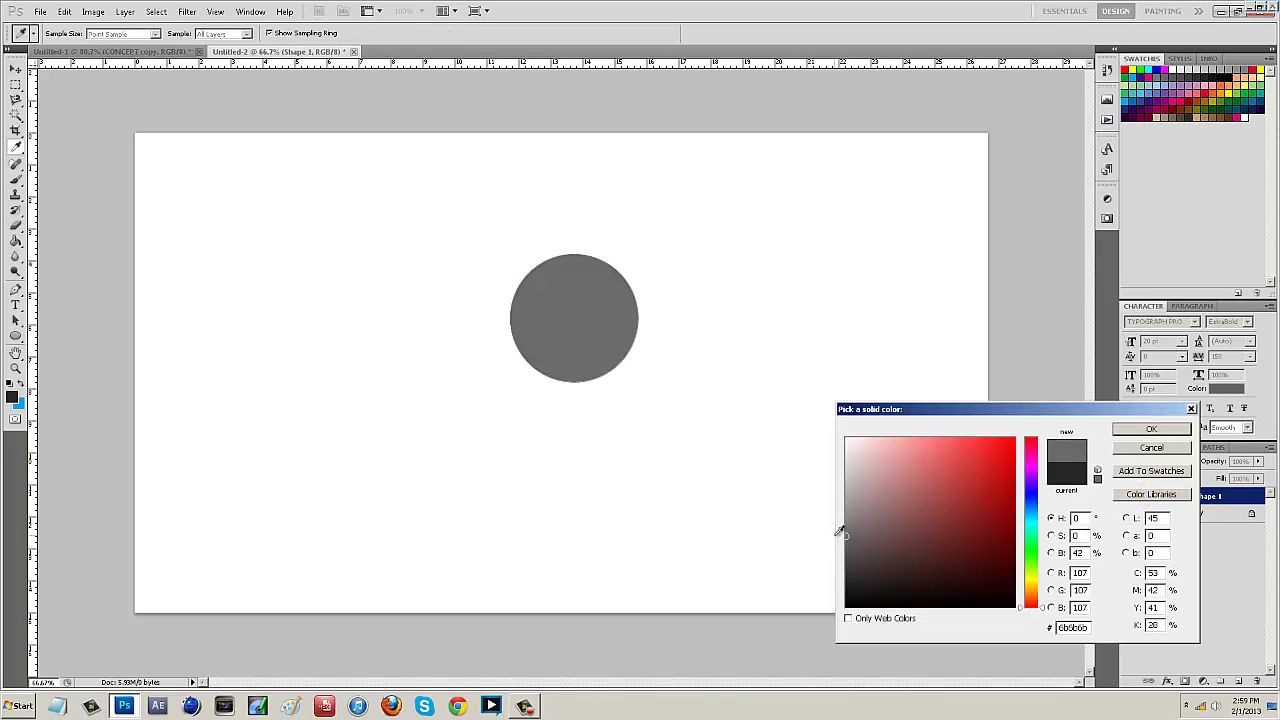
left_click(1151, 428)
left_click(1143, 549)
- Align the circle's vertical and horizontal centres with the Background layer and deselect both layers
left_click(1220, 497)
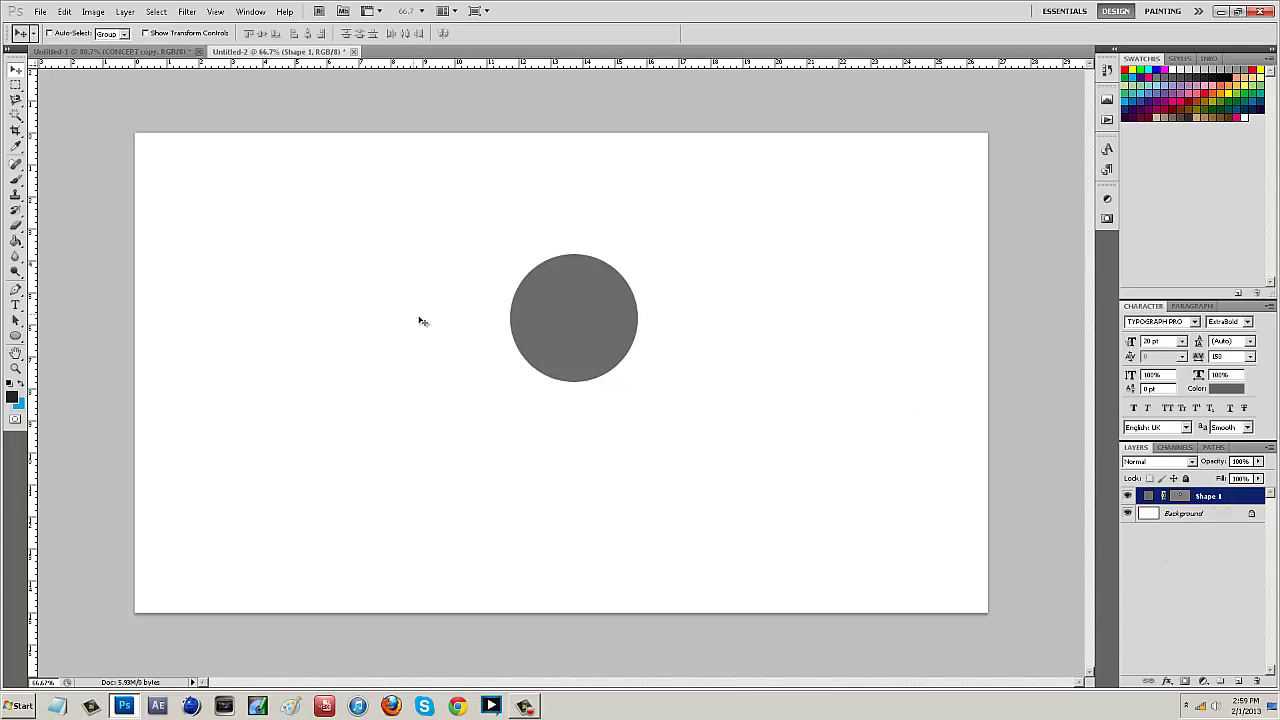
left_click(1212, 515, "shift")
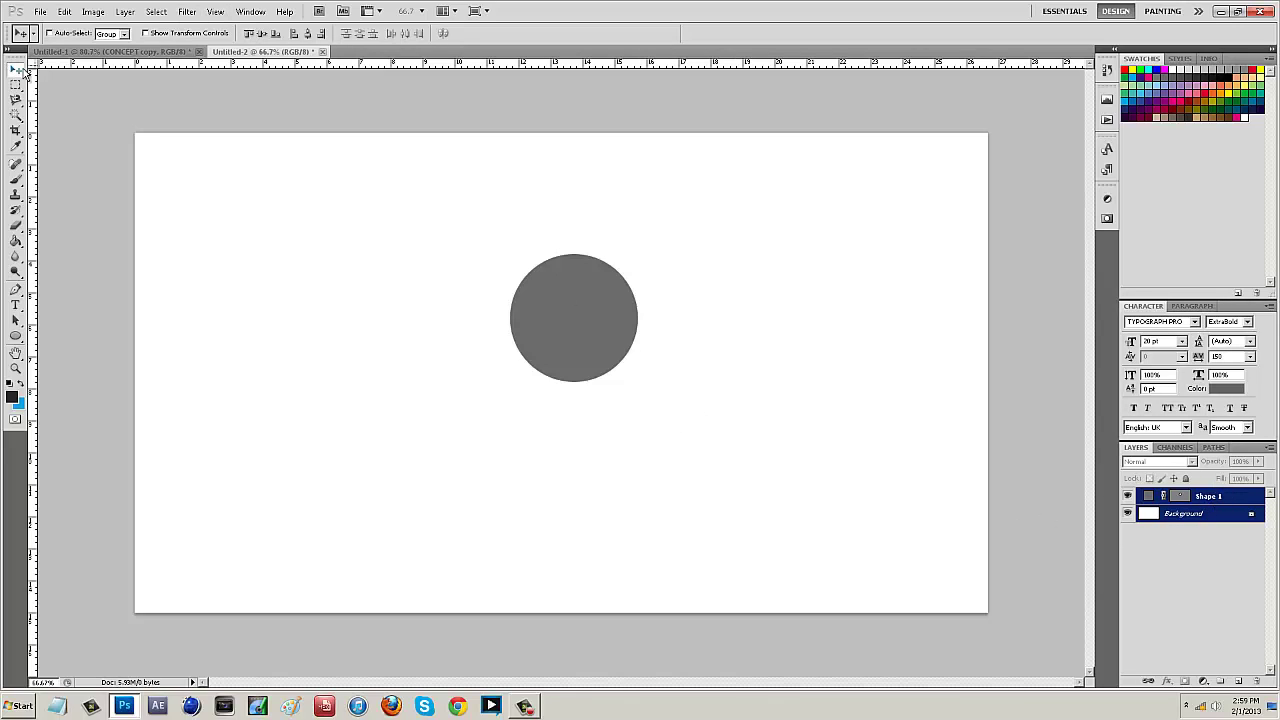
left_click(263, 34)
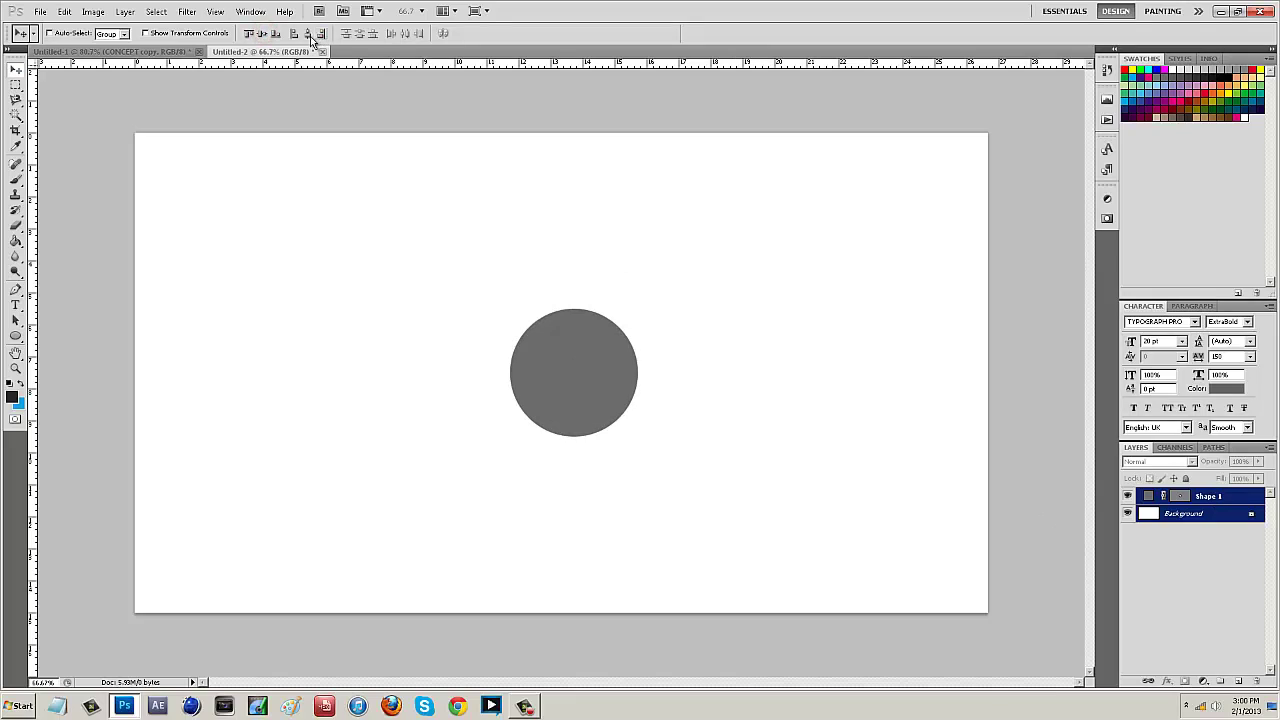
left_click(308, 34)
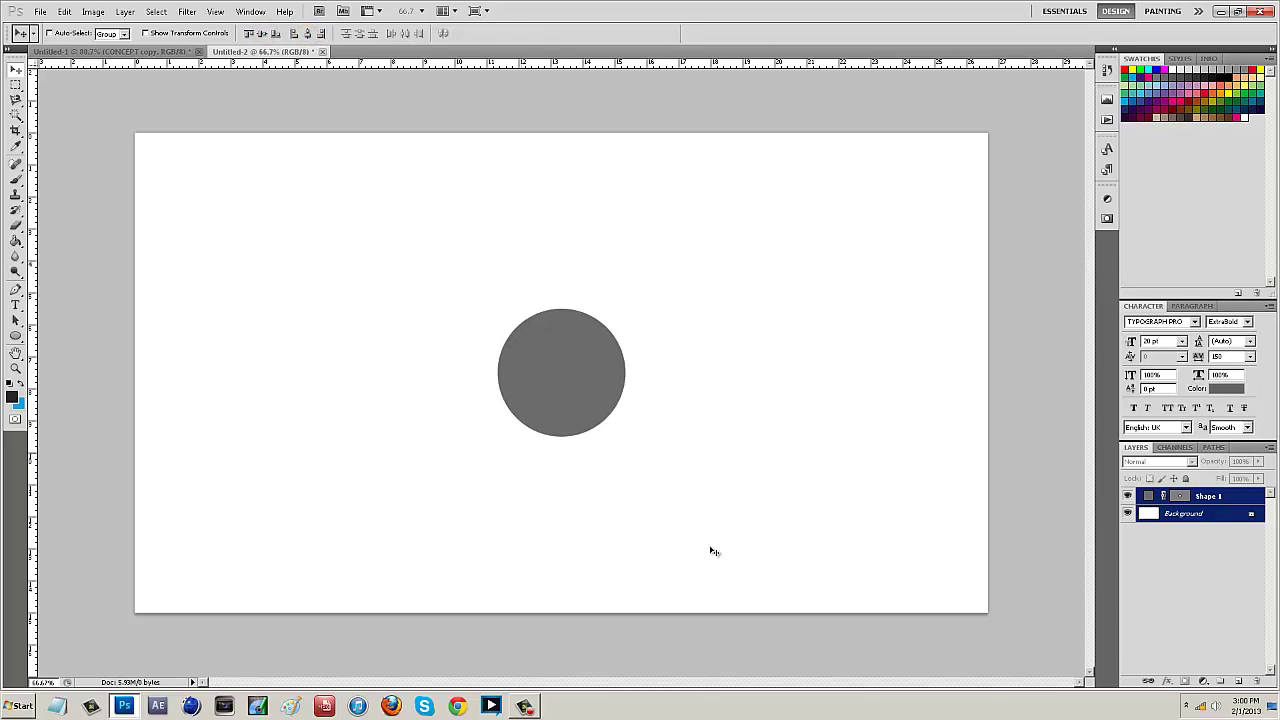
left_click(1229, 605)
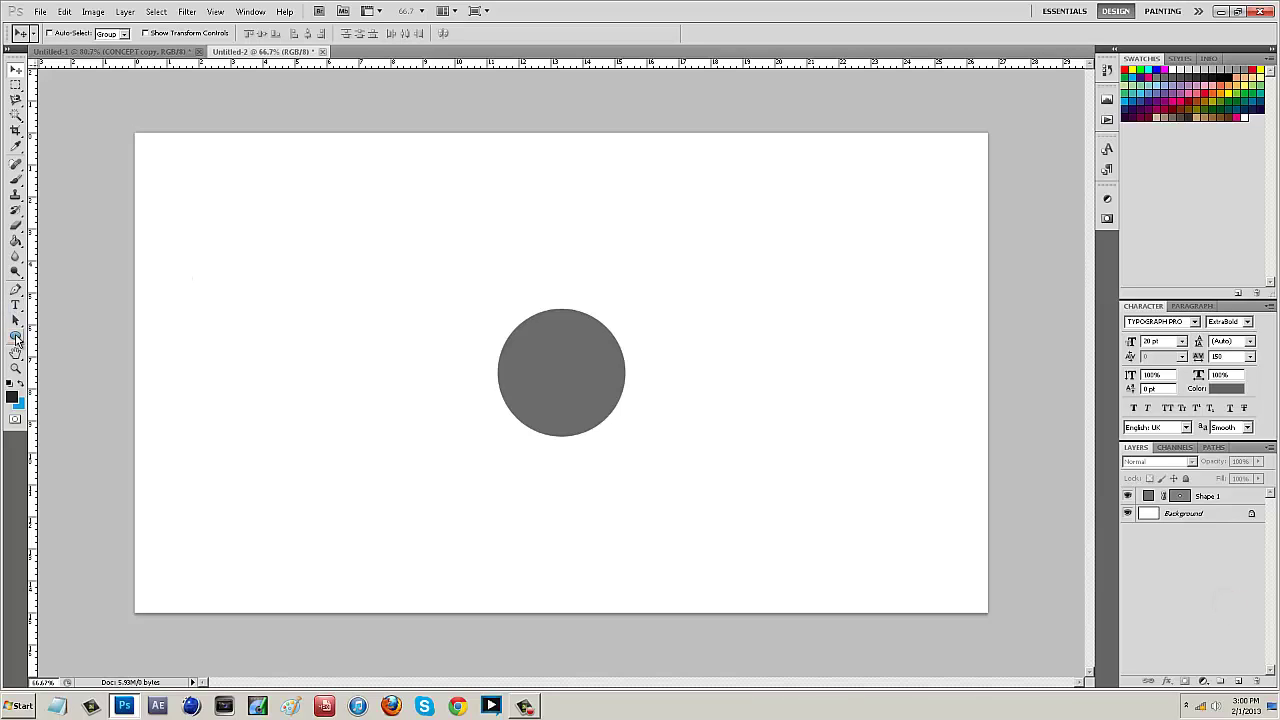
- Draw an upright triangle at the upper left of the circle with the Polygon tool set to 3 sides
left_click(16, 338)
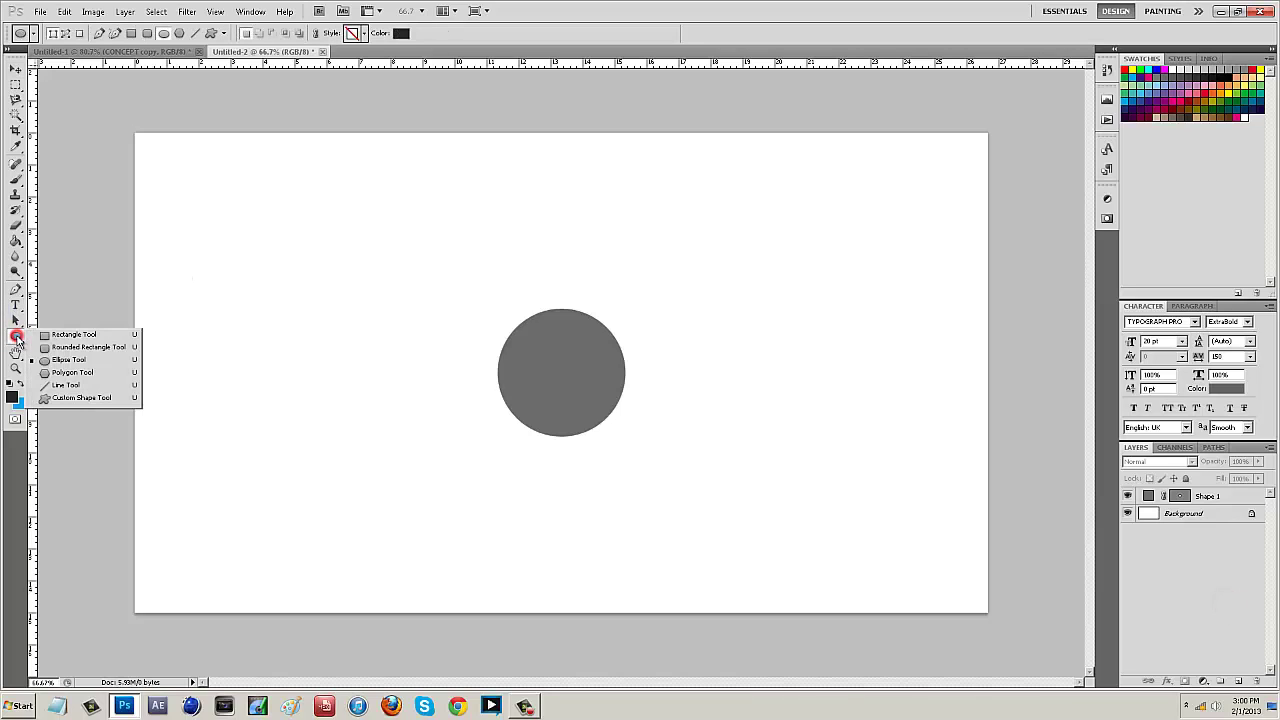
left_click(72, 372)
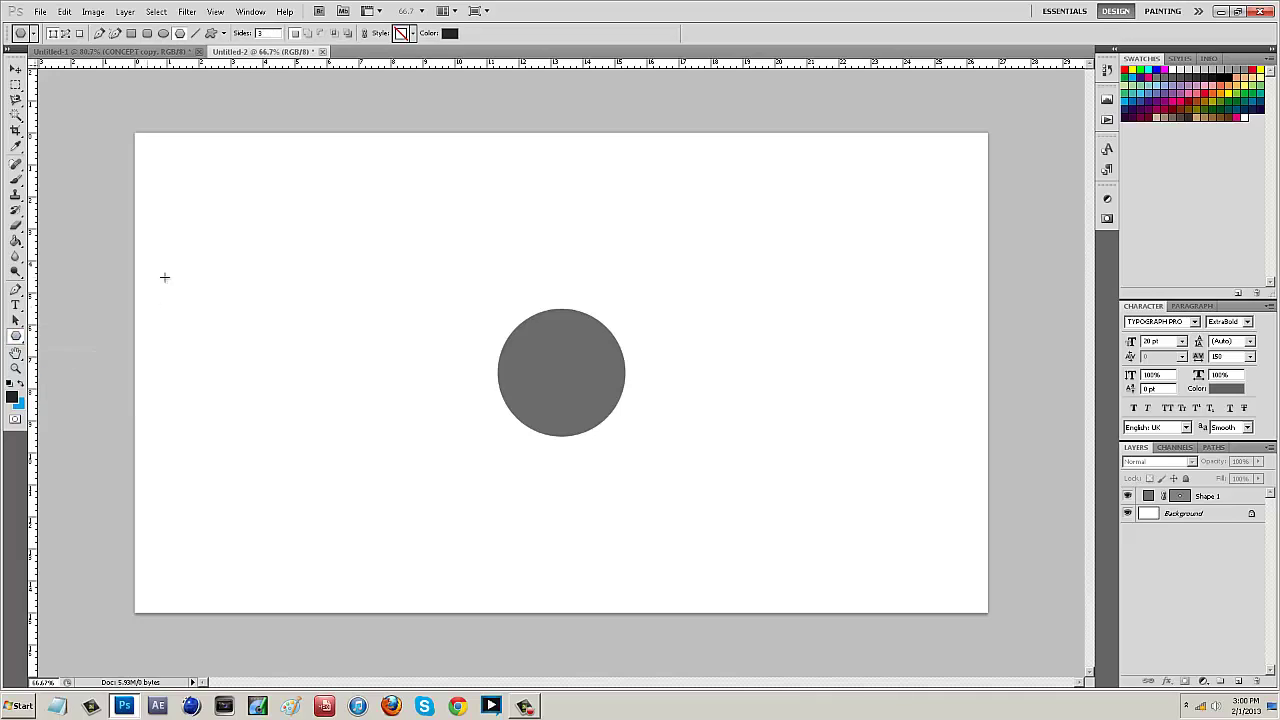
double_click(262, 33)
left_click_drag(373, 291, 396, 215)
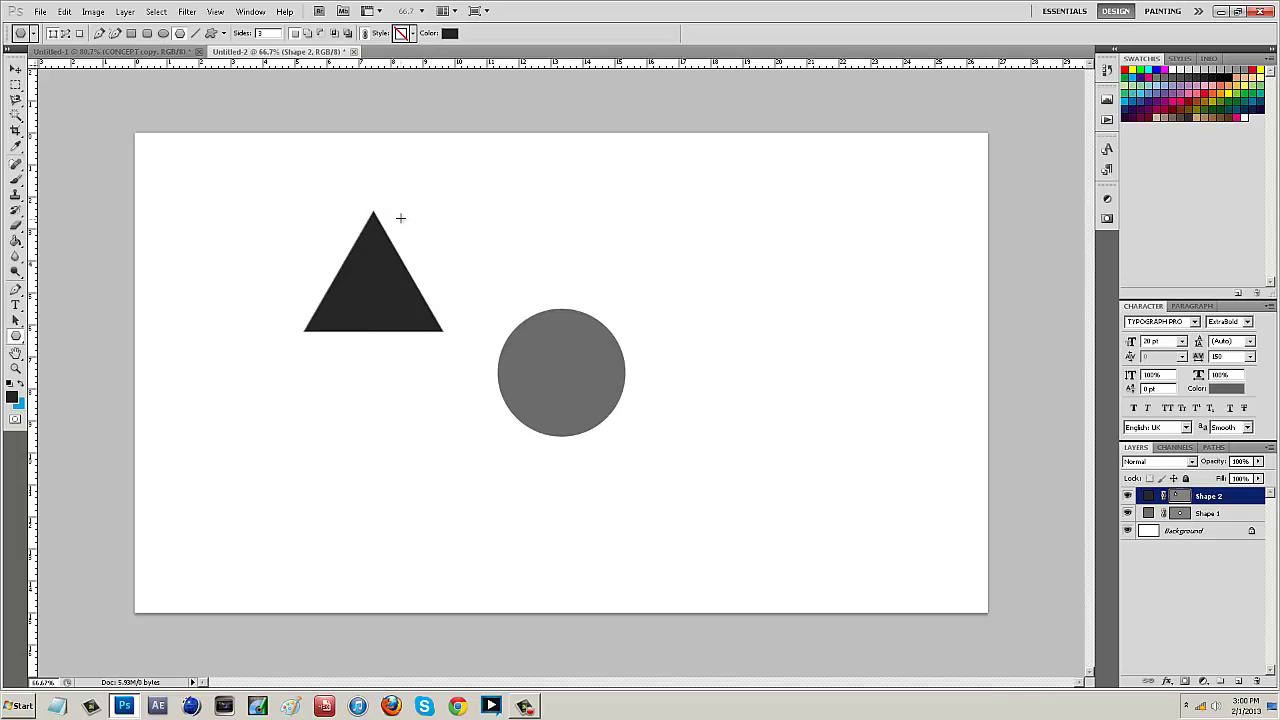
left_click(16, 69)
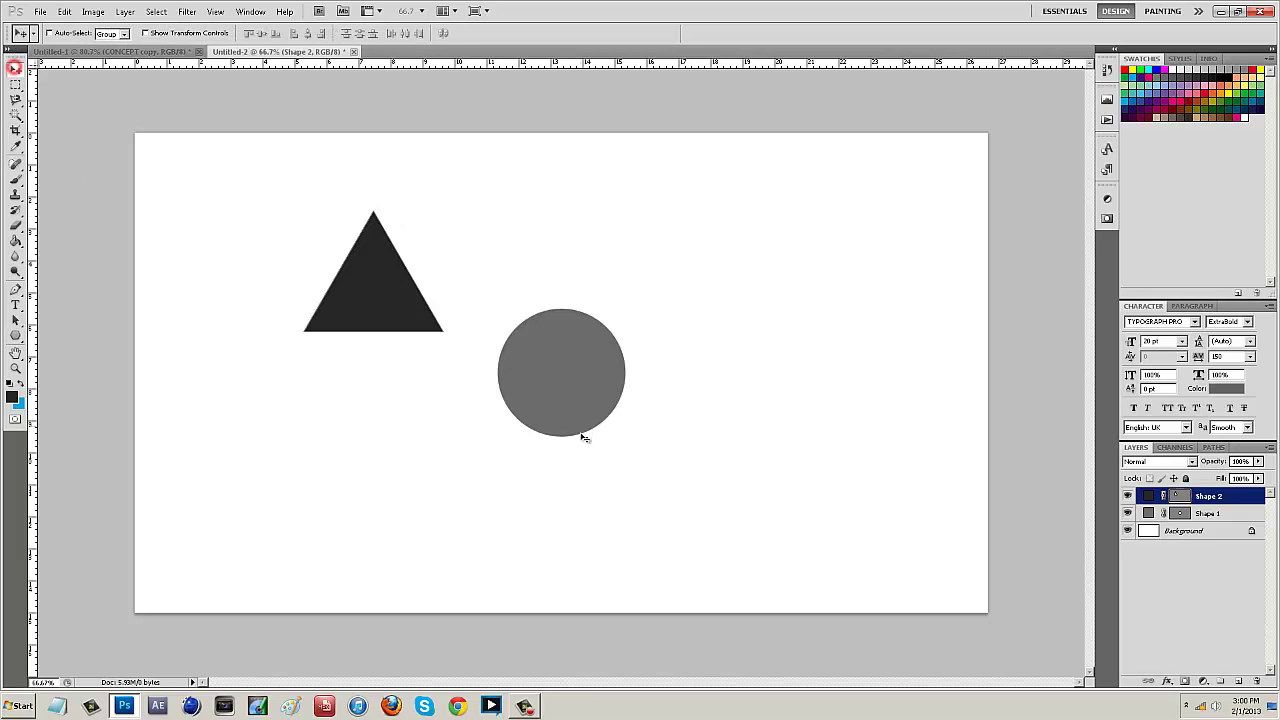
- Change the triangle's fill colour to the light green #8adf4b
double_click(1153, 497)
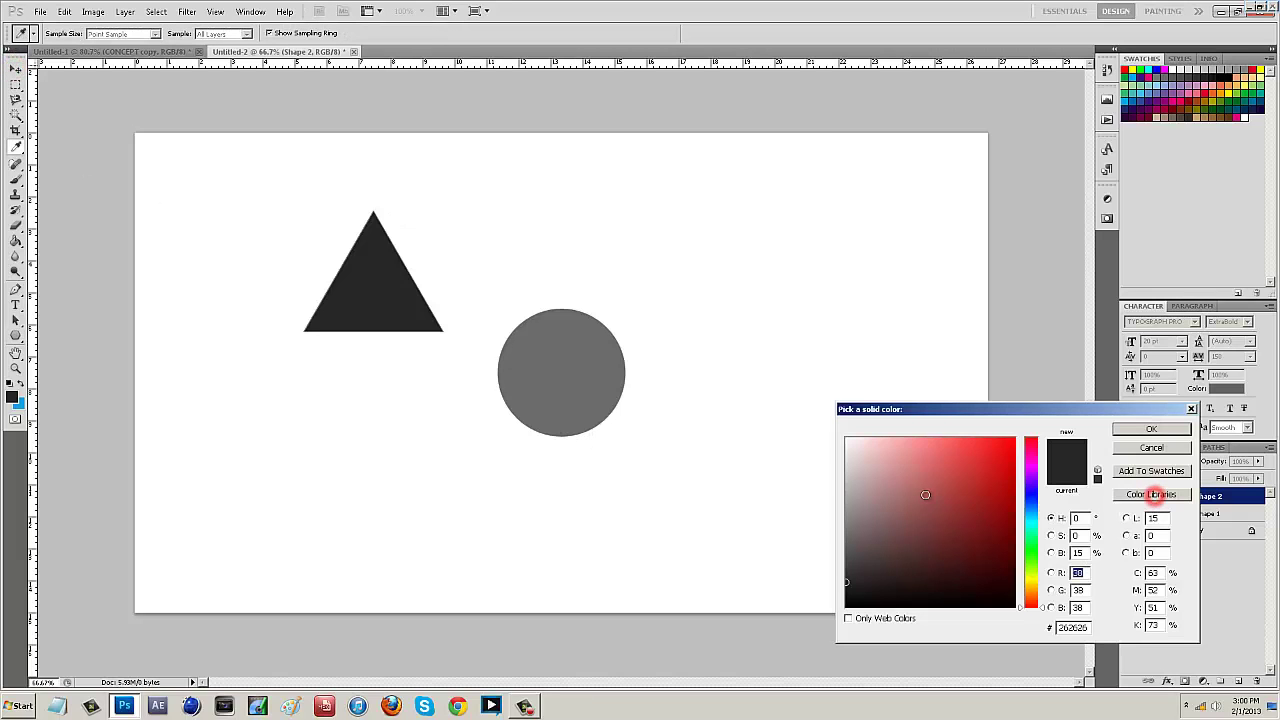
mouse_move(1037, 545)
left_mouse_down()
mouse_move(1037, 531)
mouse_move(1037, 570)
left_mouse_up()
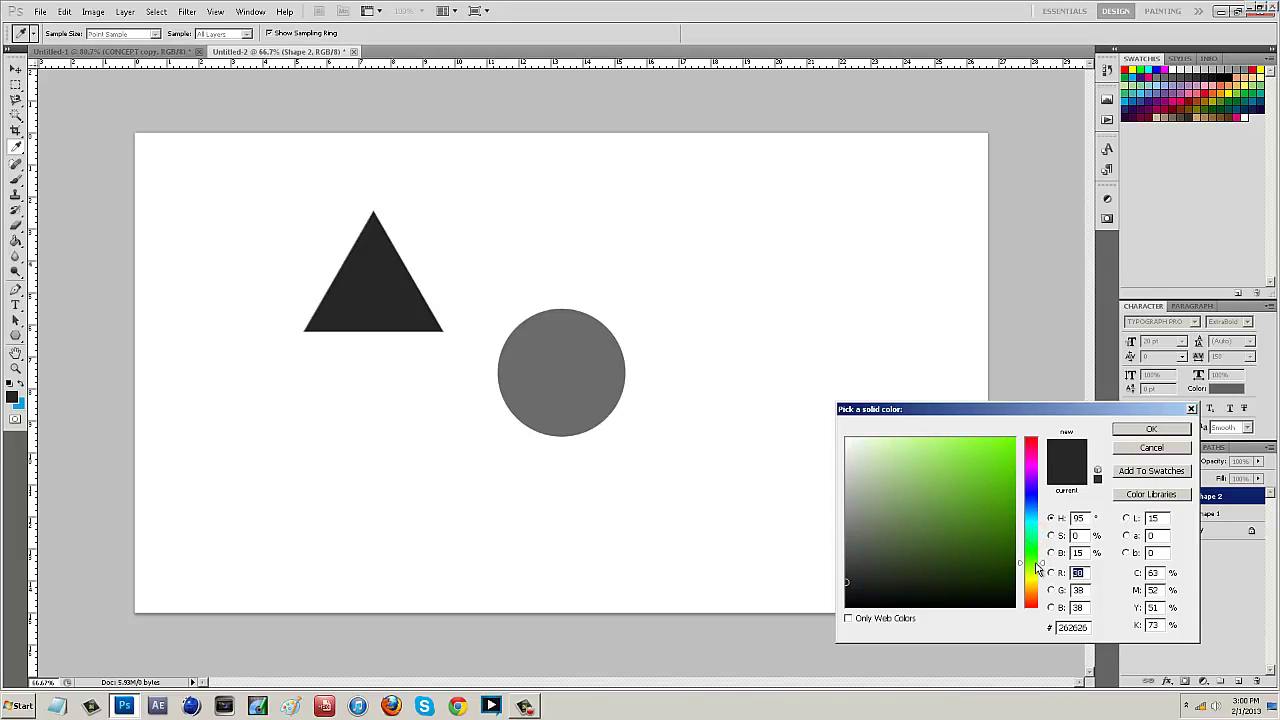
mouse_move(998, 512)
left_mouse_down()
mouse_move(991, 531)
mouse_move(963, 452)
left_mouse_up()
left_click(980, 467)
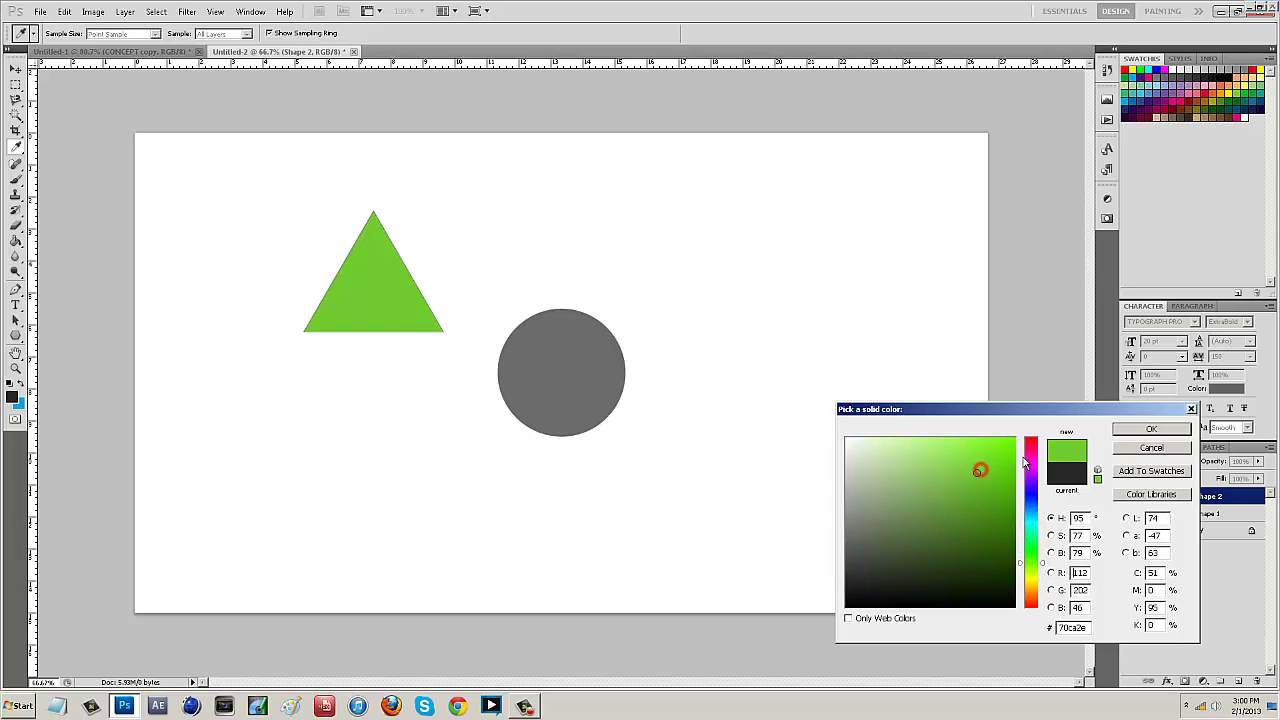
left_click(969, 461)
left_click(958, 459)
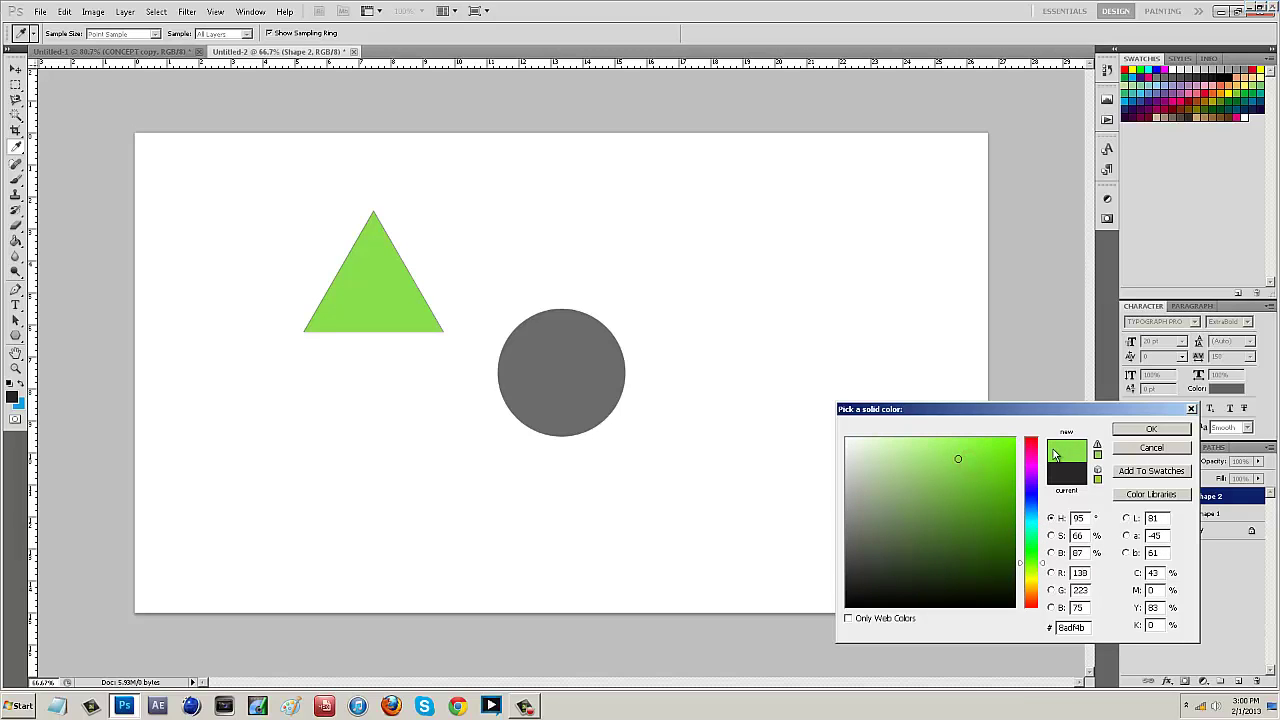
left_click(1124, 432)
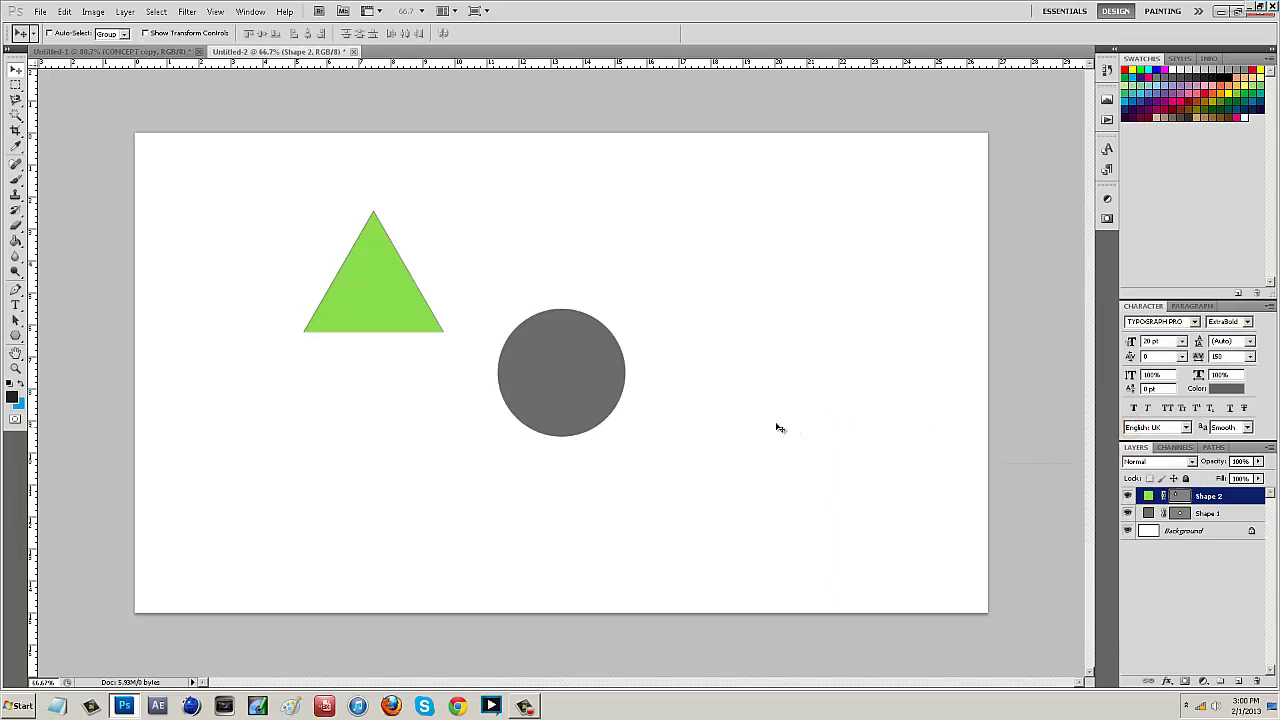
- Place the triangle over the circle, rotate it about 21° counter-clockwise and scale it to about 84% to fit the circle
left_click_drag(360, 309, 556, 405)
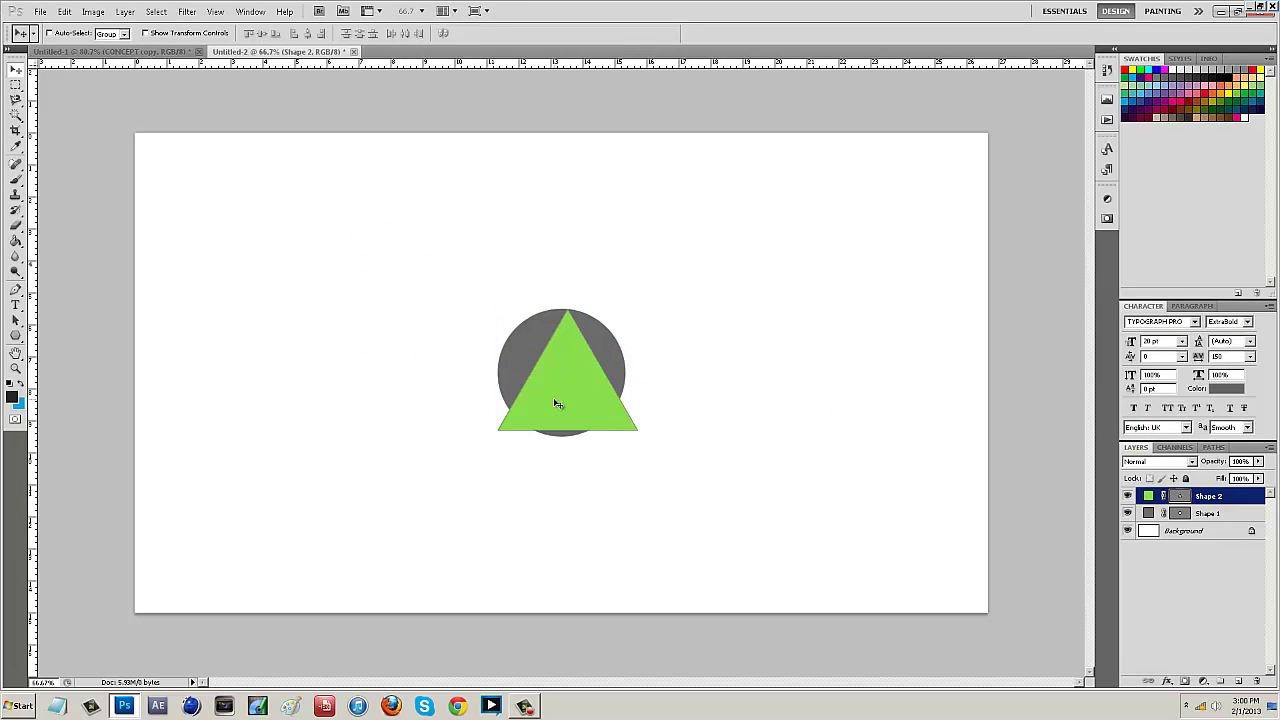
key("ctrl+t")
left_click_drag(699, 471, 652, 396)
left_click_drag(555, 338, 550, 332)
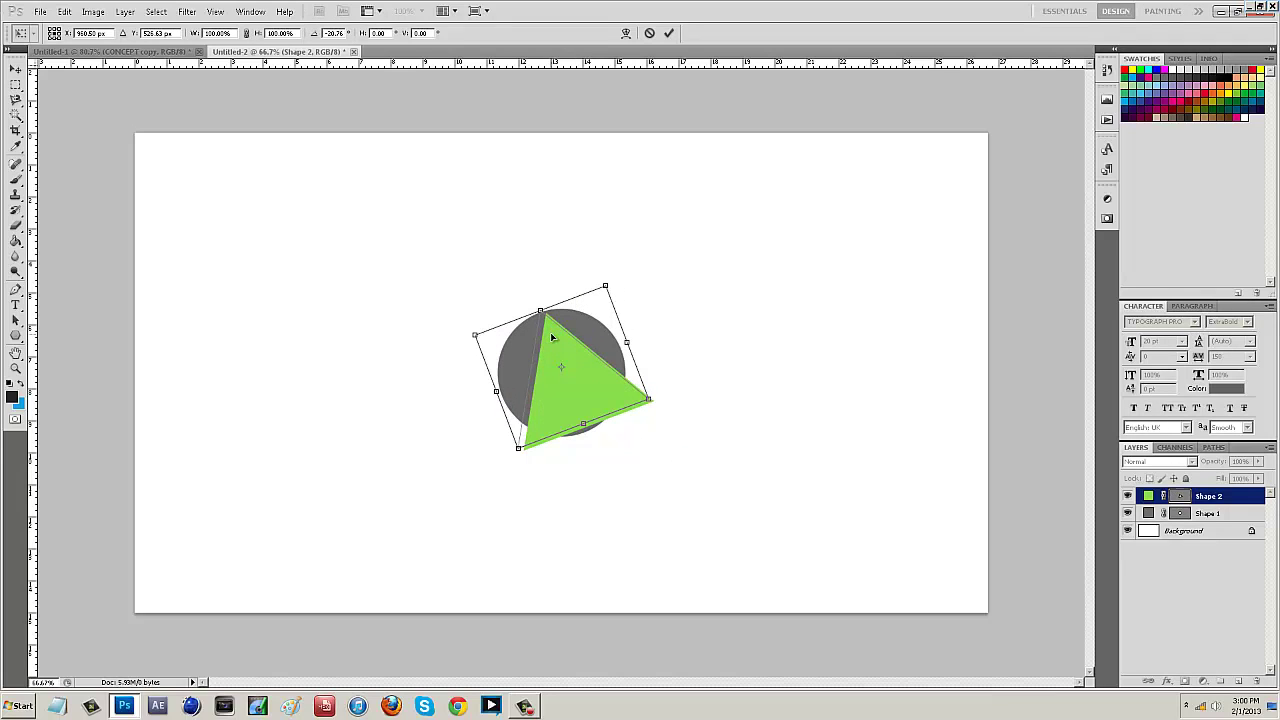
left_click_drag(645, 400, 625, 390)
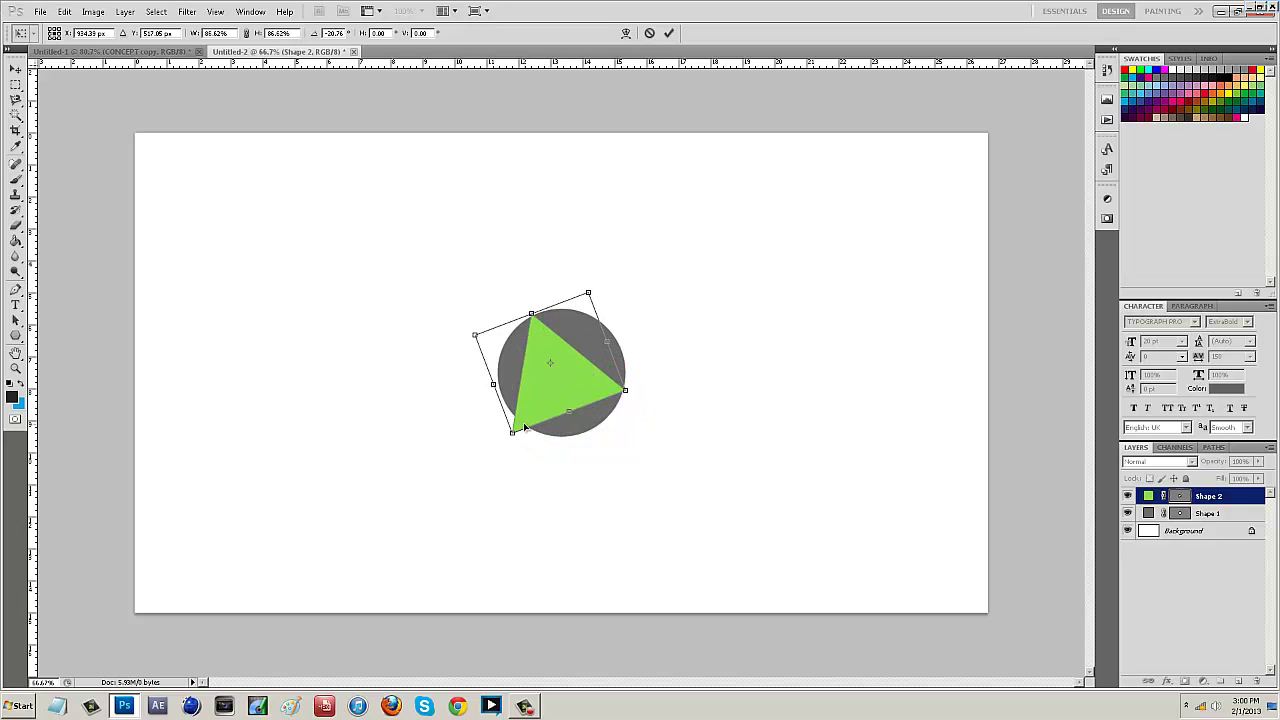
left_click_drag(510, 433, 518, 431)
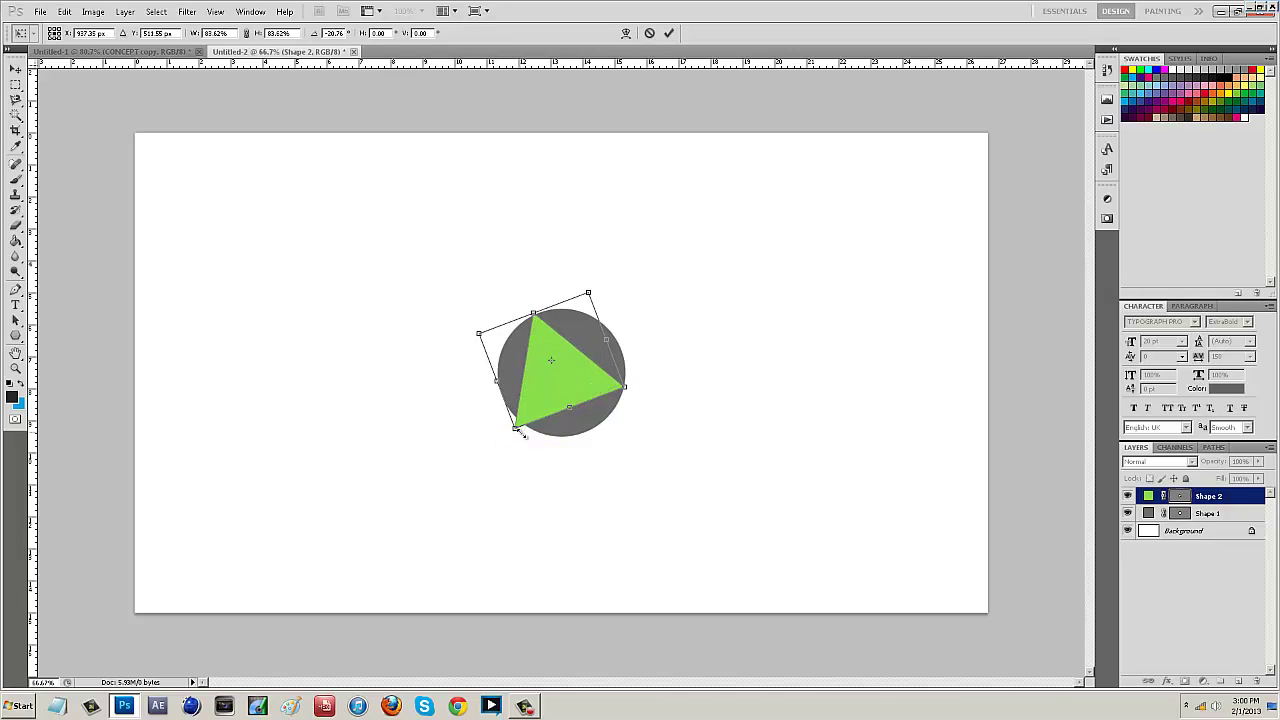
key("Return")
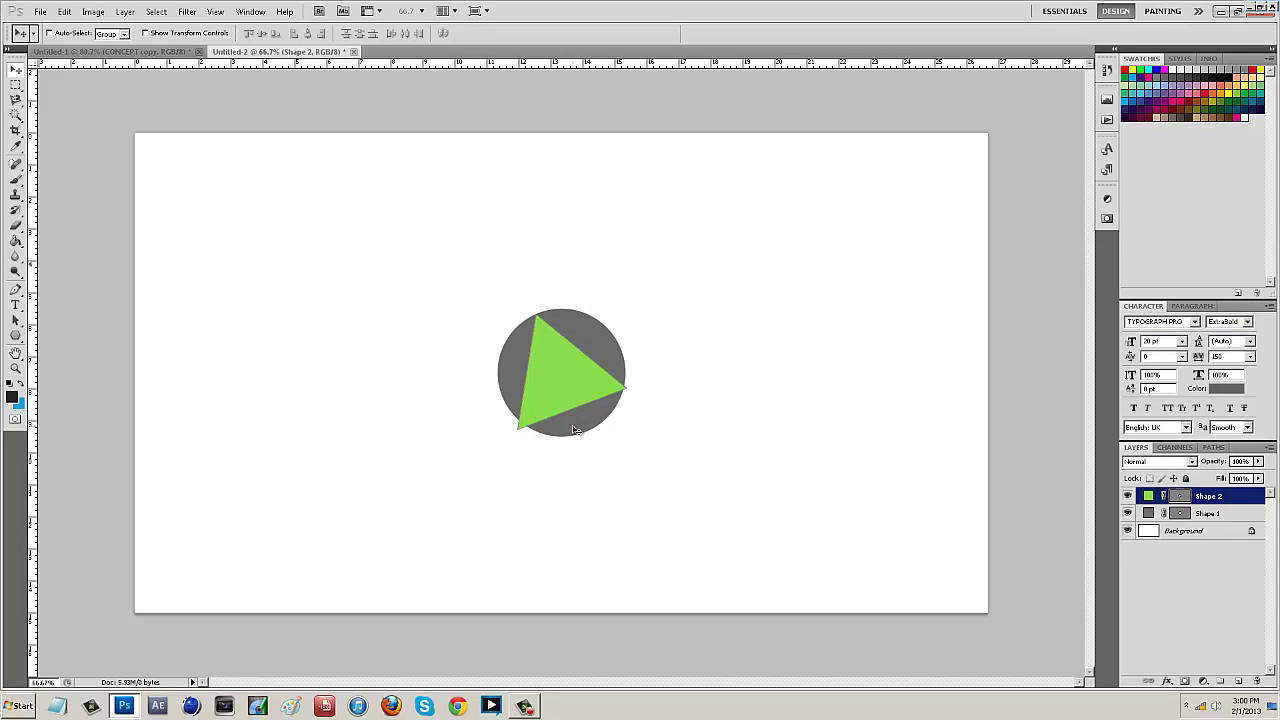
- Scale the green triangle down slightly more, first to about 96%, so its corners meet the circle's edge
key("ctrl+t")
left_click_drag(628, 429, 625, 427)
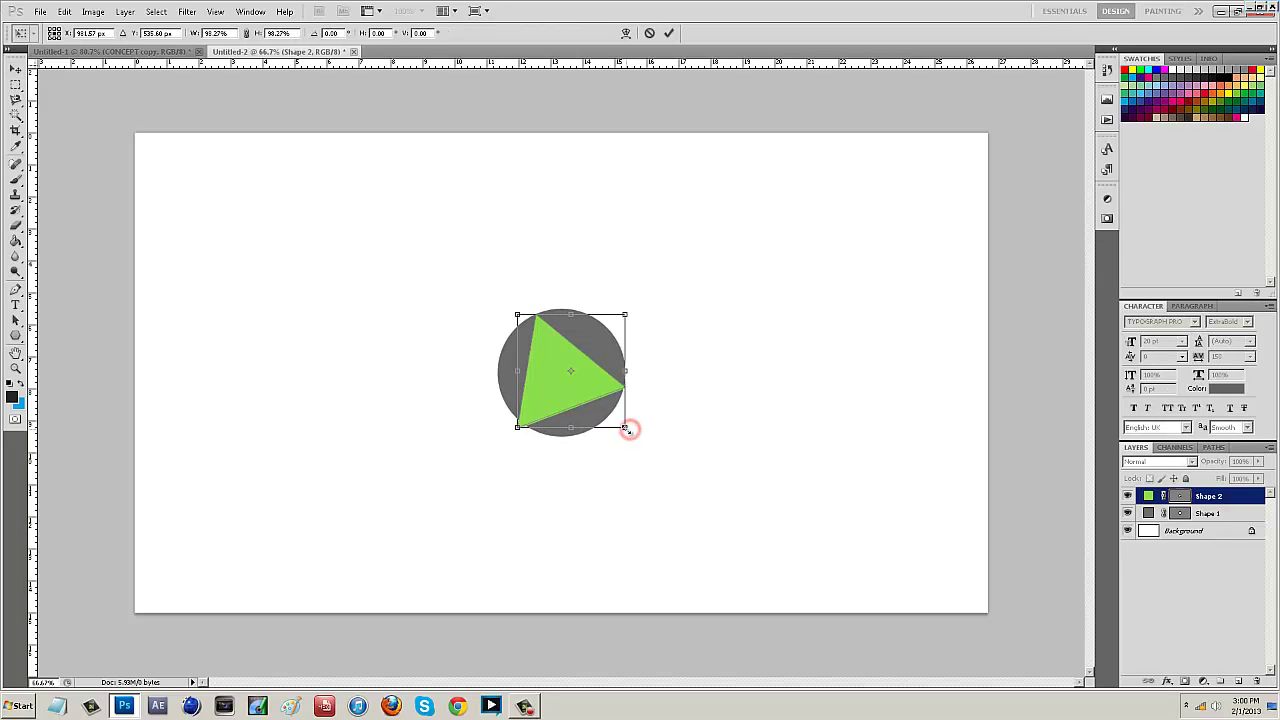
left_click_drag(516, 431, 517, 429)
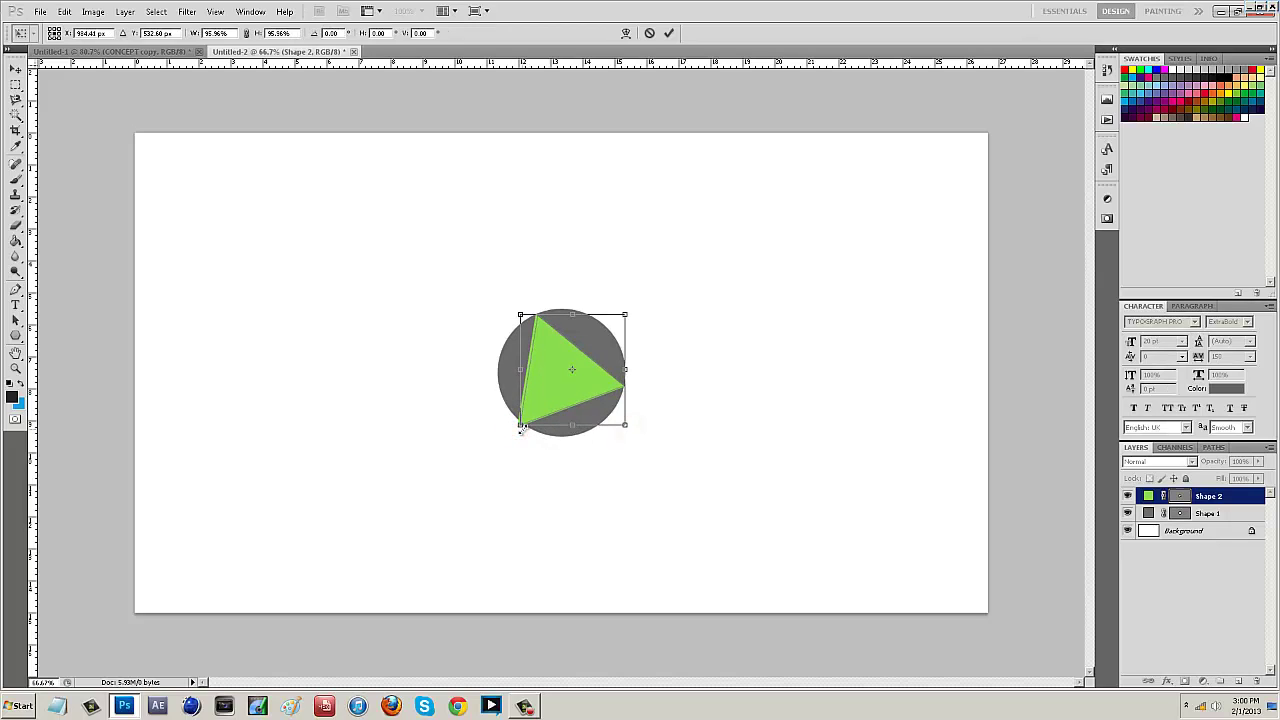
key("Return")
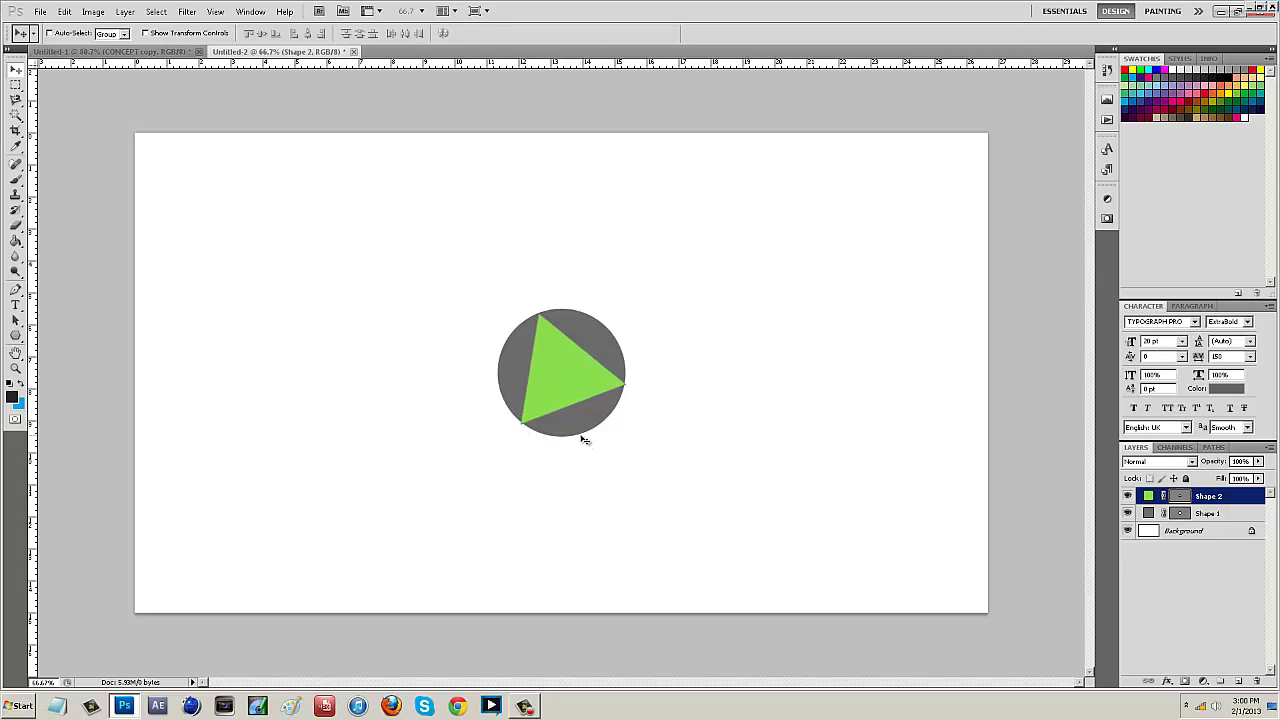
key("ctrl+t")
left_click_drag(627, 312, 627, 314)
key("Return")
key("ctrl+z")
key("ctrl+z")
key("ctrl+z")
- Draw a small tilted triangle outside the circle, at its upper left, with the Polygon tool
left_click(15, 368)
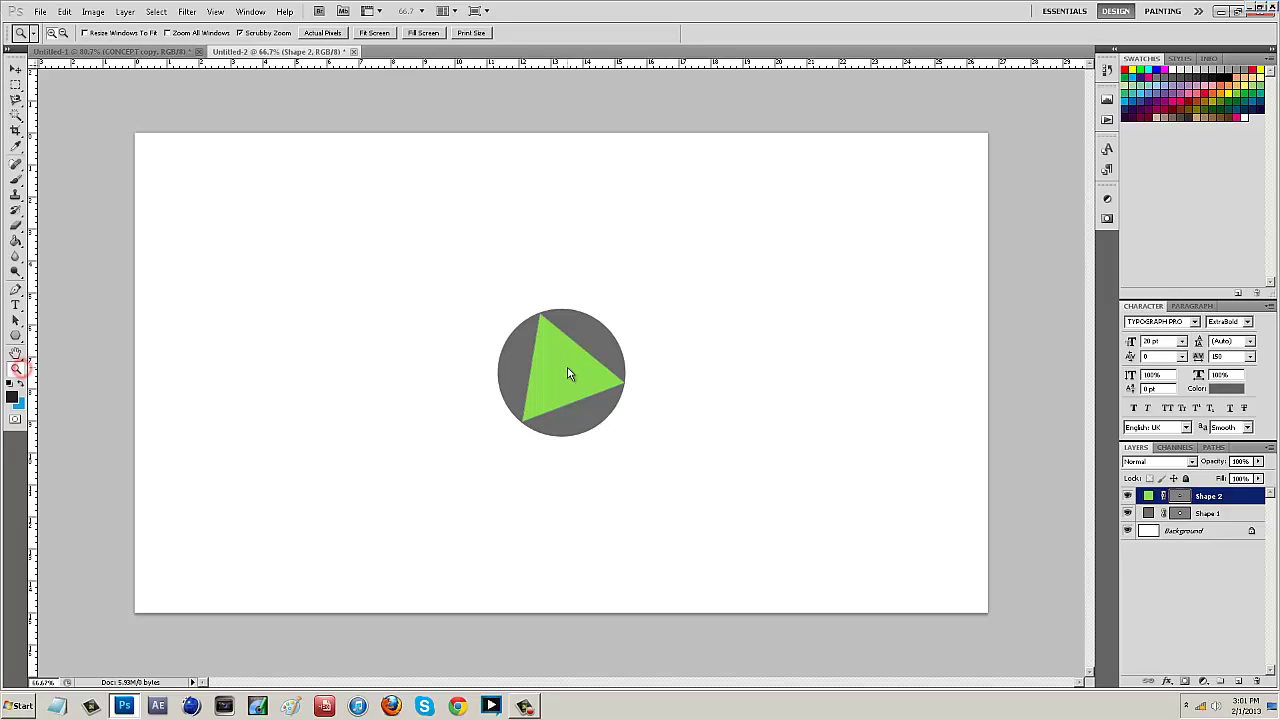
right_click(568, 367)
left_click(571, 373)
left_click_drag(571, 373, 589, 322)
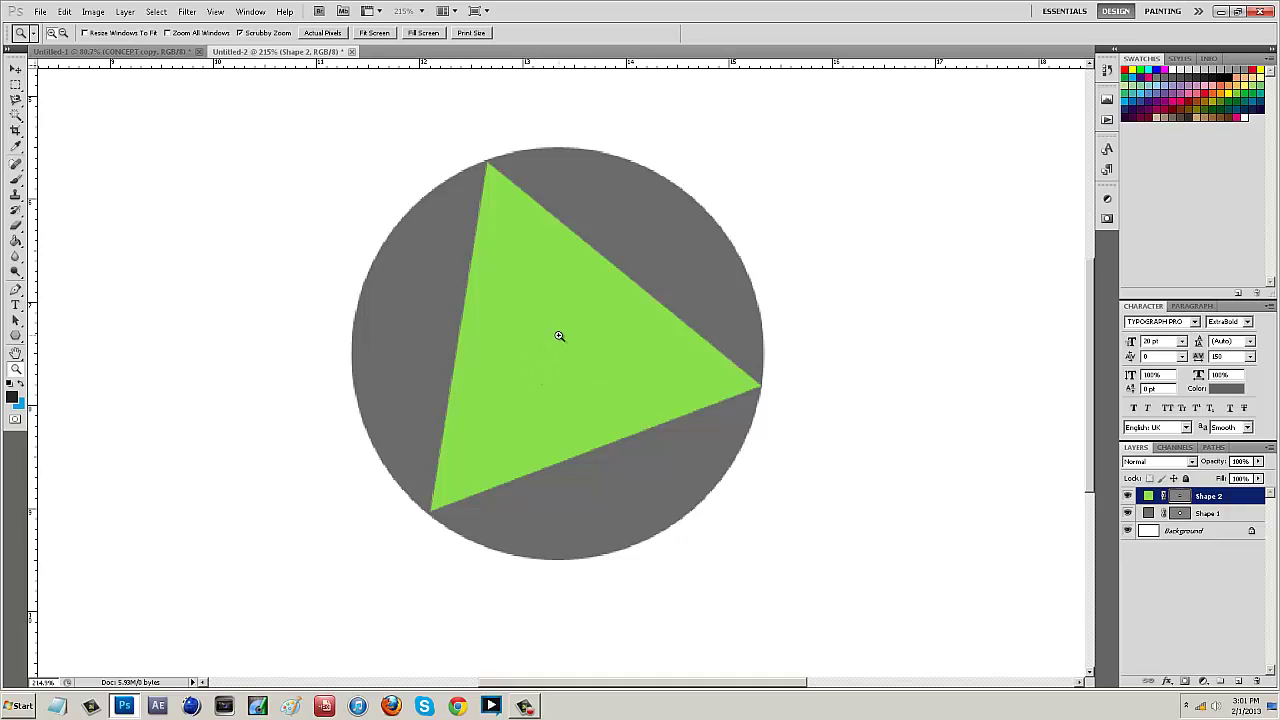
scroll(559, 336, "up", 3)
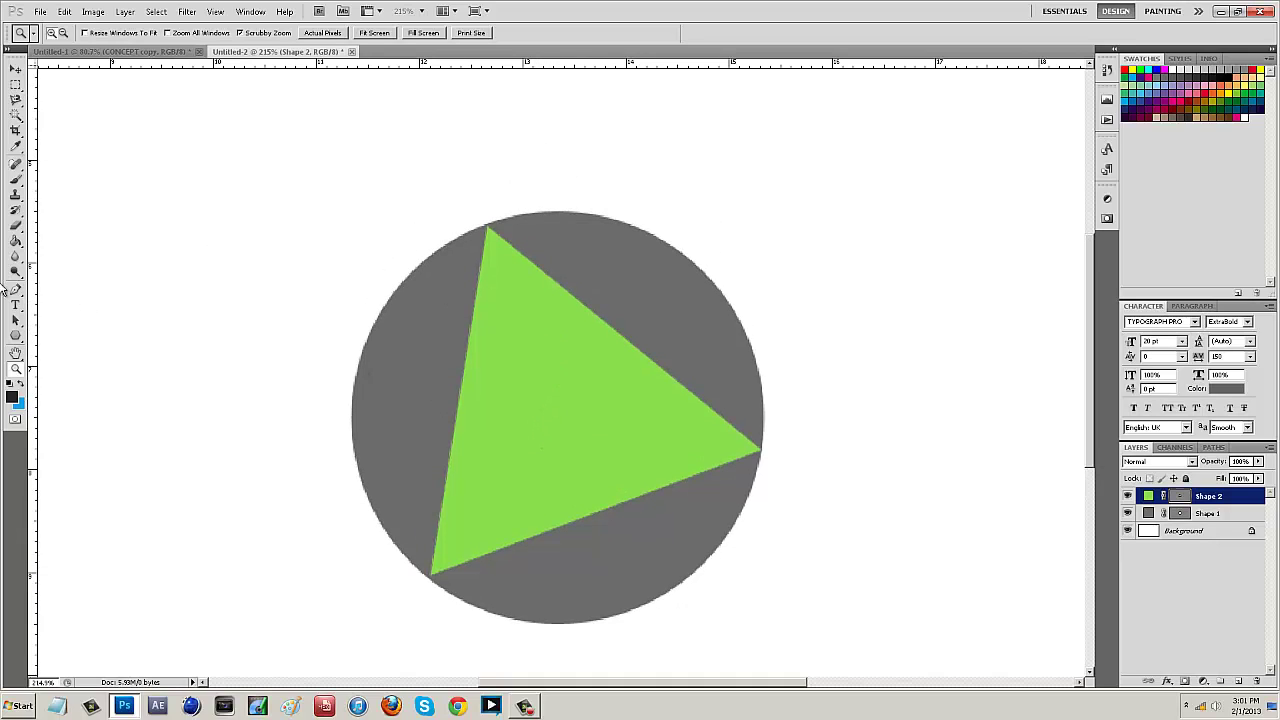
left_click(15, 336)
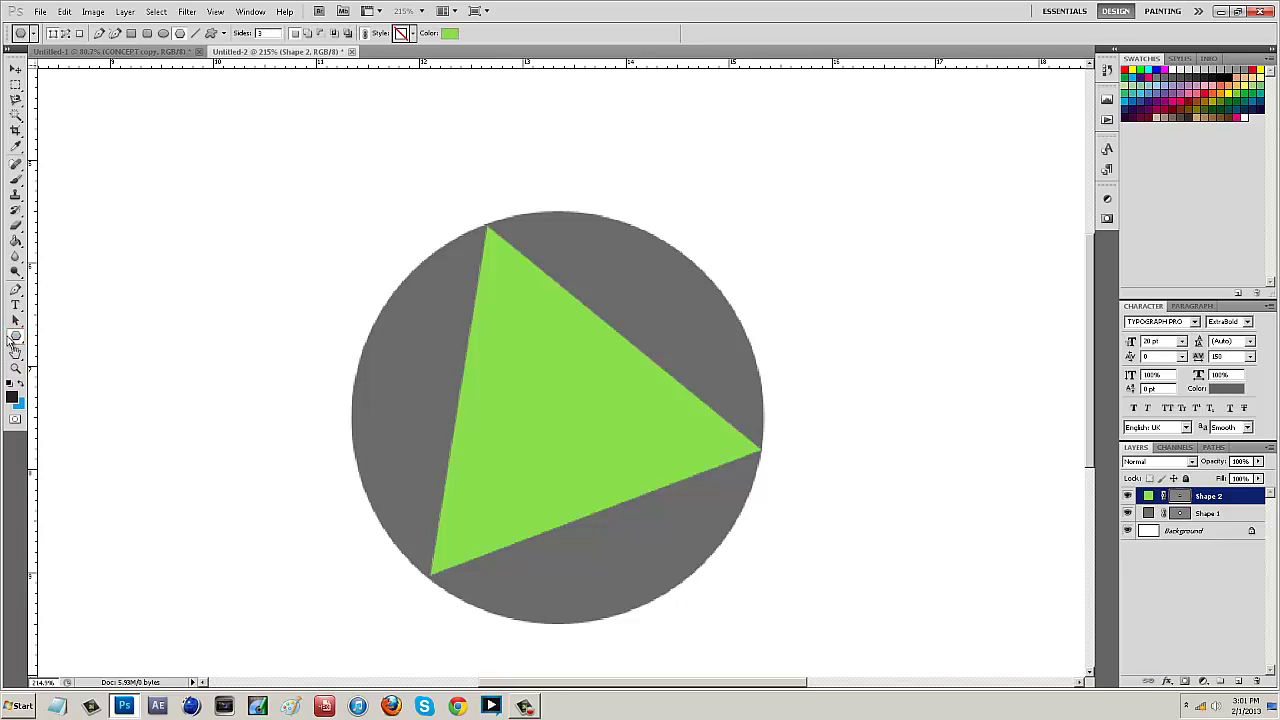
left_click_drag(15, 345, 85, 377)
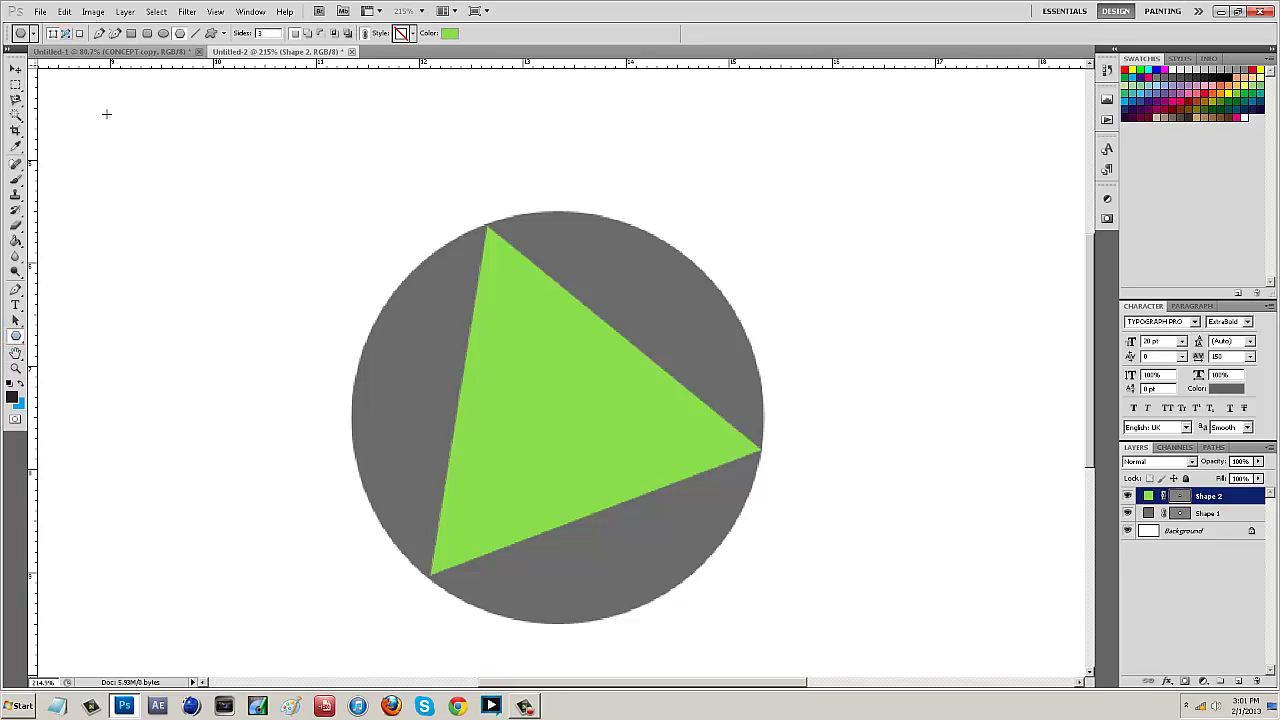
mouse_move(153, 182)
left_mouse_down()
mouse_move(171, 157)
mouse_move(158, 156)
left_mouse_up()
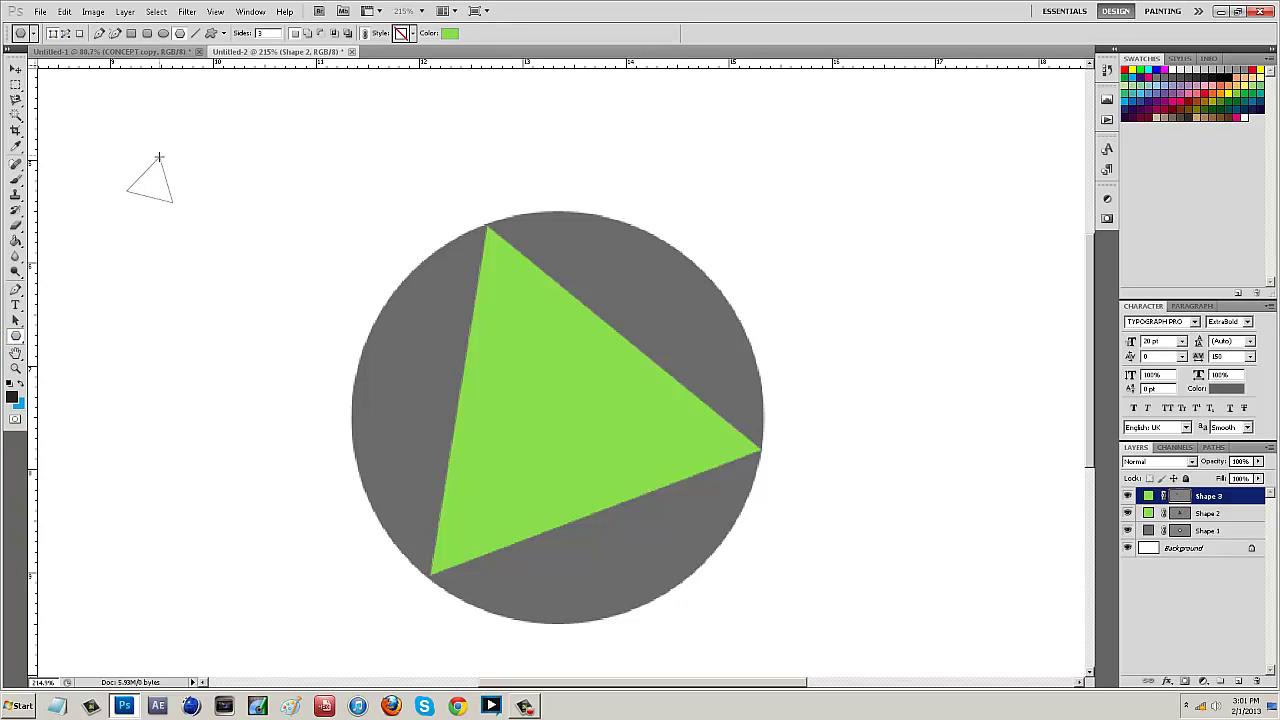
- Change the small triangle's fill colour to near black
double_click(1153, 495)
left_click(937, 534)
left_click(1143, 429)
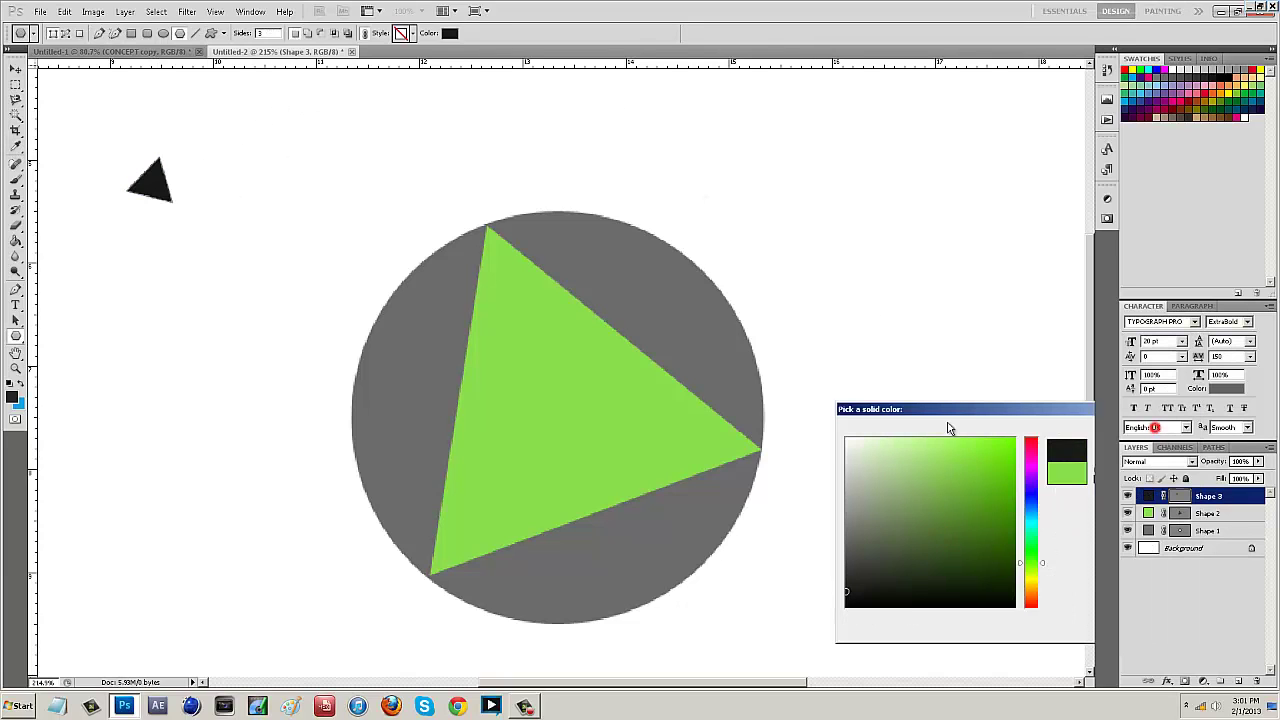
- Move the small dark triangle onto the green triangle's upper left edge, rotate it about 30° counter-clockwise and enlarge it slightly
left_click(15, 68)
left_click_drag(150, 192, 478, 330)
key("ctrl+t")
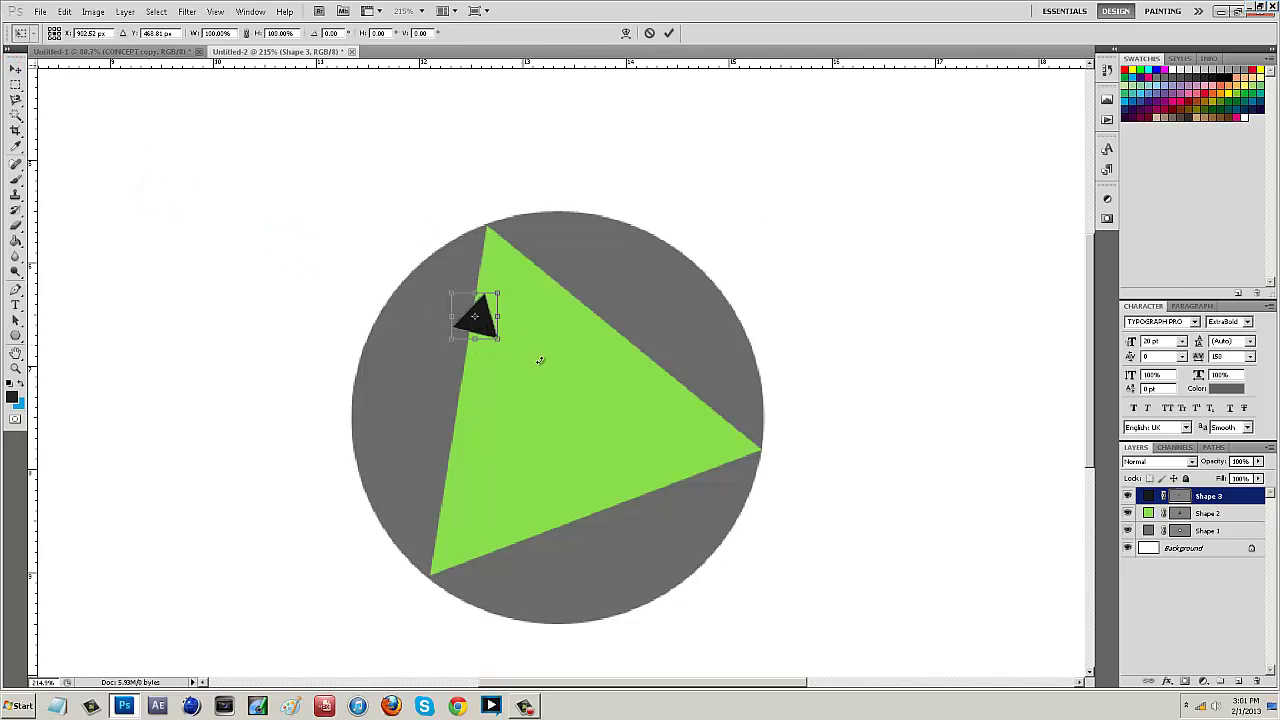
left_click_drag(557, 380, 529, 330)
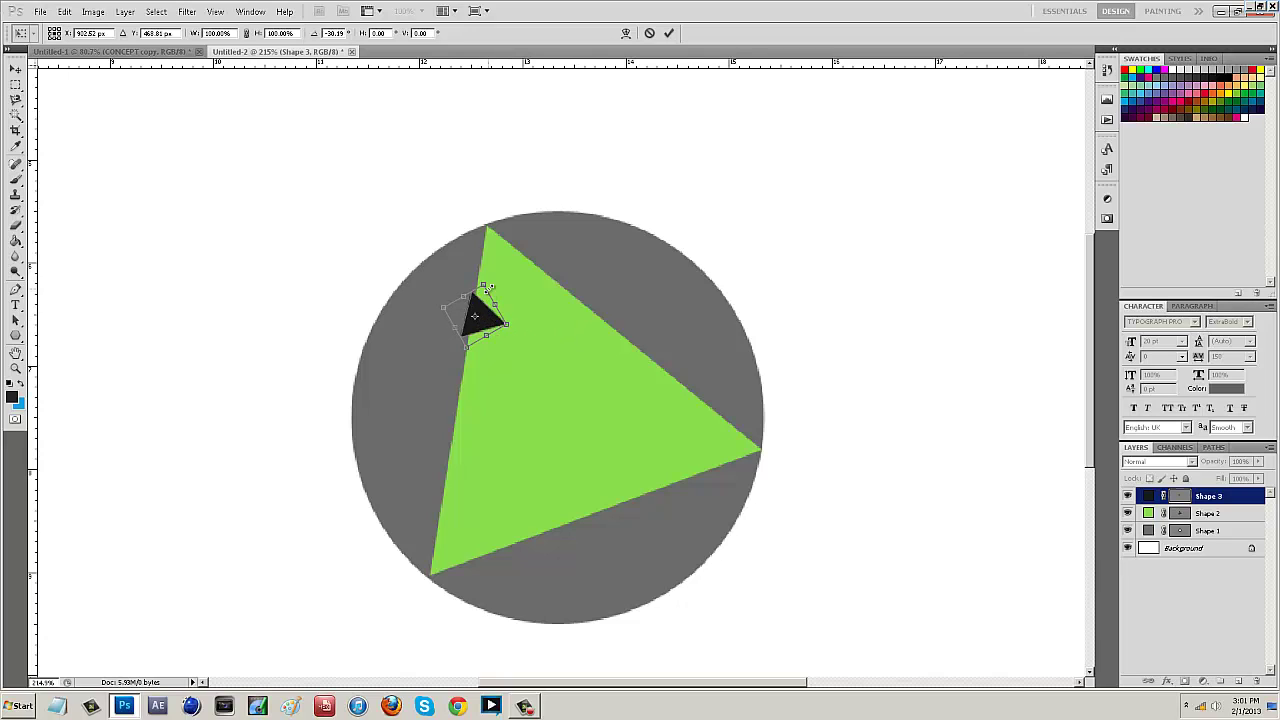
left_click_drag(484, 283, 487, 271)
key("Return")
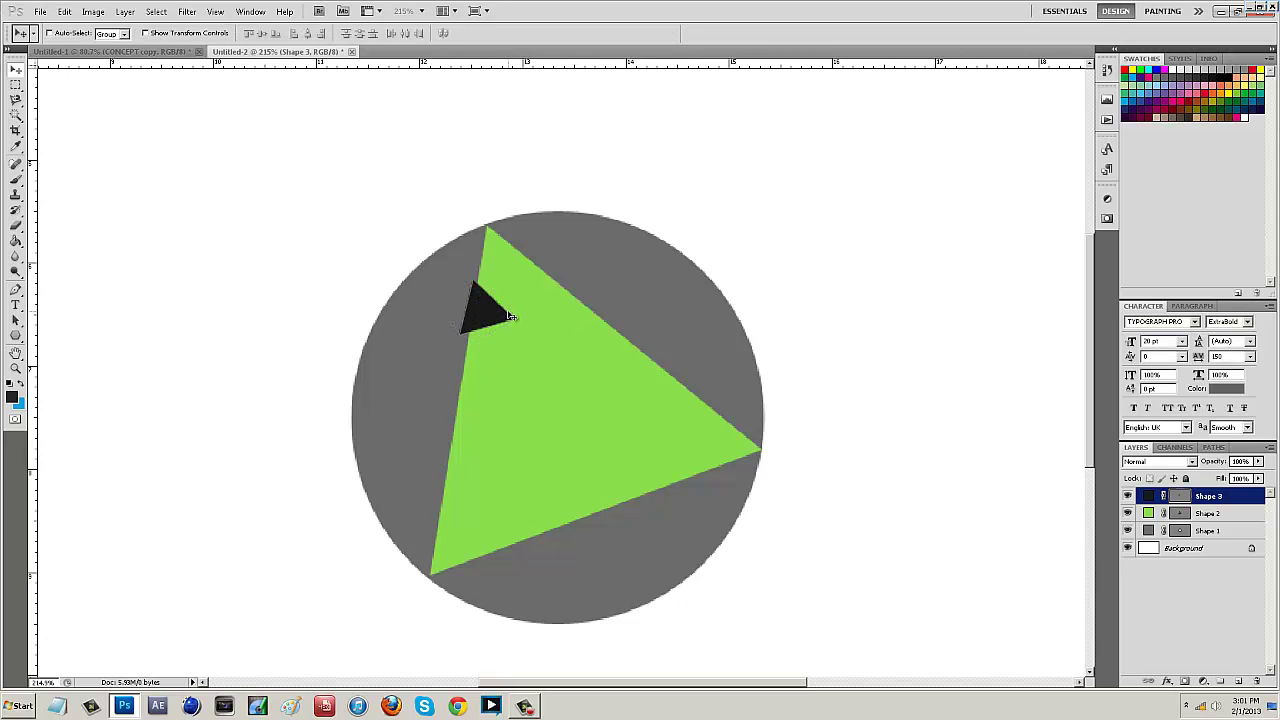
- Hide the small triangle, load its outline as a selection and try to delete that area from the Shape 2 layer
left_click(1128, 497)
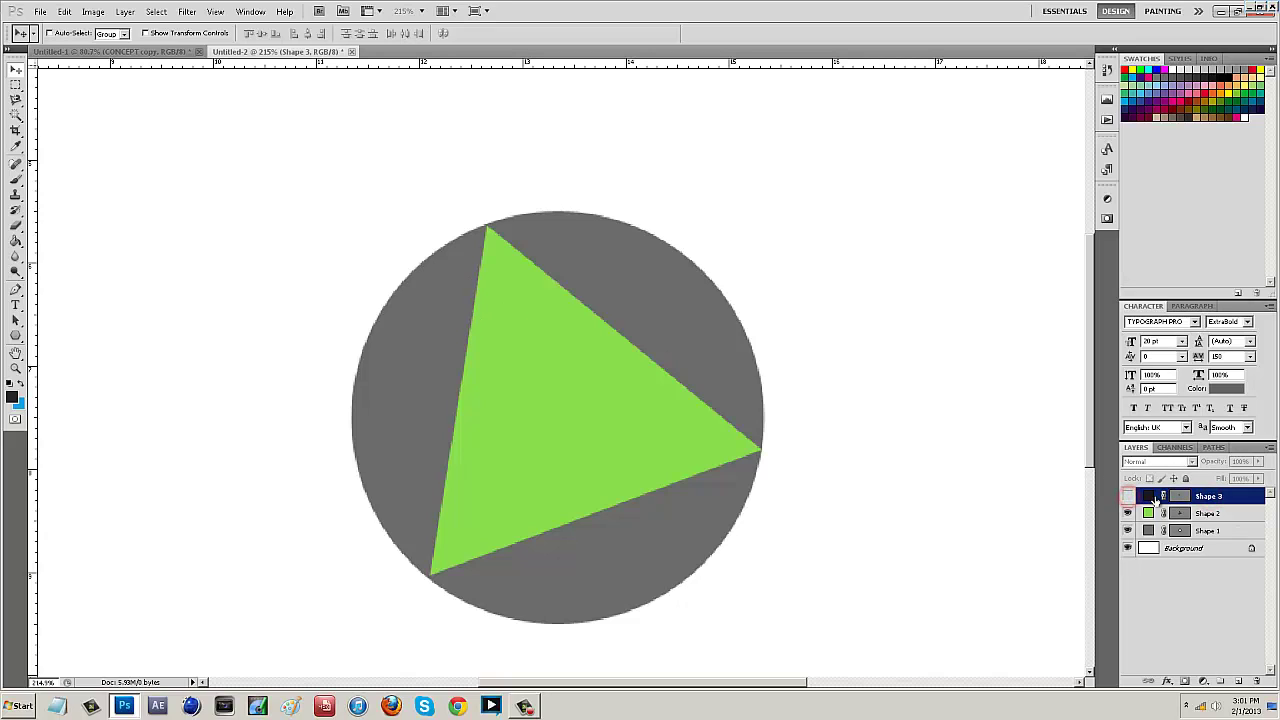
left_click(1208, 514)
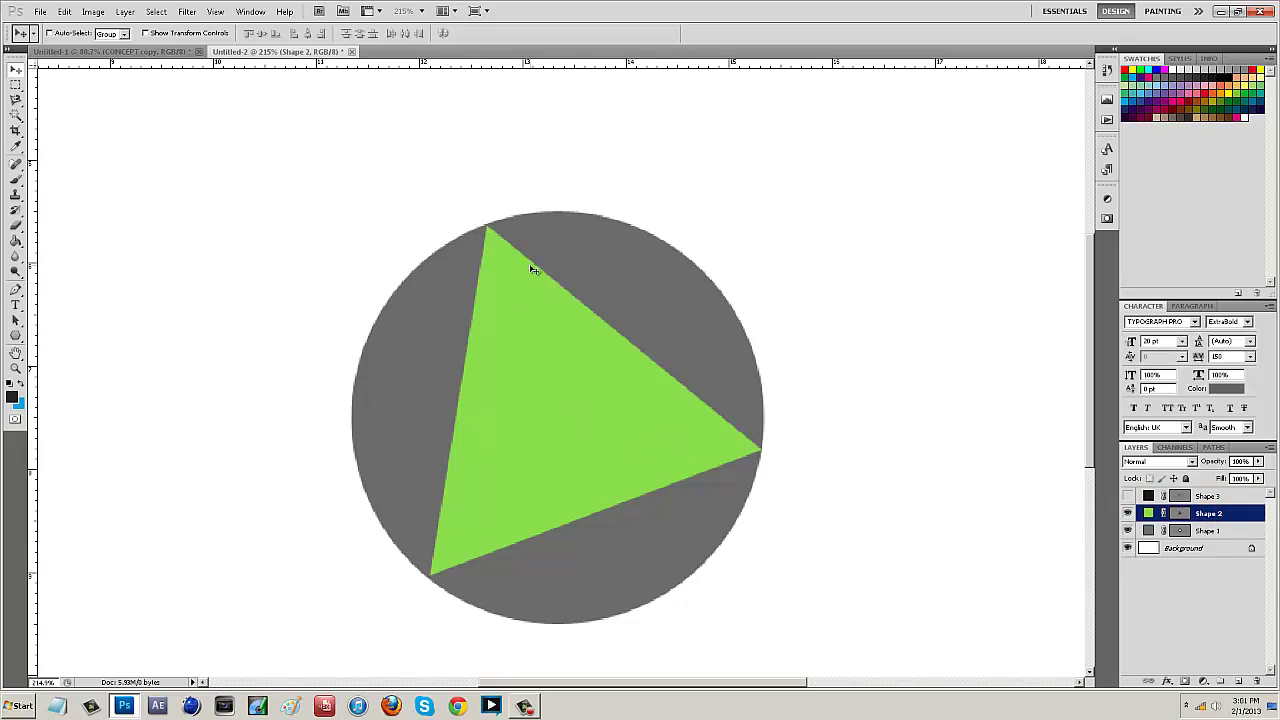
left_click(1174, 497, "ctrl")
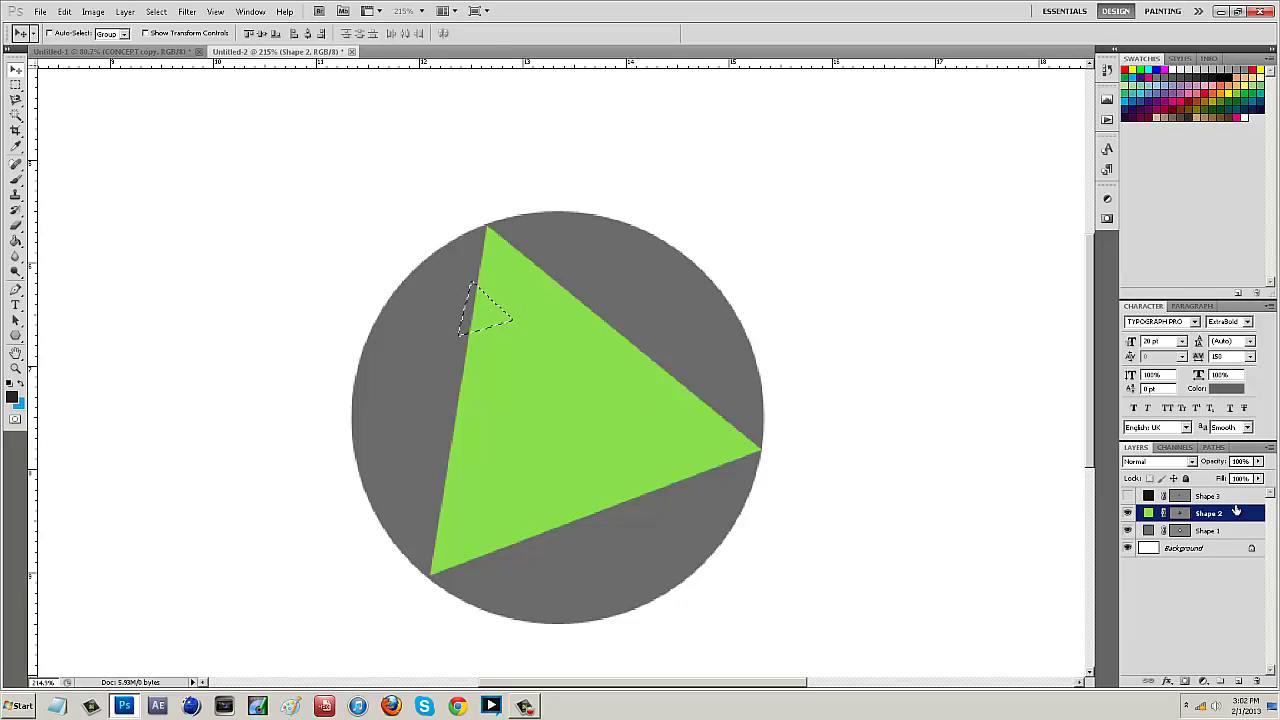
key("Delete")
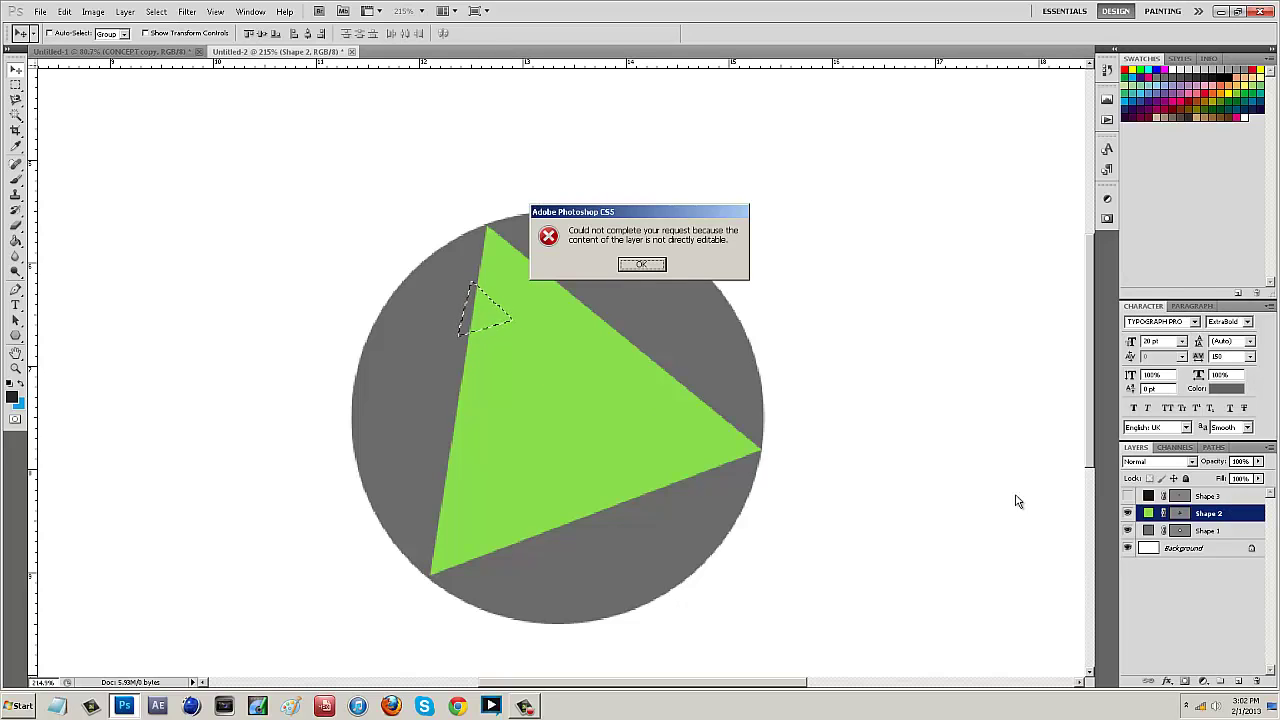
left_click(632, 266)
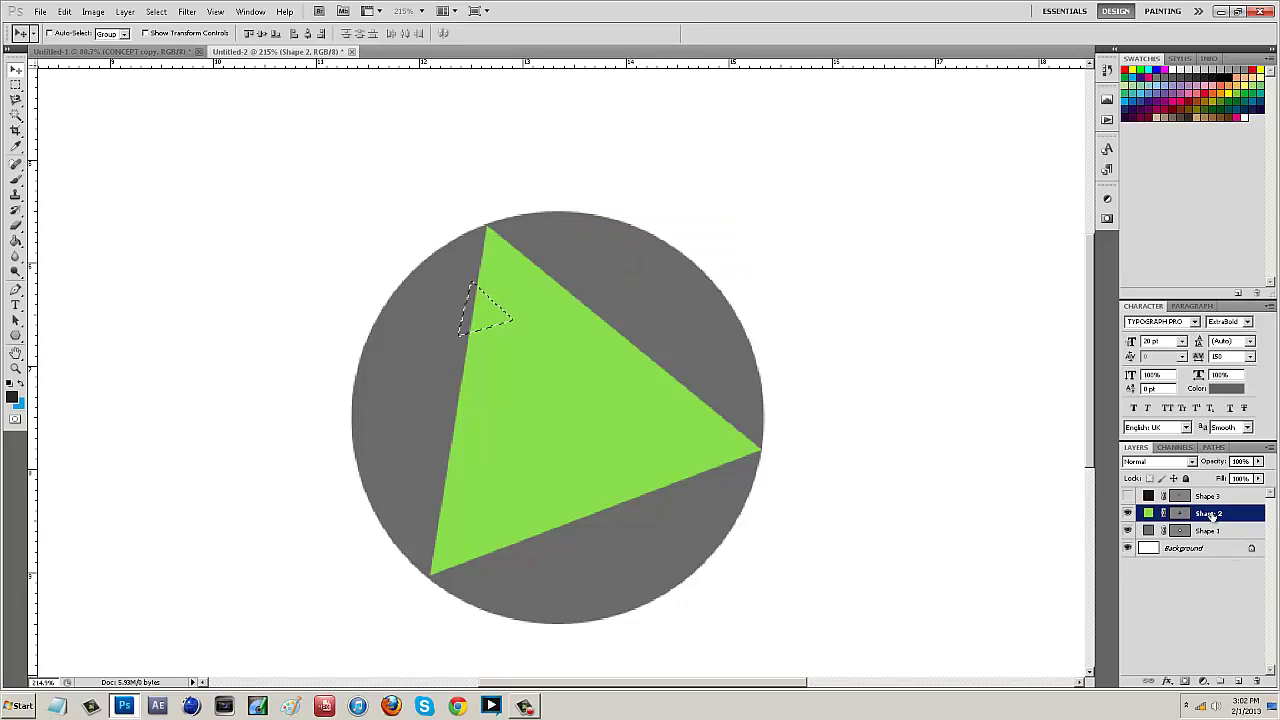
- Rasterize the Shape 2 layer, cut the selected triangular notch out of the green triangle and deselect
right_click(1212, 515)
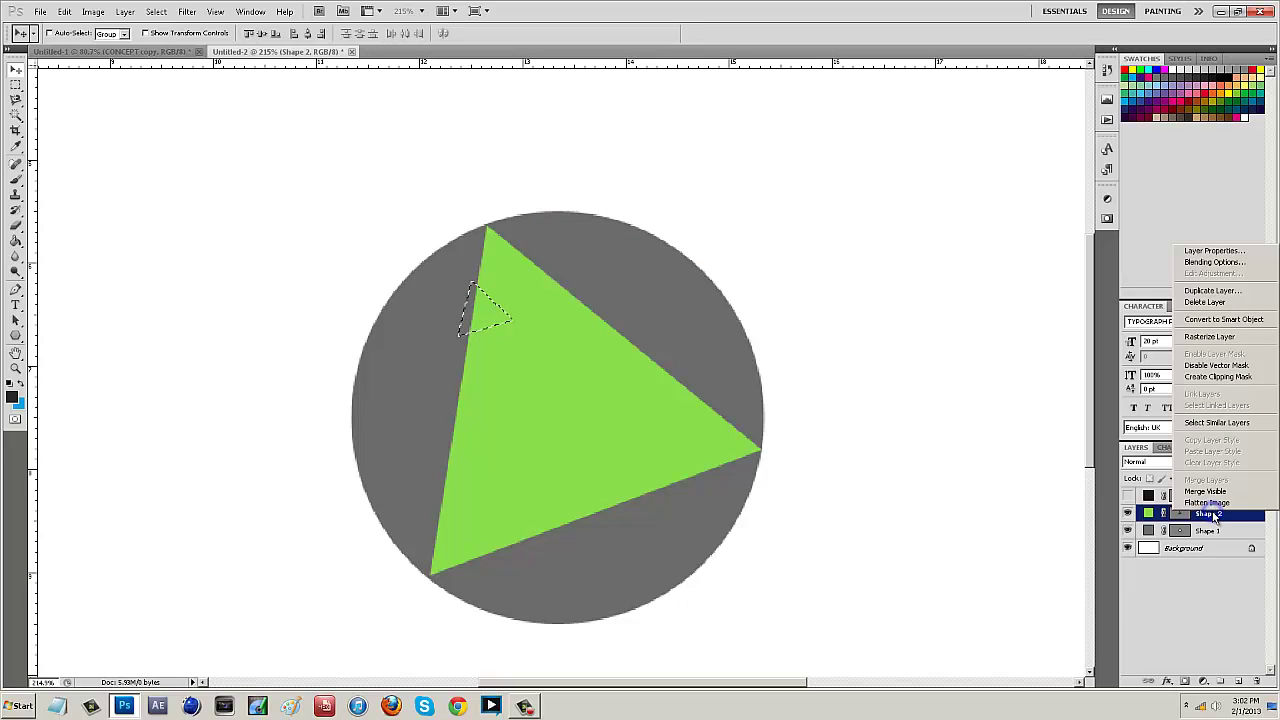
left_click(1224, 342)
key("Delete")
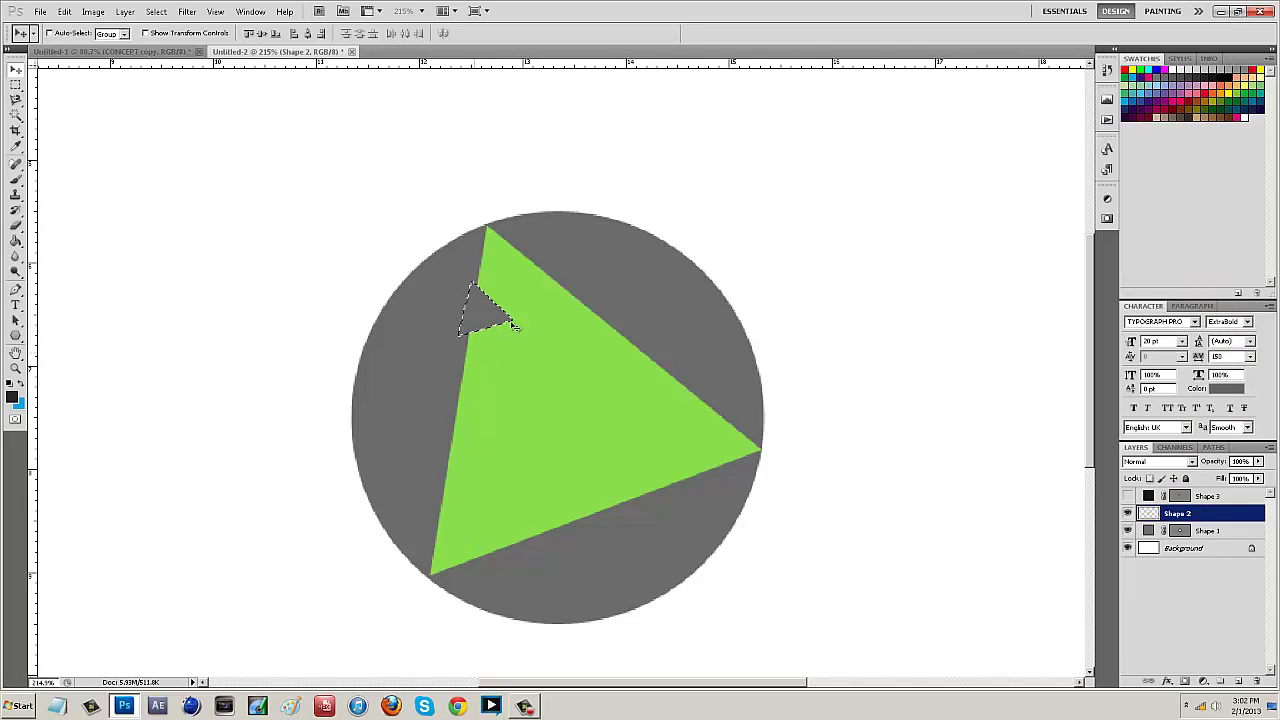
key("ctrl+d")
- Show the small dark triangle again and move it onto the green triangle's right-hand edge, near its right corner
left_click(1213, 497)
left_click(1128, 496)
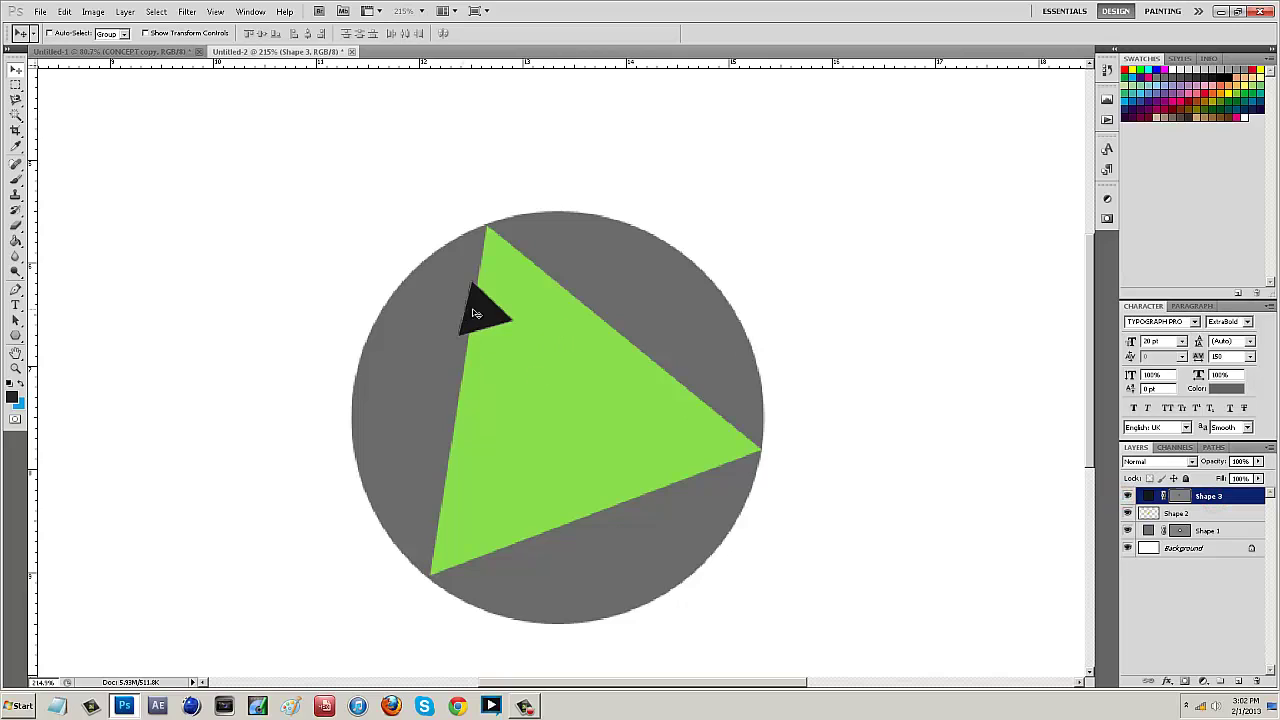
left_click_drag(480, 310, 688, 398)
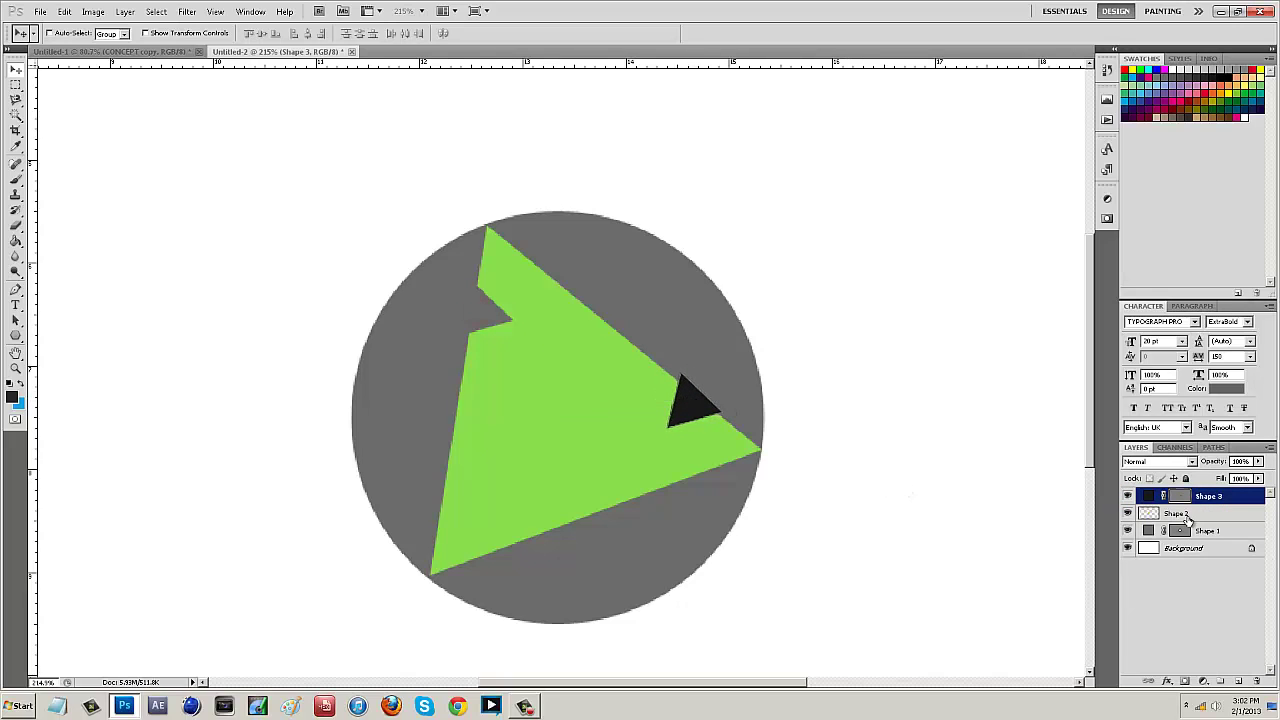
- Cut a second notch from the green triangle using the hidden small triangle's outline, and delete the small triangle's layer
left_click(1128, 496)
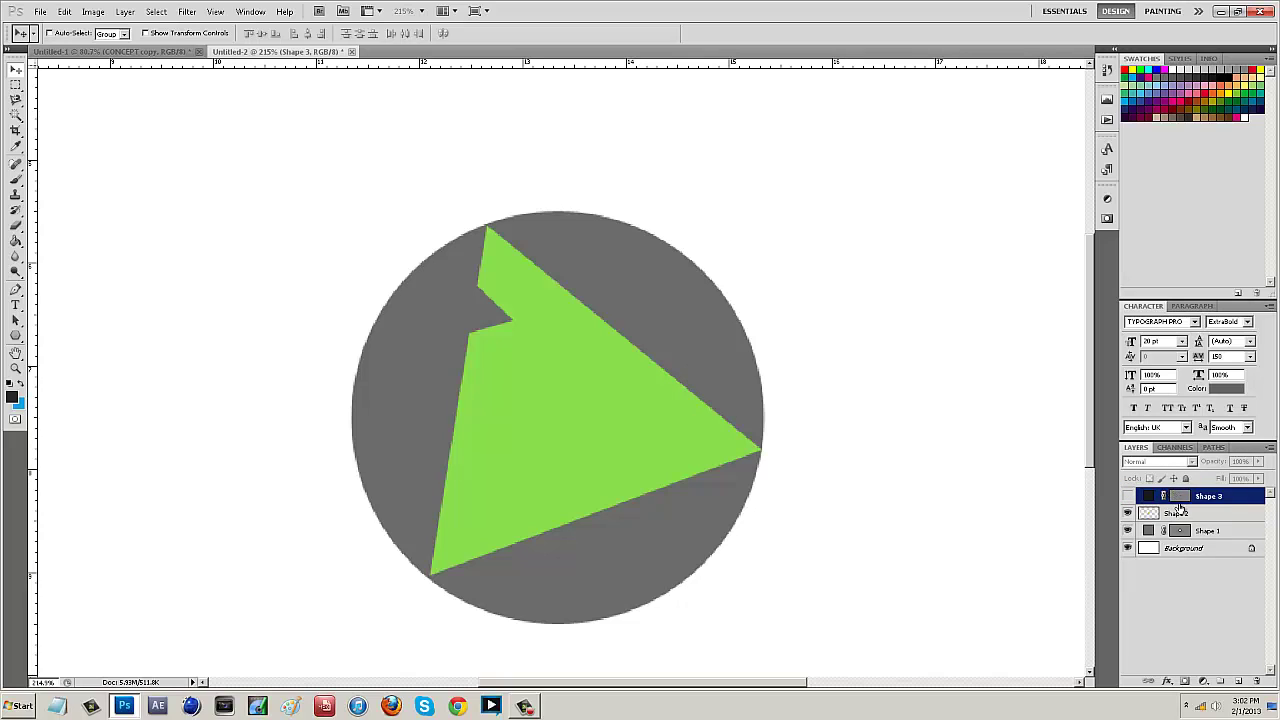
left_click(1186, 515)
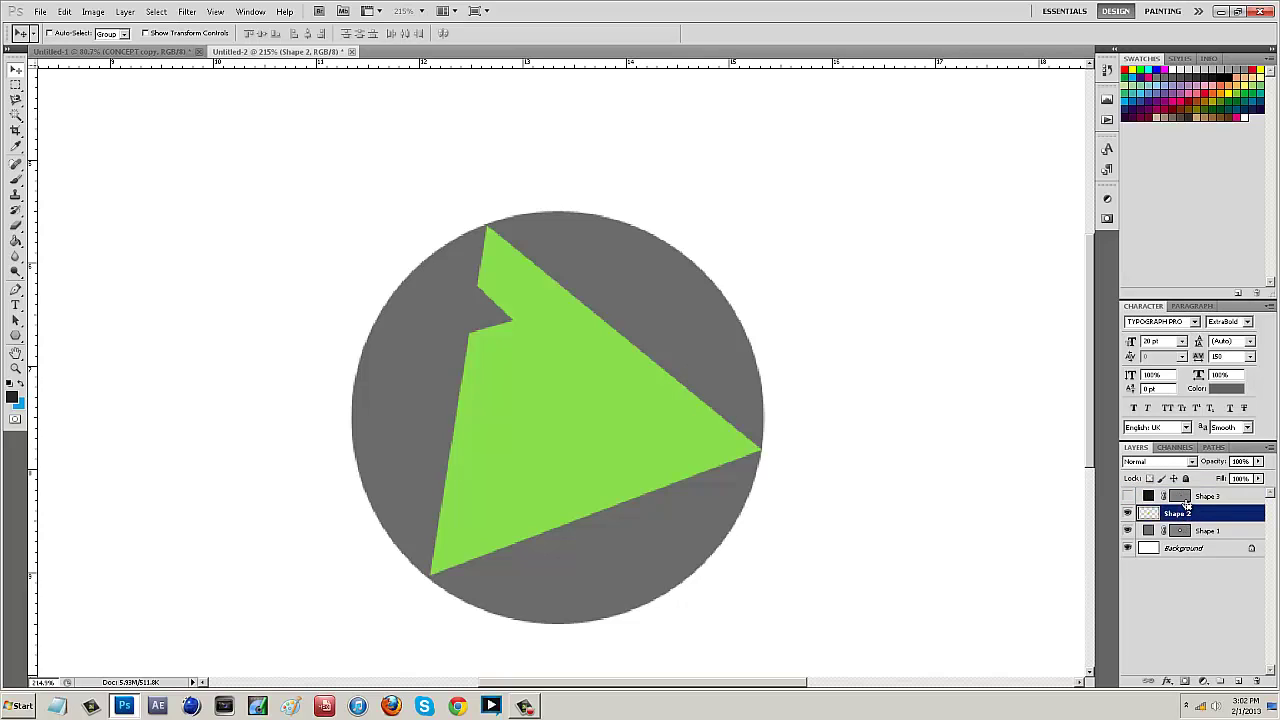
left_click(1181, 497, "ctrl")
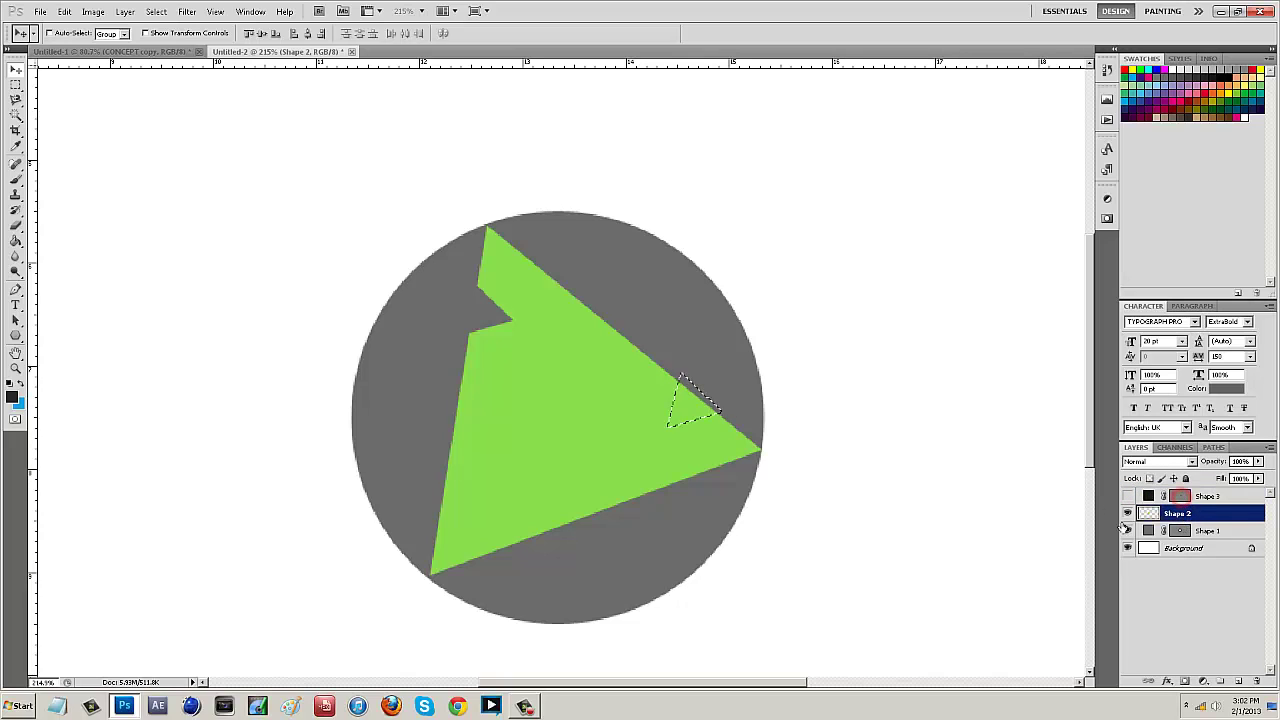
key("Delete")
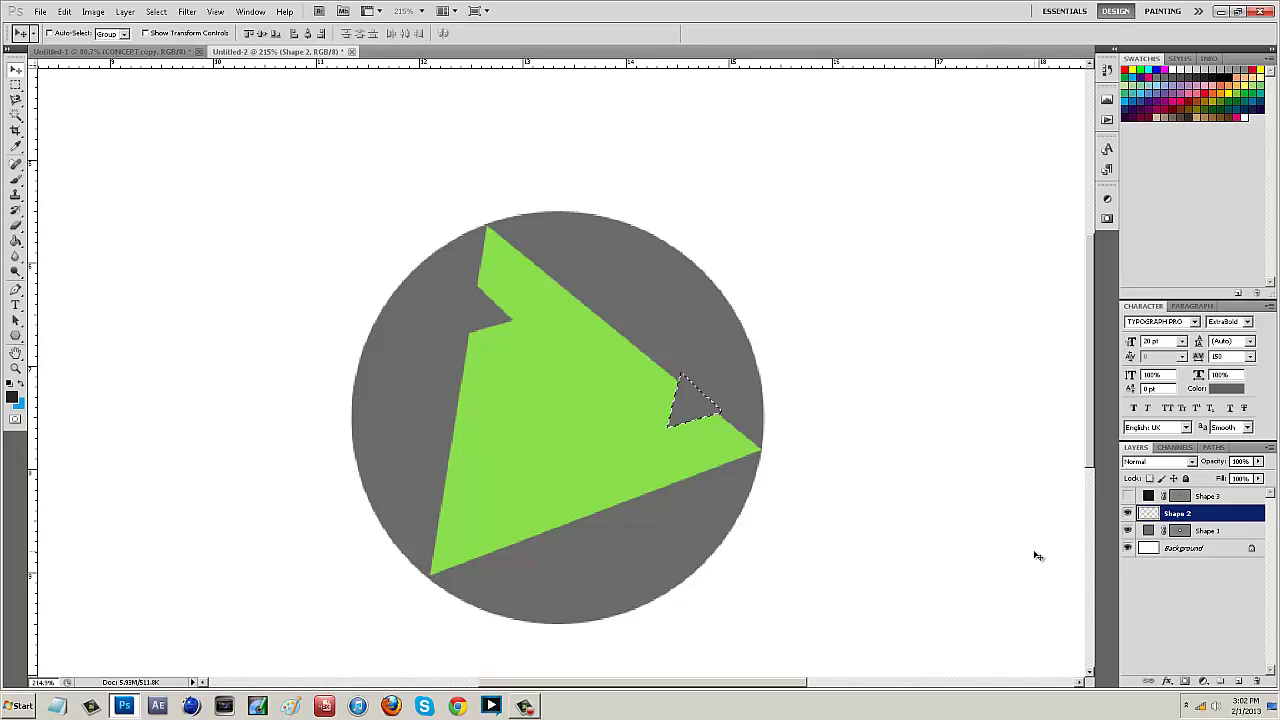
key("ctrl+d")
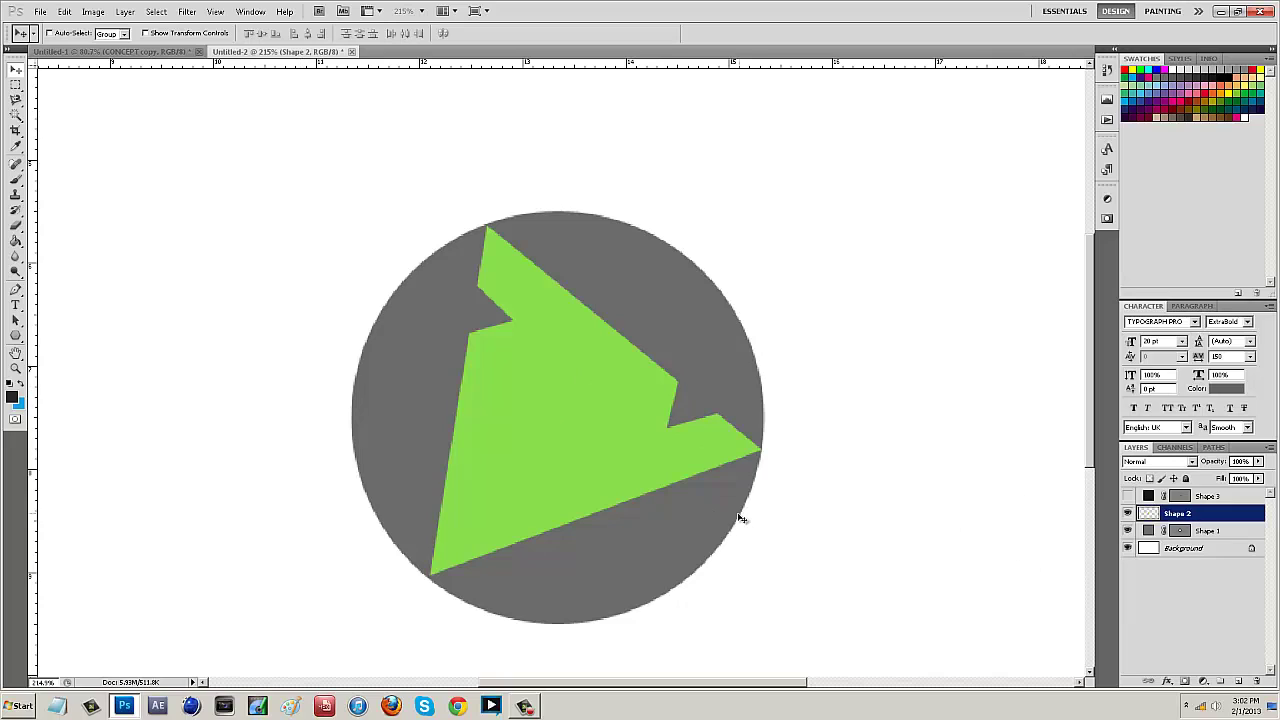
left_click(1197, 496)
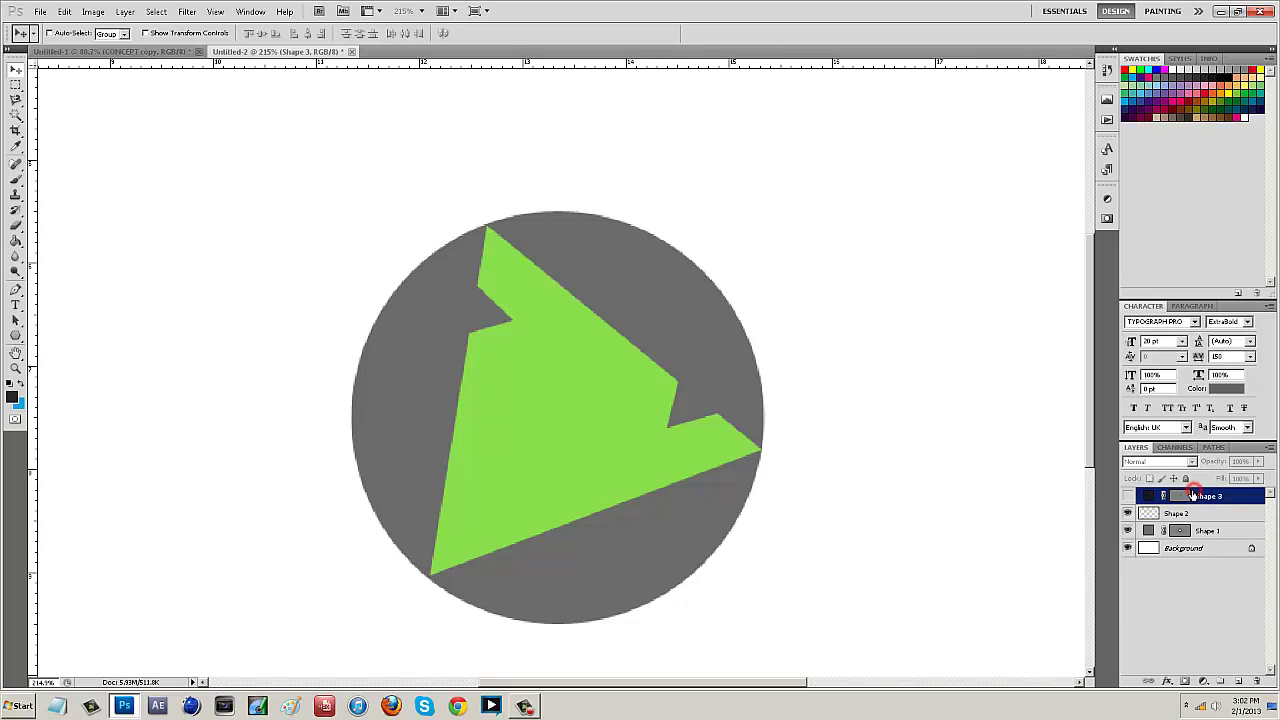
key("Delete")
- Draw a small dark circle to the right of the large grey circle with the Ellipse tool
scroll(657, 466, "down", 3)
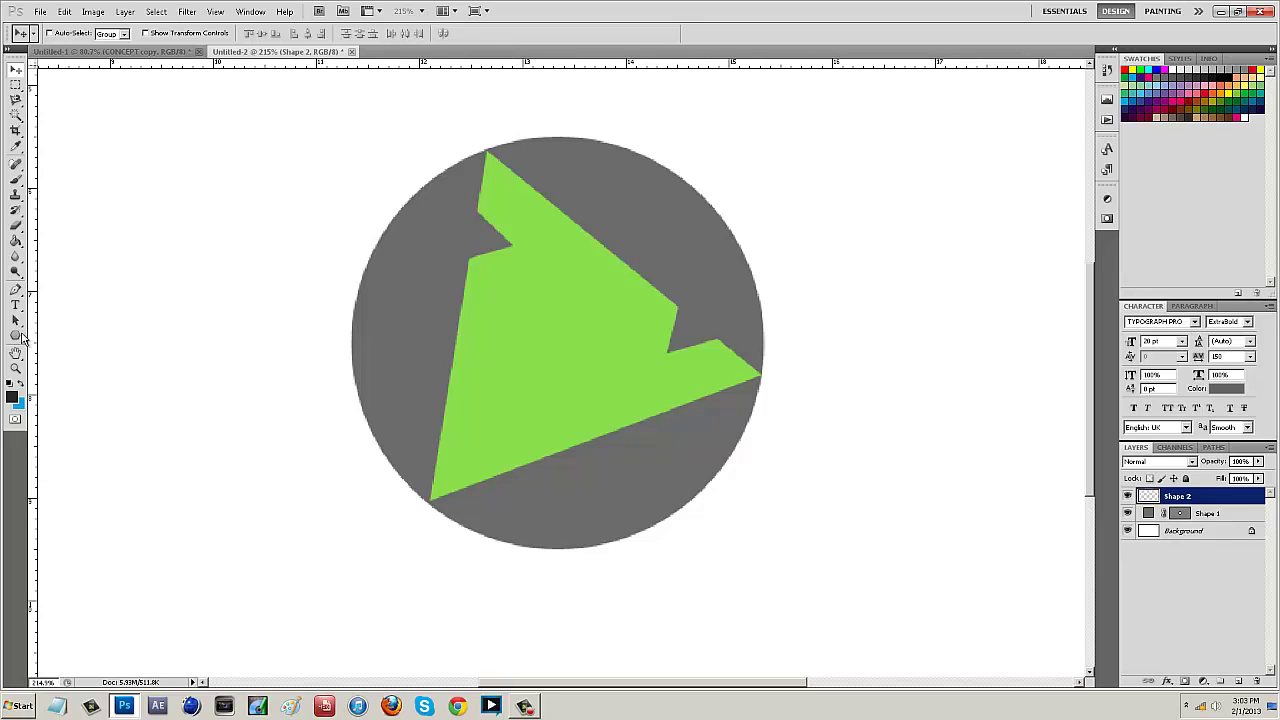
left_click_drag(16, 336, 17, 337)
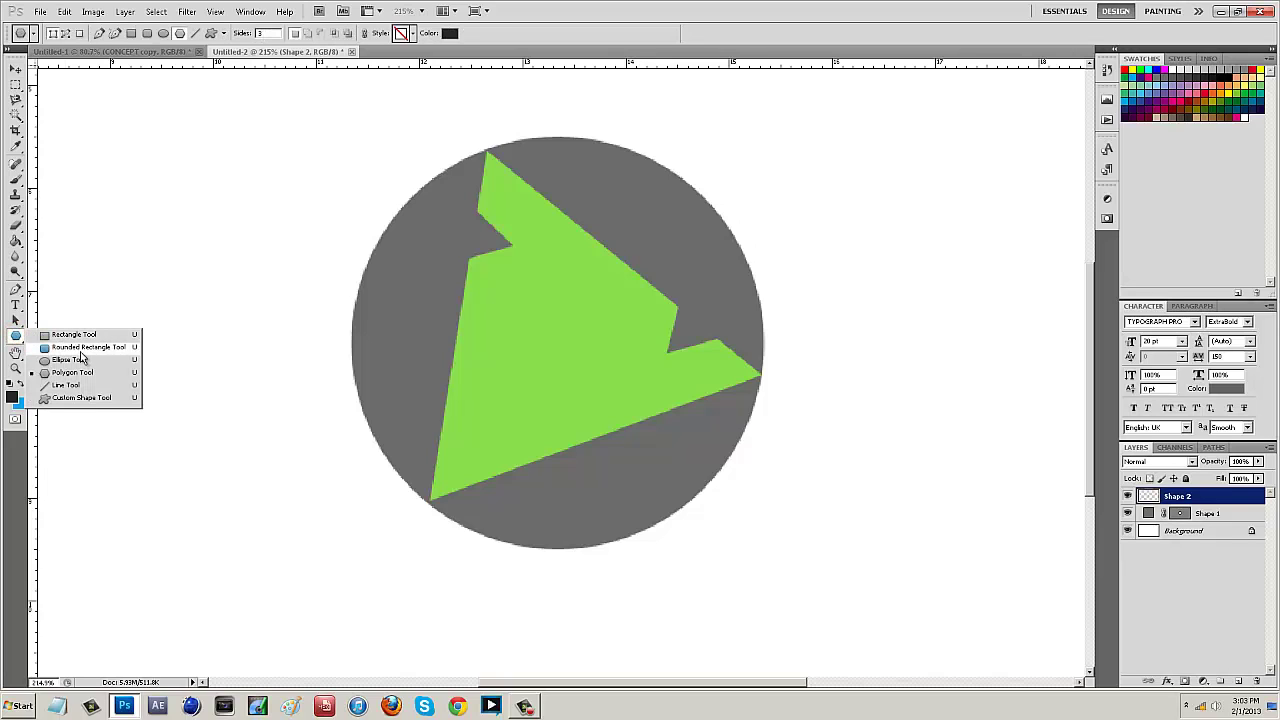
left_click(72, 359)
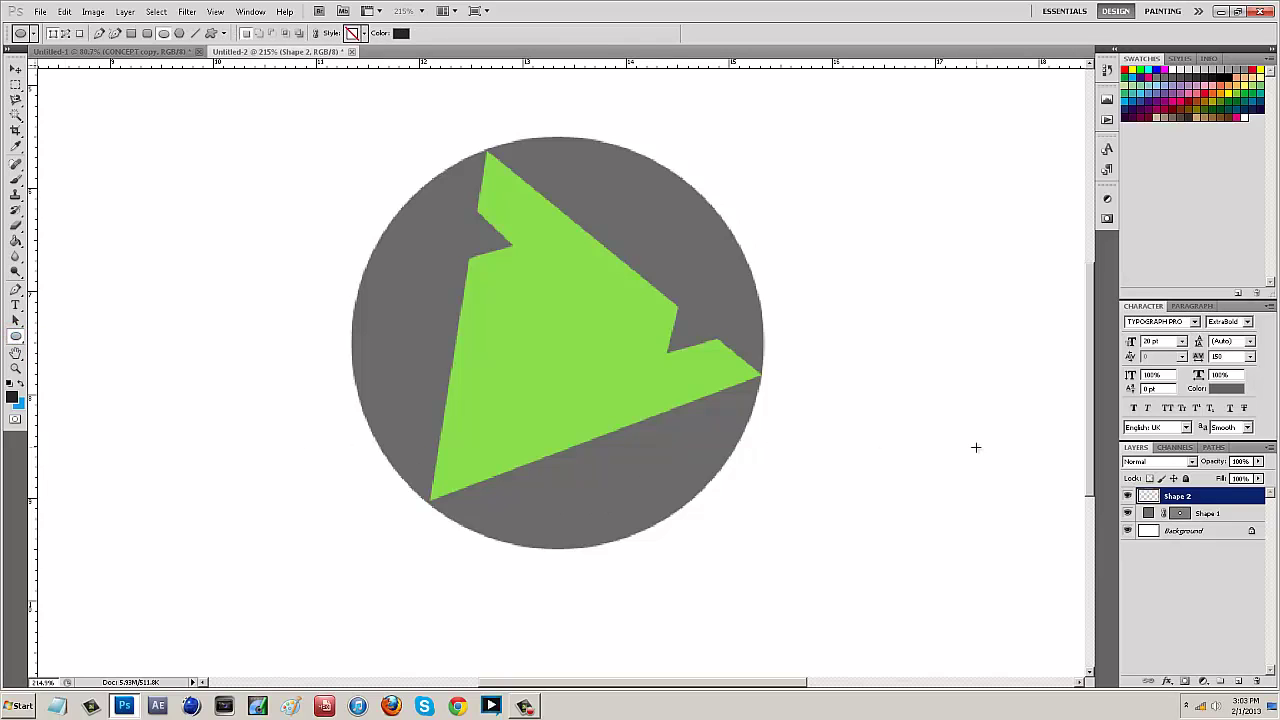
left_click_drag(846, 290, 918, 366)
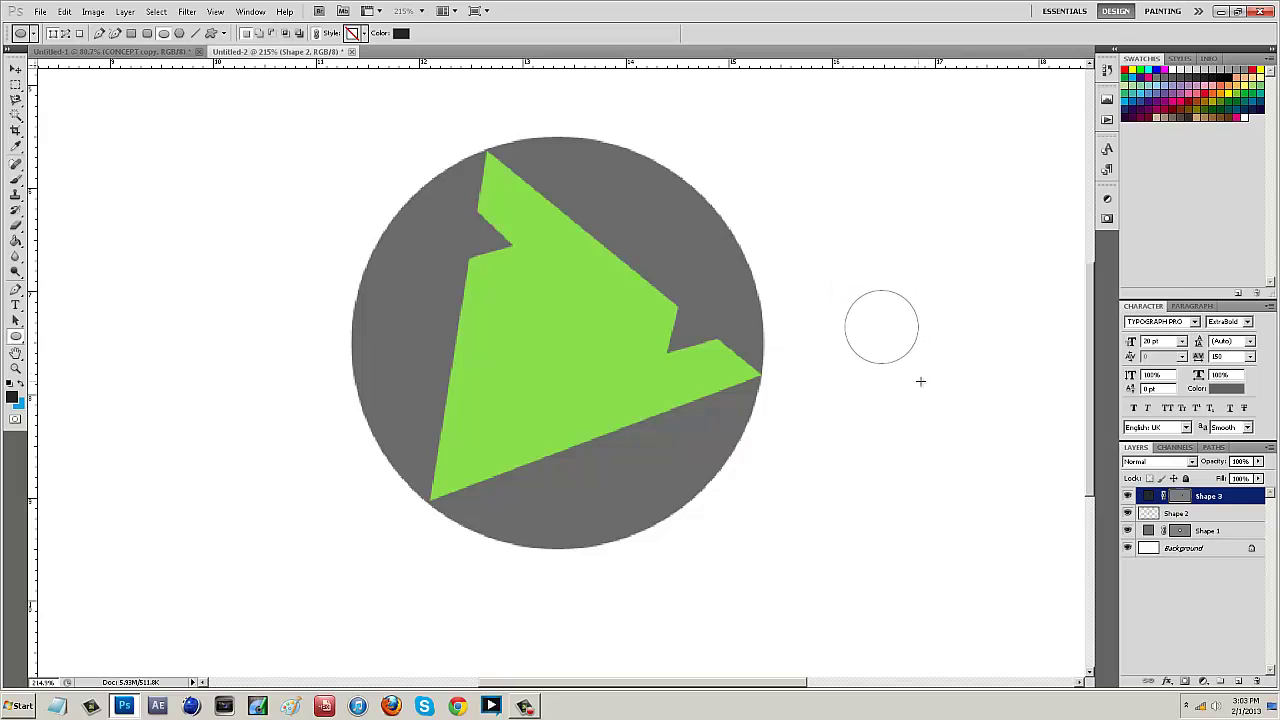
- Place the small dark circle over the middle of the green shape's lower edge
left_click(16, 69)
left_click_drag(876, 341, 593, 420)
left_click(16, 368)
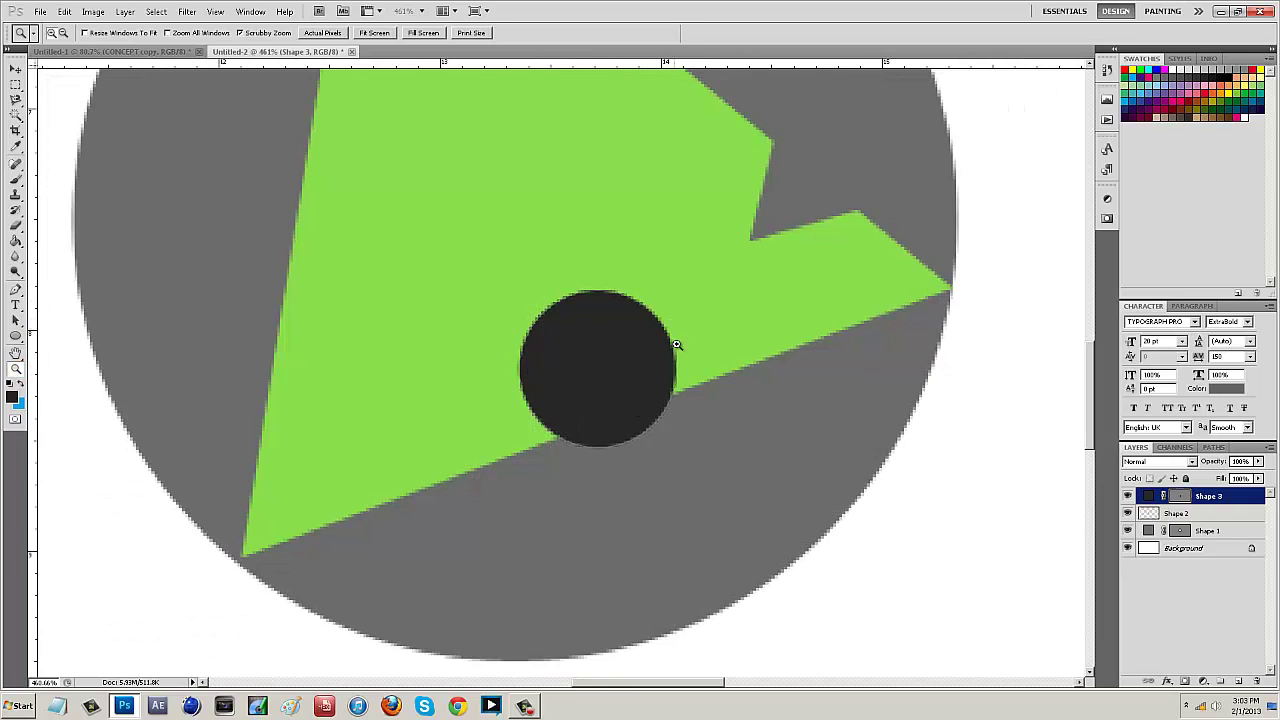
- Hide the small circle, select its outline and cut that round area out of the green shape's lower edge
left_click(1128, 496)
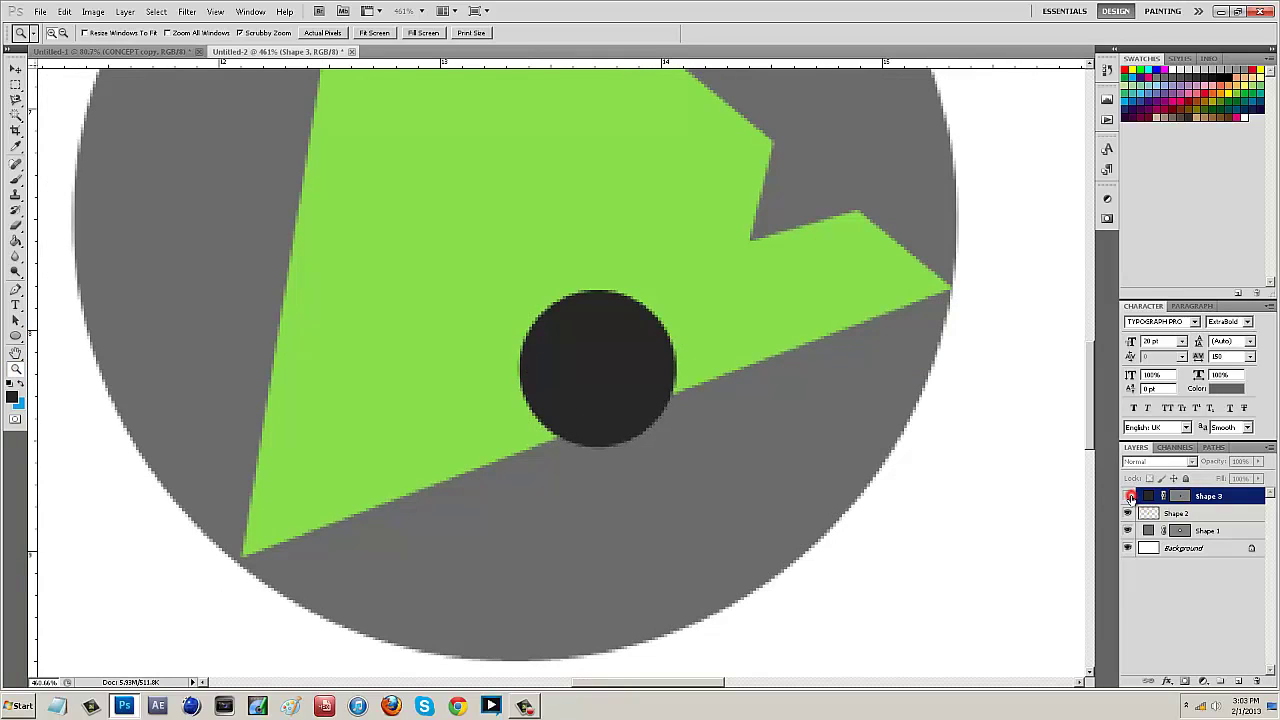
left_click(1193, 516)
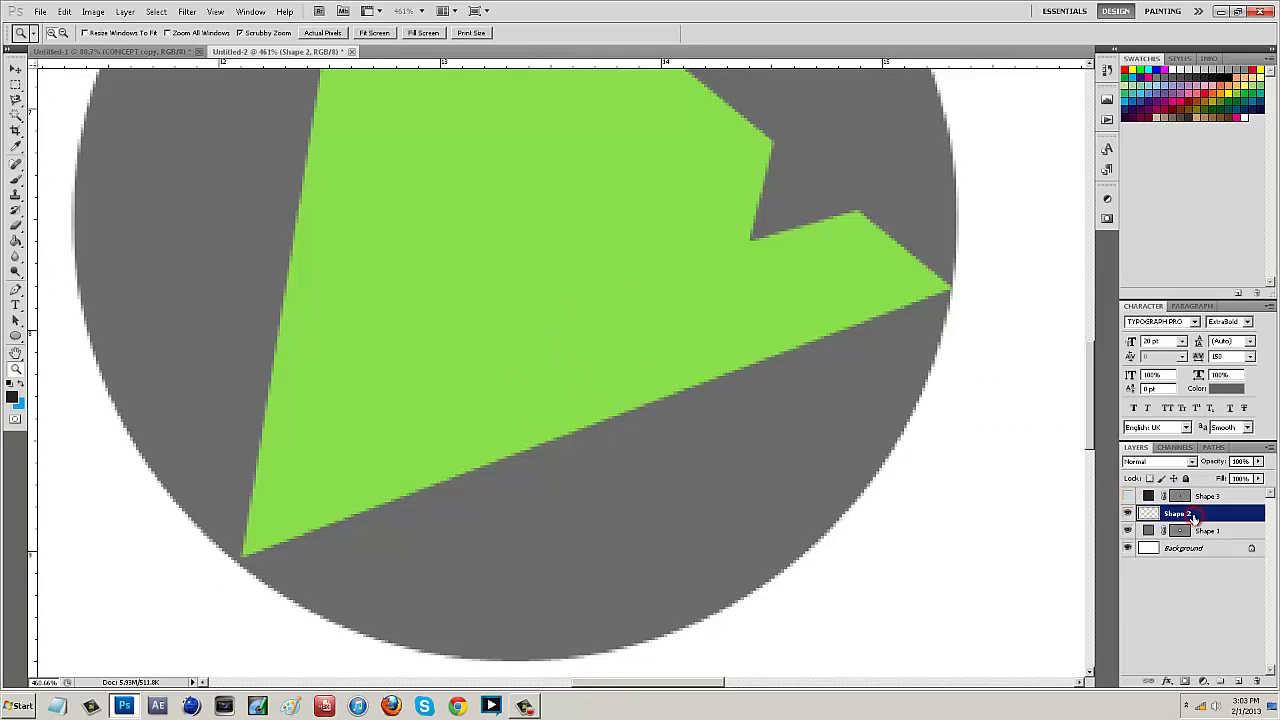
left_click(1184, 497, "ctrl")
key("Delete")
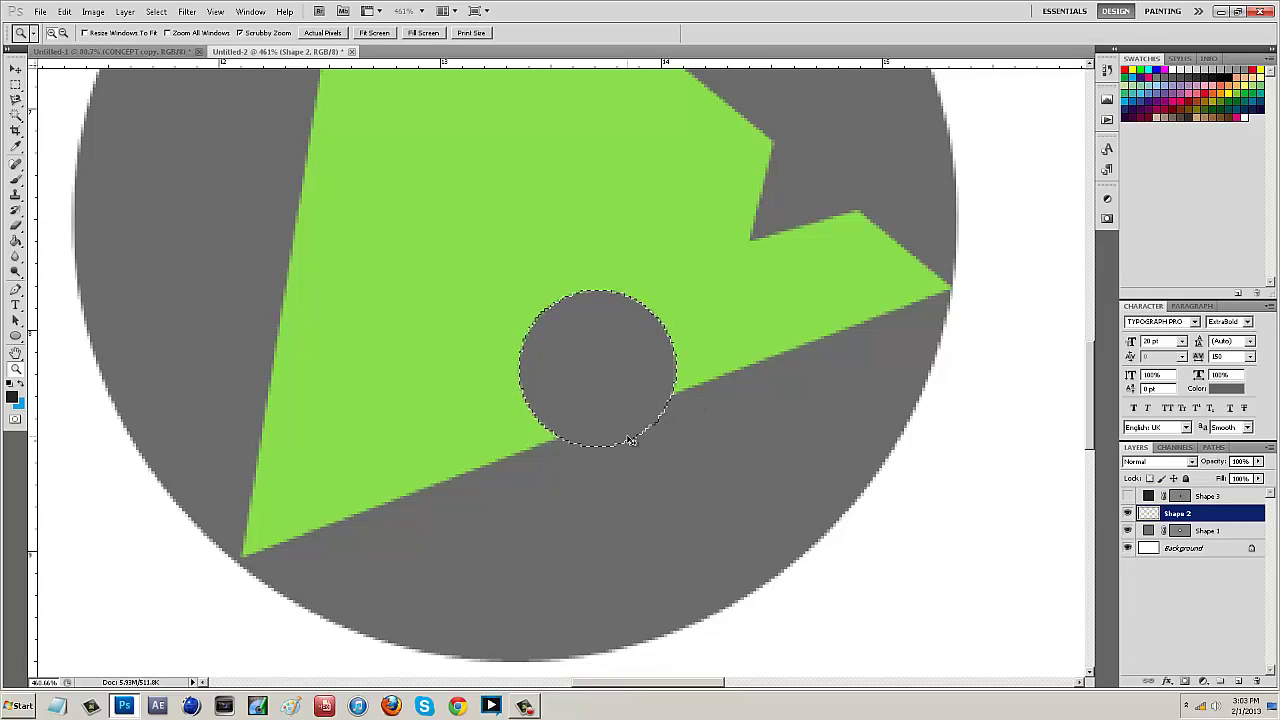
key("ctrl+d")
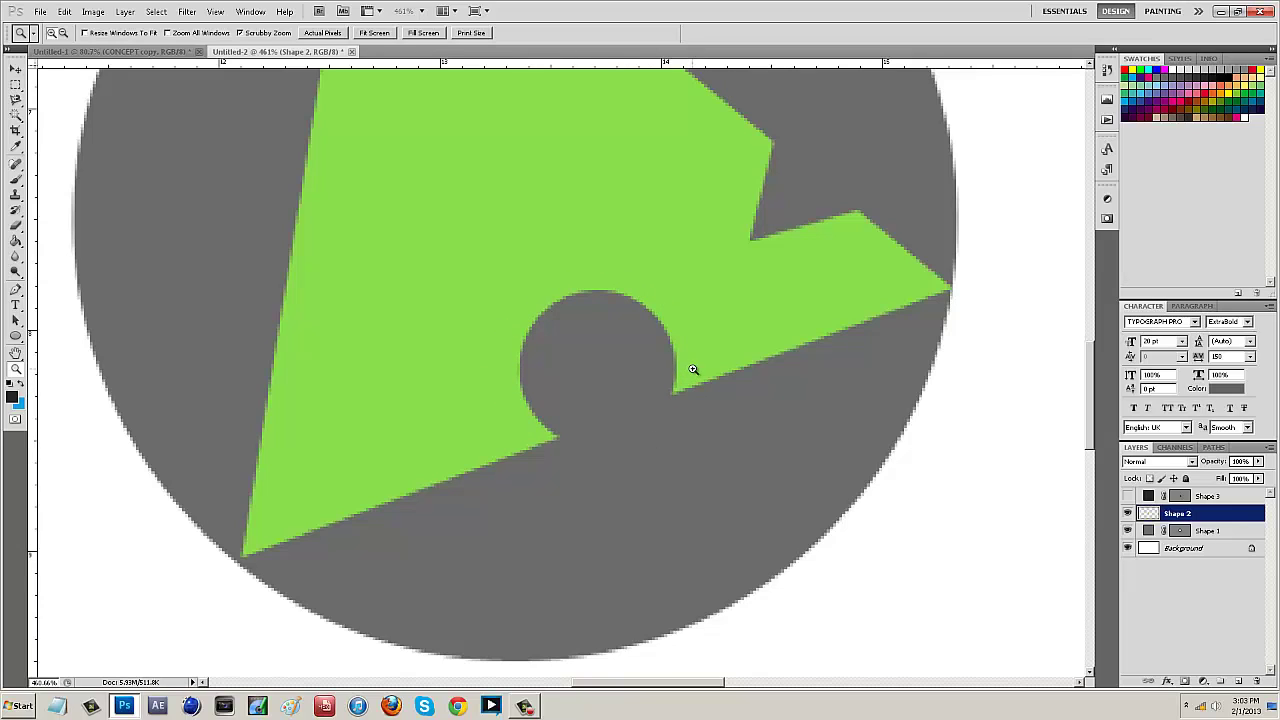
- Undo the round cut and the small circle's move, and check the visibility of the circle's layer
key("ctrl+alt+z")
key("ctrl+alt+z")
key("ctrl+alt+z")
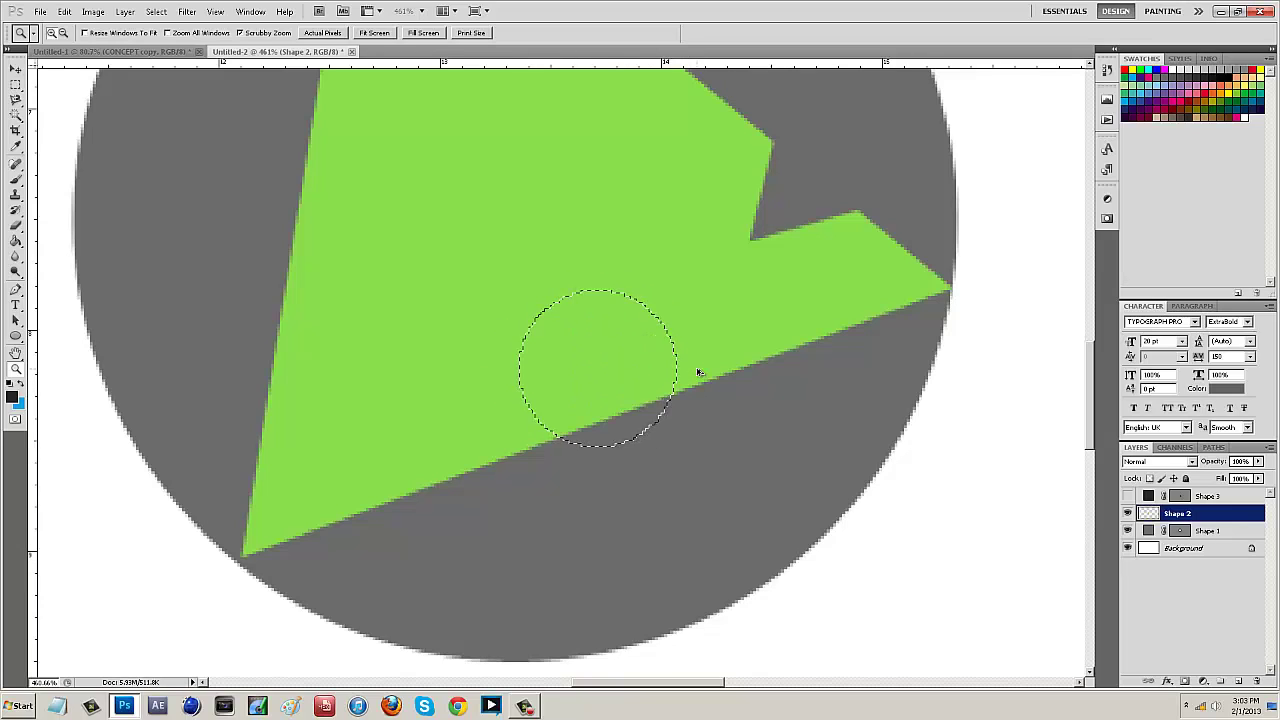
key("ctrl+alt+z")
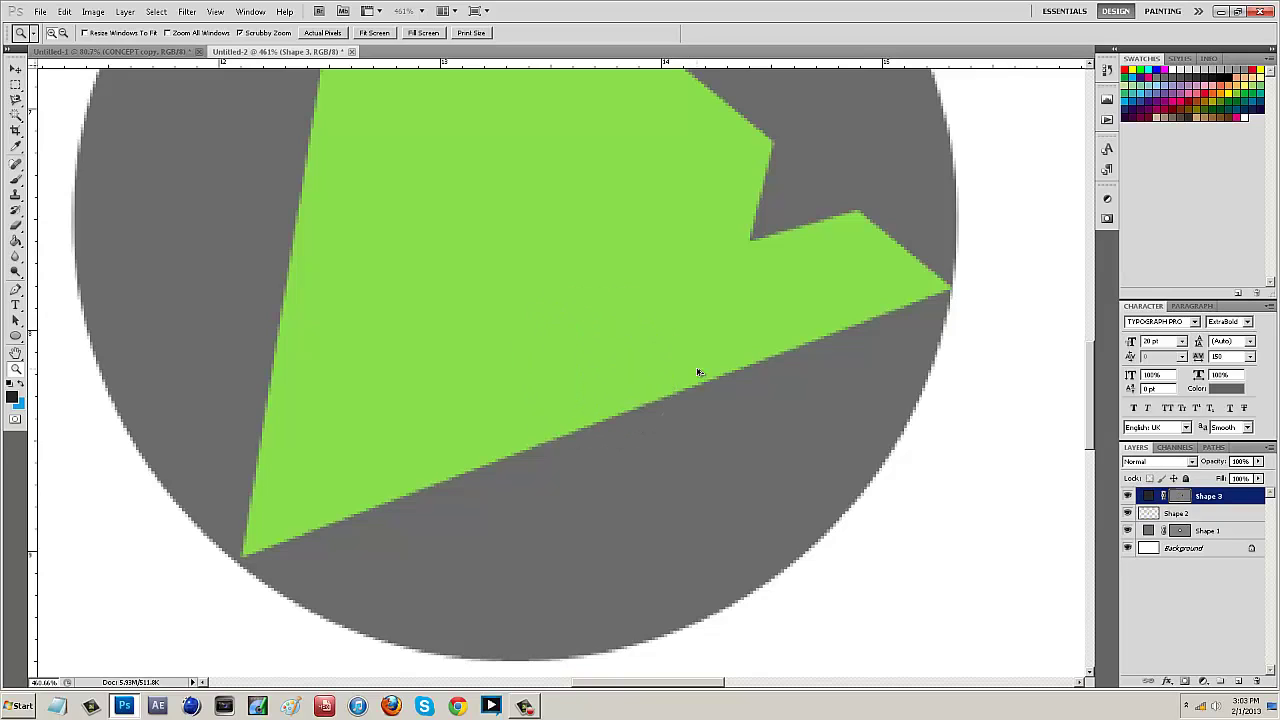
left_click(1128, 496)
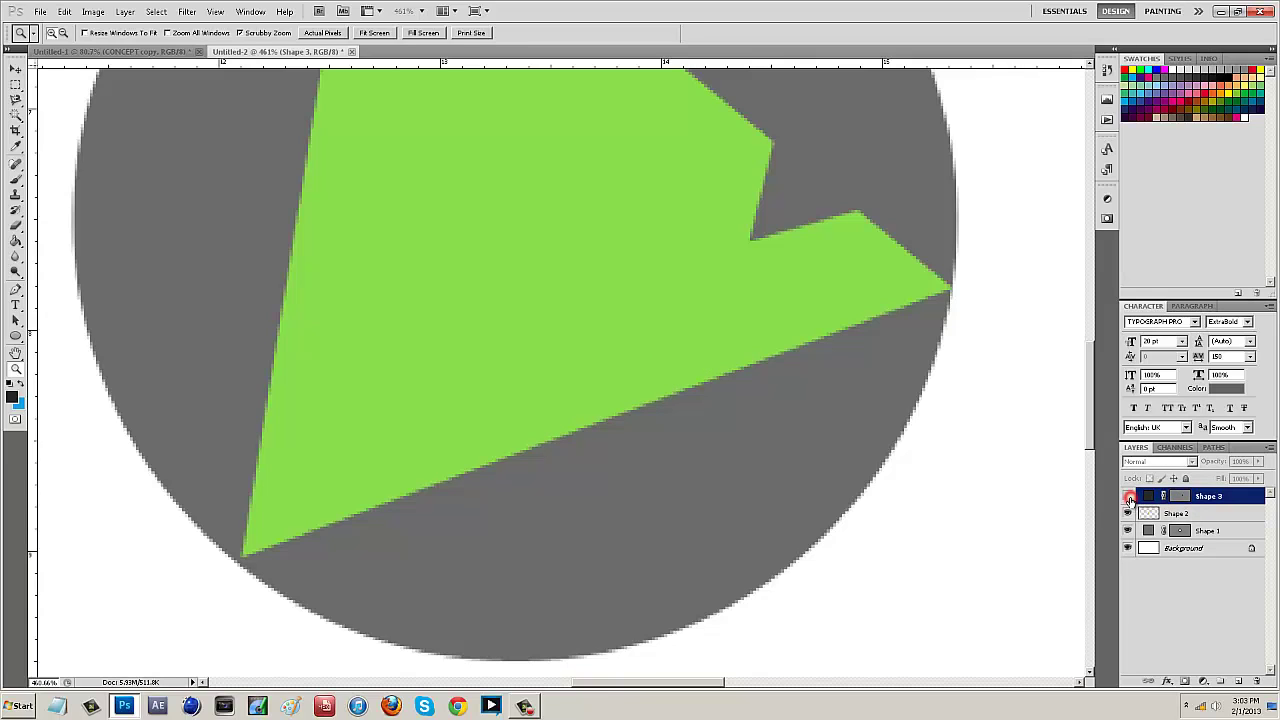
left_click(1128, 496)
scroll(803, 457, "up", 3)
scroll(803, 457, "down", 5)
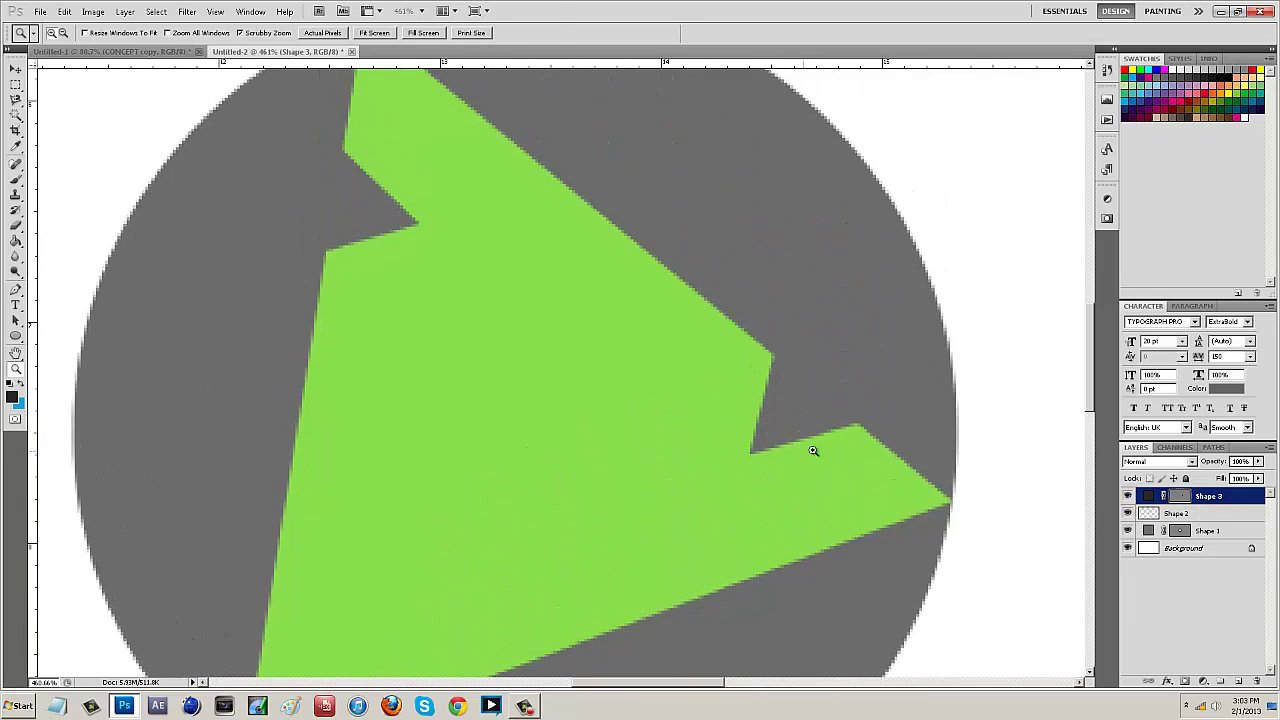
- Move the small dark circle back onto the green shape's lower edge, slightly right of its middle
left_click(16, 68)
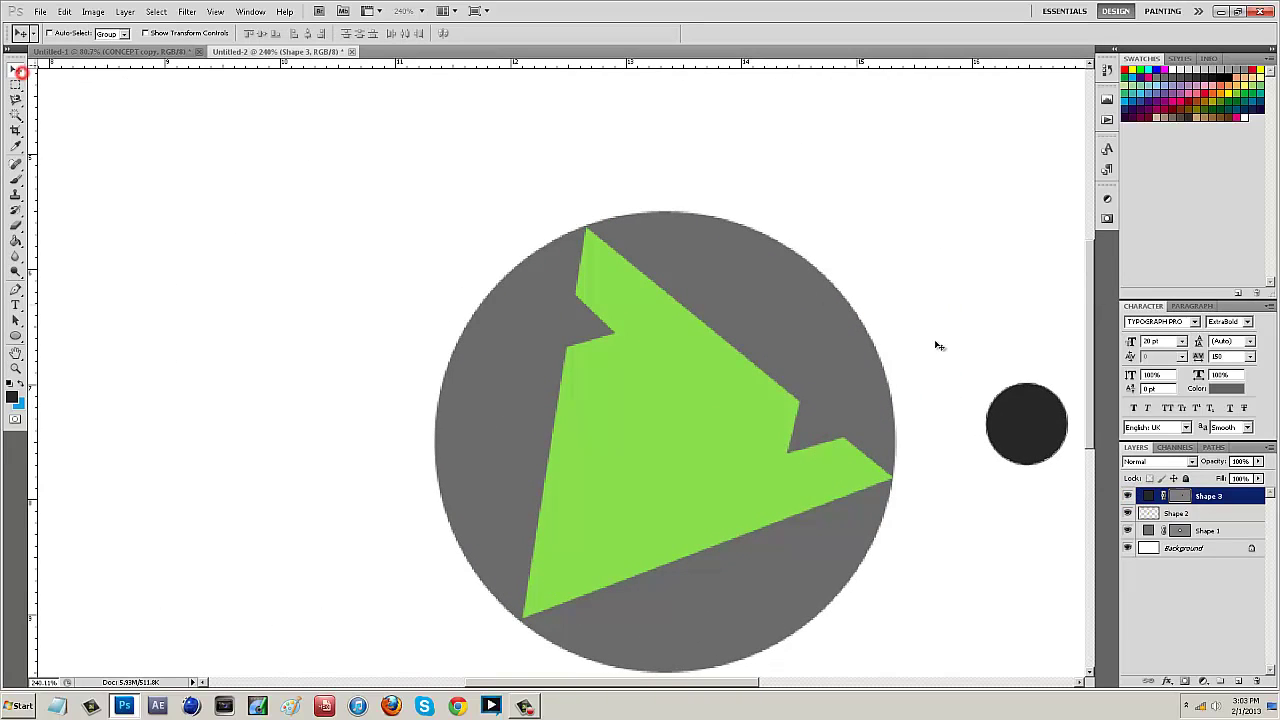
left_click_drag(1032, 421, 714, 521)
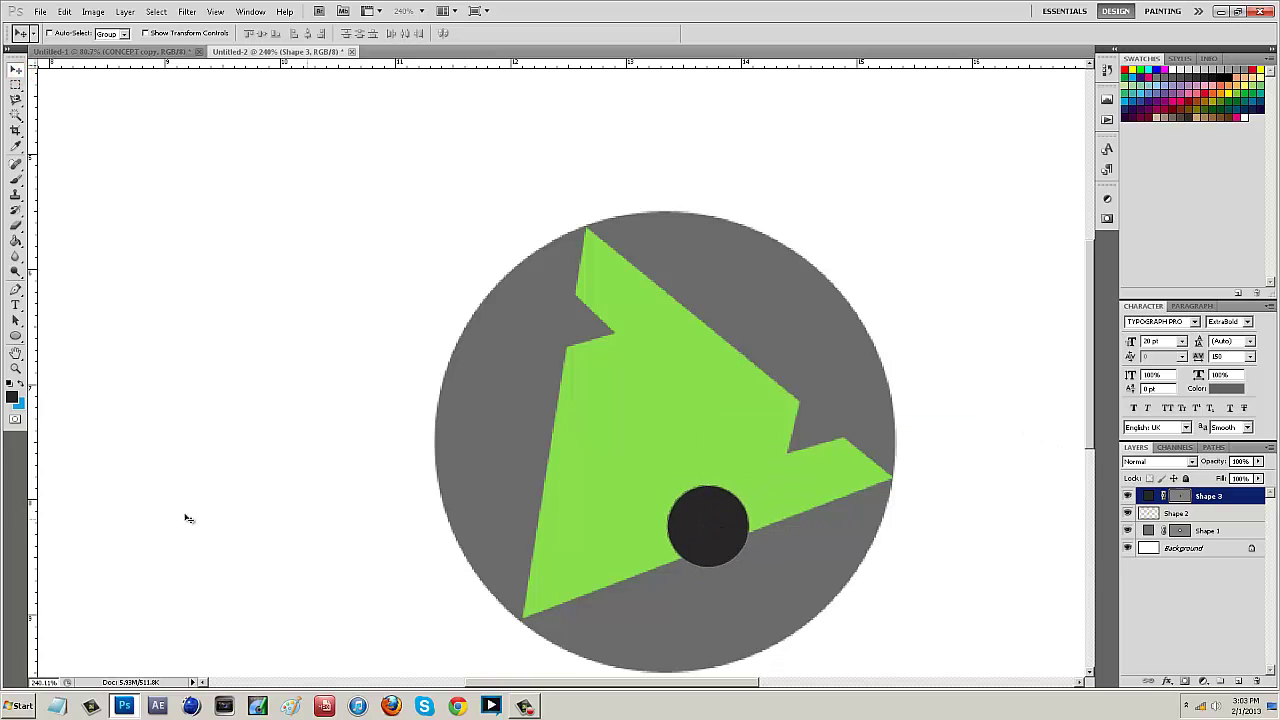
left_click(15, 368)
left_click(720, 508)
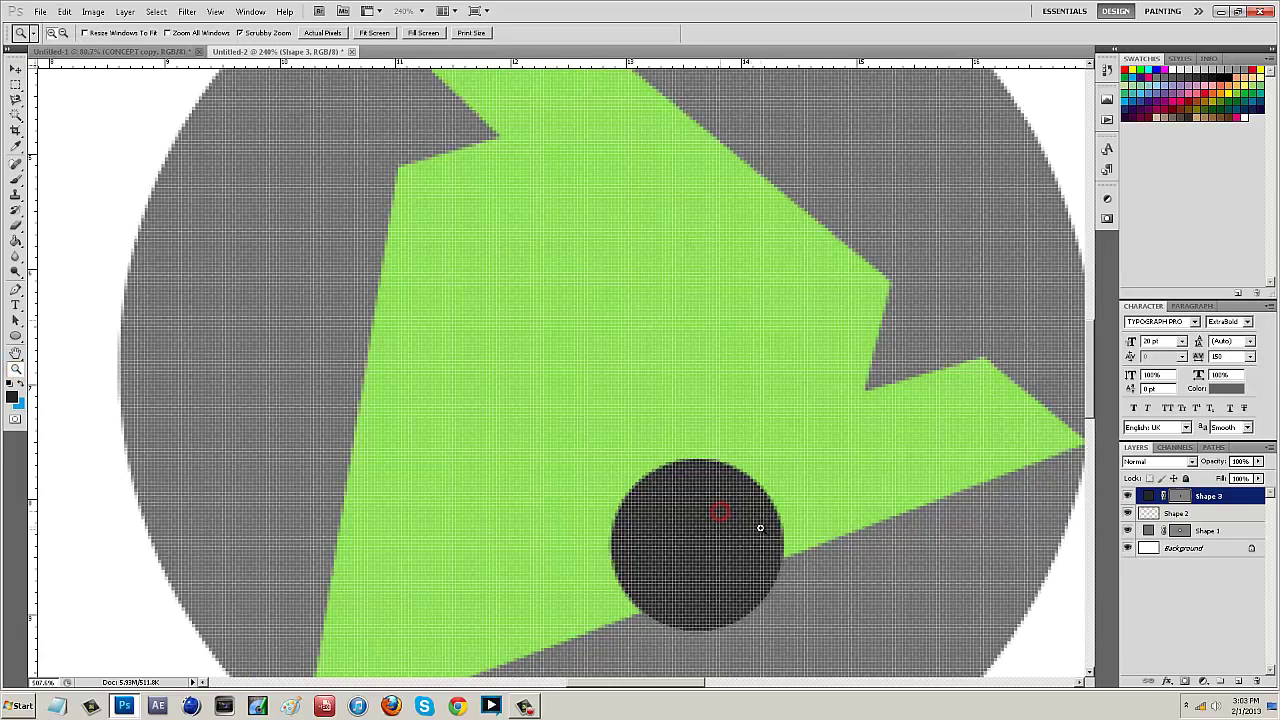
left_click_drag(708, 462, 697, 463)
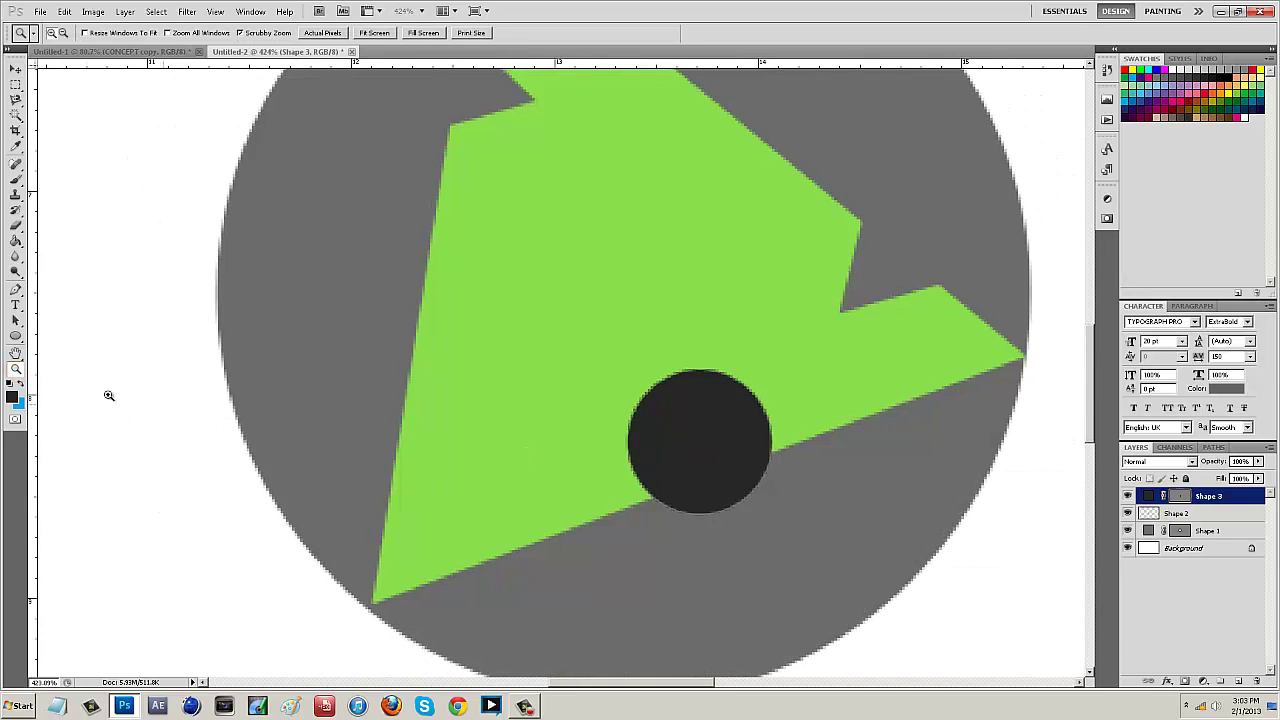
left_click(15, 290)
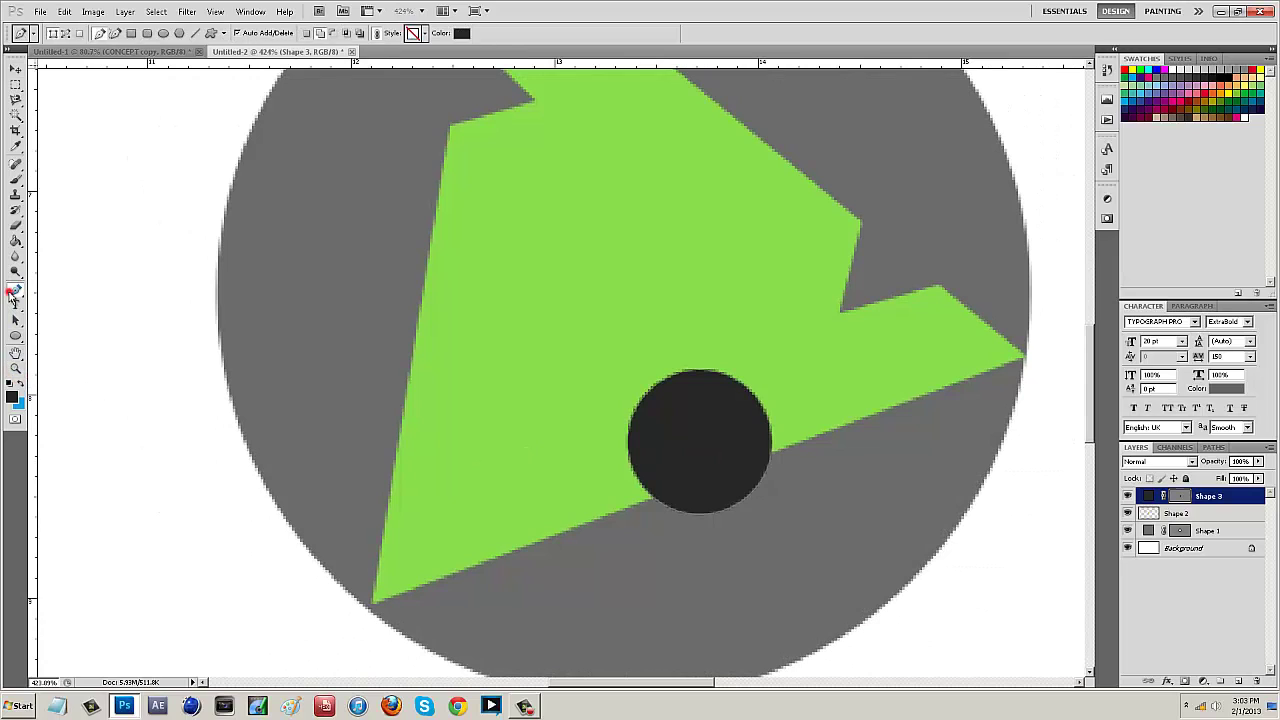
left_click(627, 457)
left_click(661, 541)
left_click(788, 484)
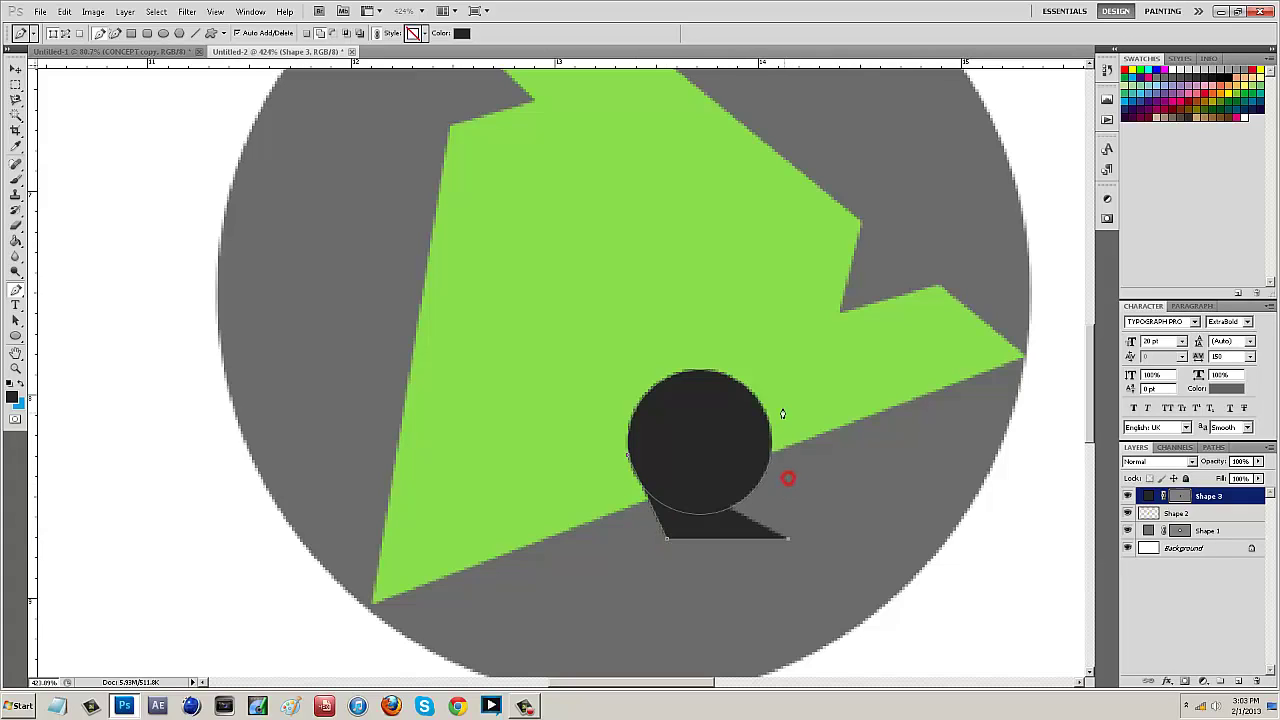
key("ctrl+z")
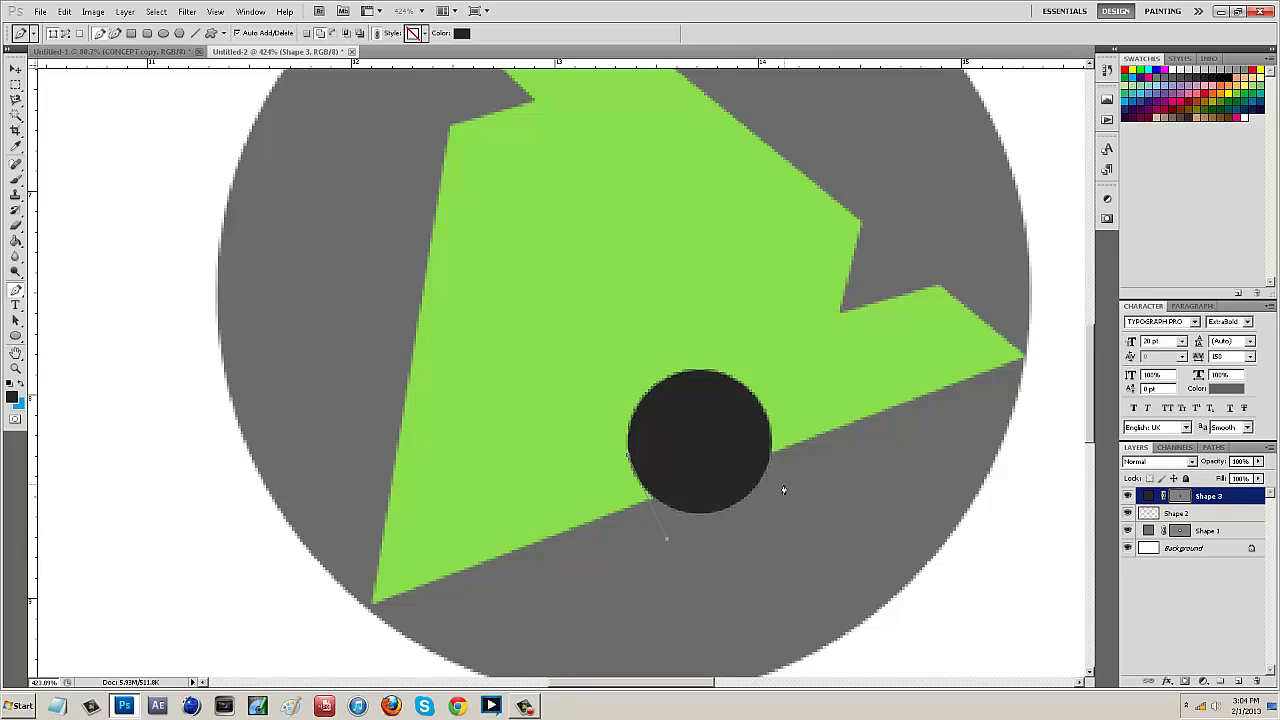
- On a new layer, draw a tilted four-sided path with the Pen tool across the small circle's middle and out past the green shape's lower edge
left_click(1238, 681)
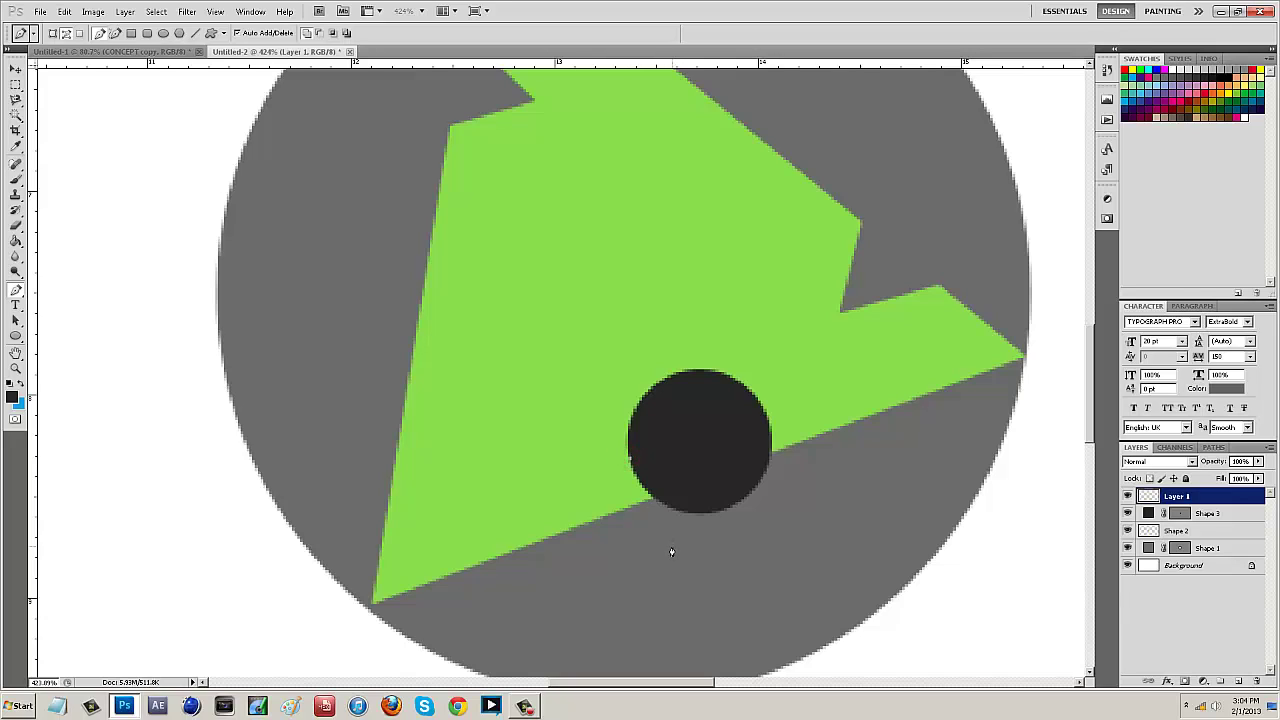
left_click(800, 488)
key("ctrl+z")
left_click(796, 489)
left_click(762, 411)
left_click(631, 464)
- Fill the four-sided path with dark grey and delete the path outline
right_click(764, 503)
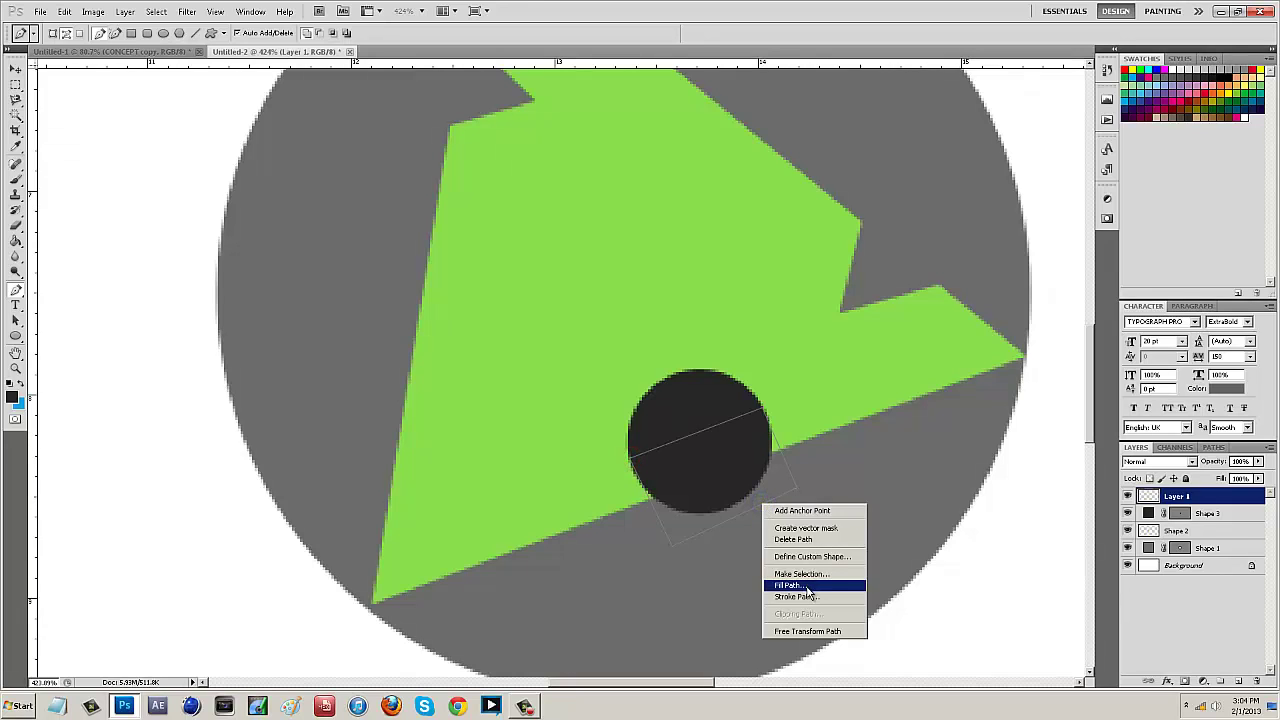
left_click(807, 587)
left_click(430, 314)
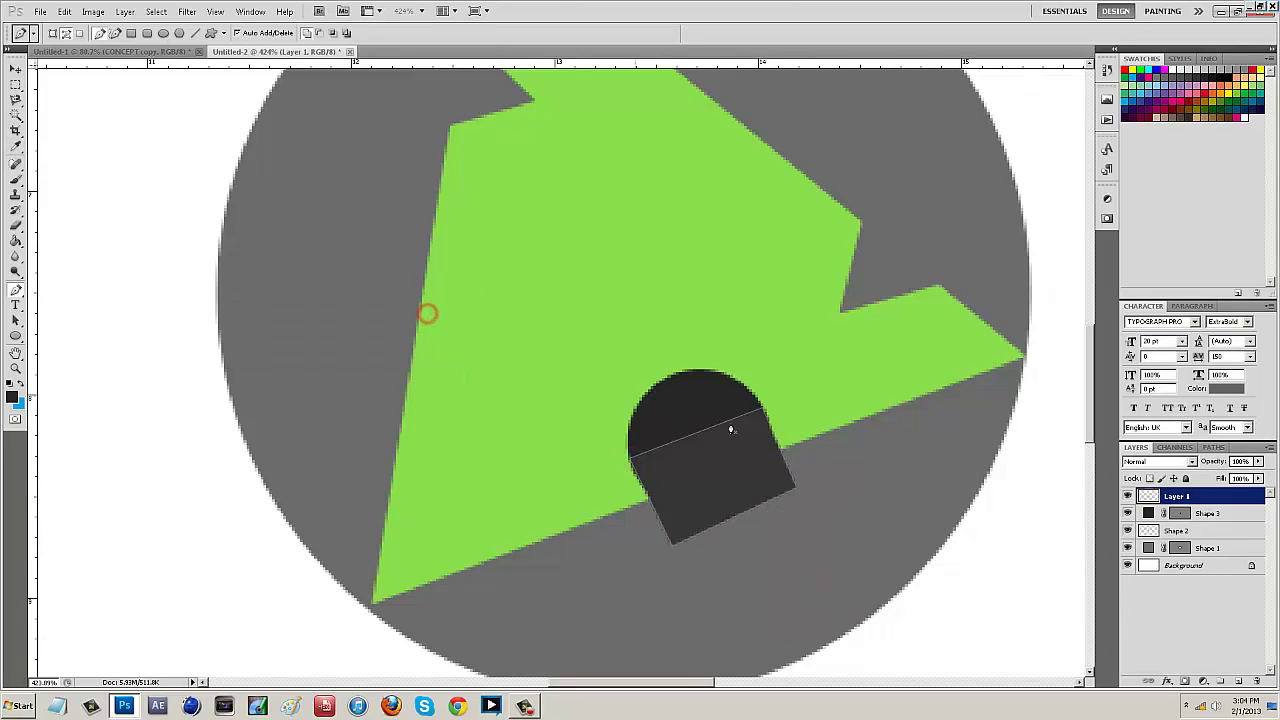
right_click(739, 481)
left_click(745, 487)
- Place the filled four-sided layer beneath the small circle's layer and merge the two layers into one
left_click_drag(1188, 500, 1188, 518)
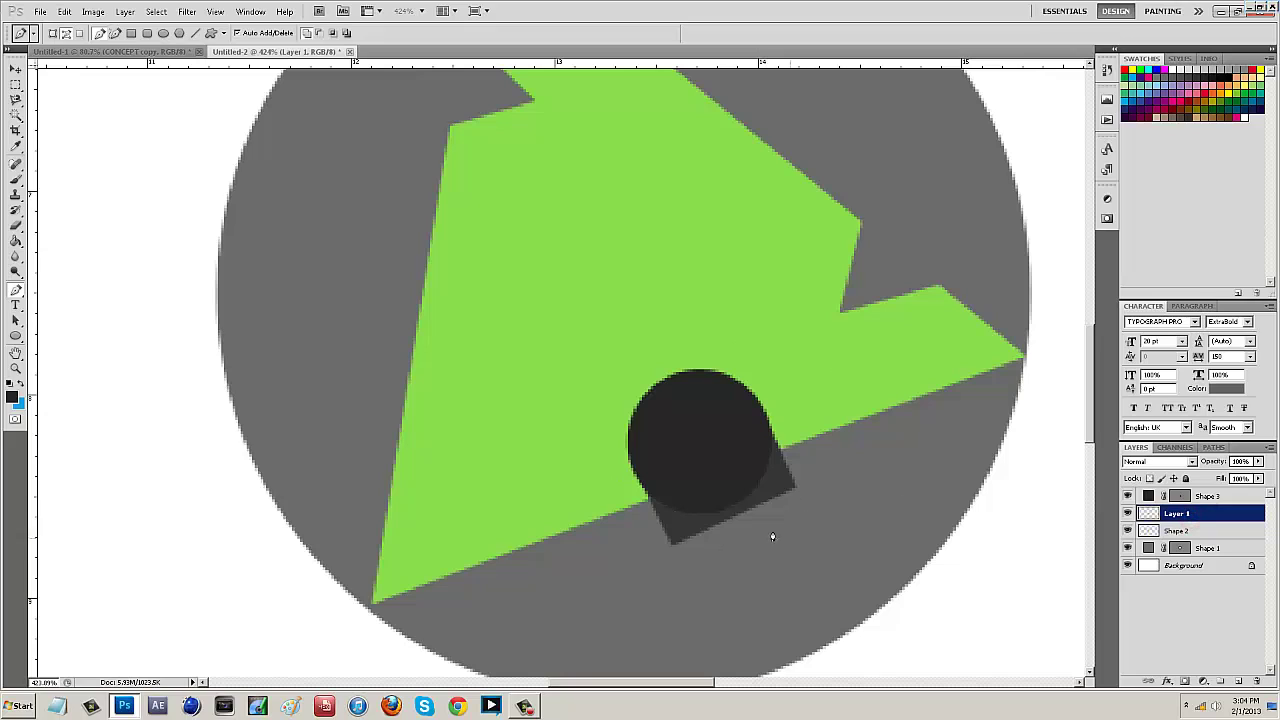
left_click(1214, 498, "shift")
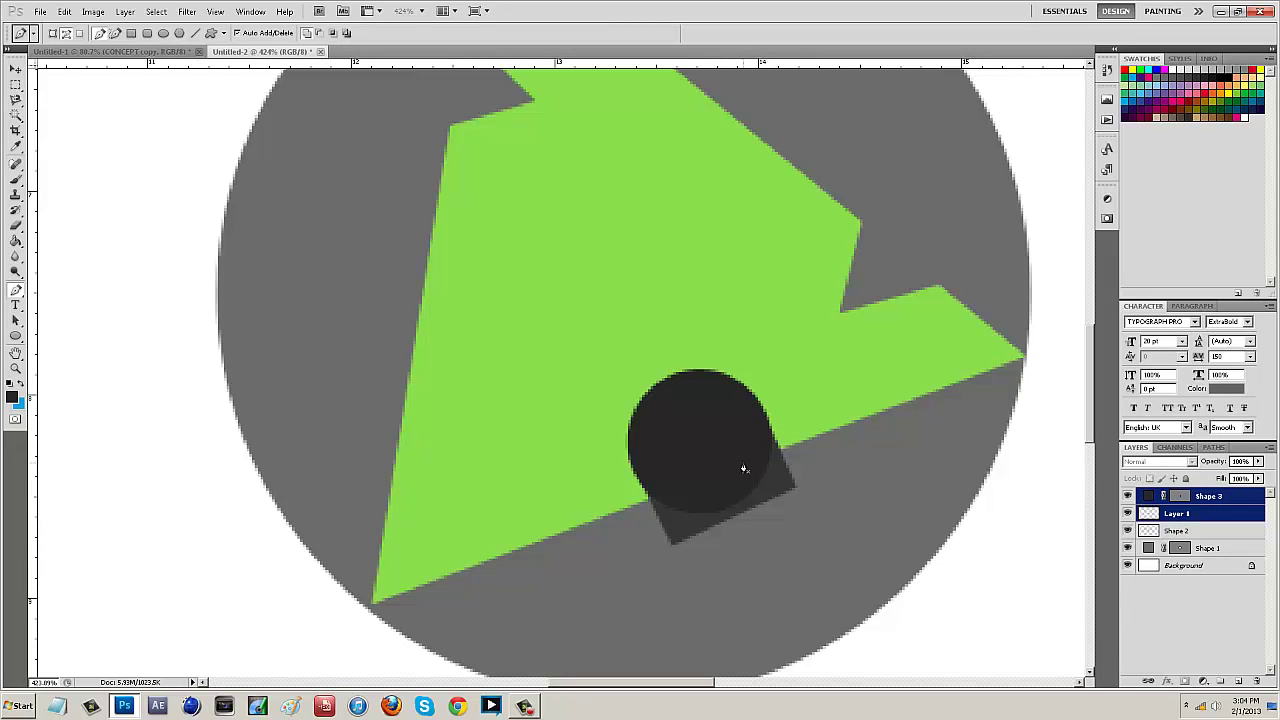
key("ctrl+e")
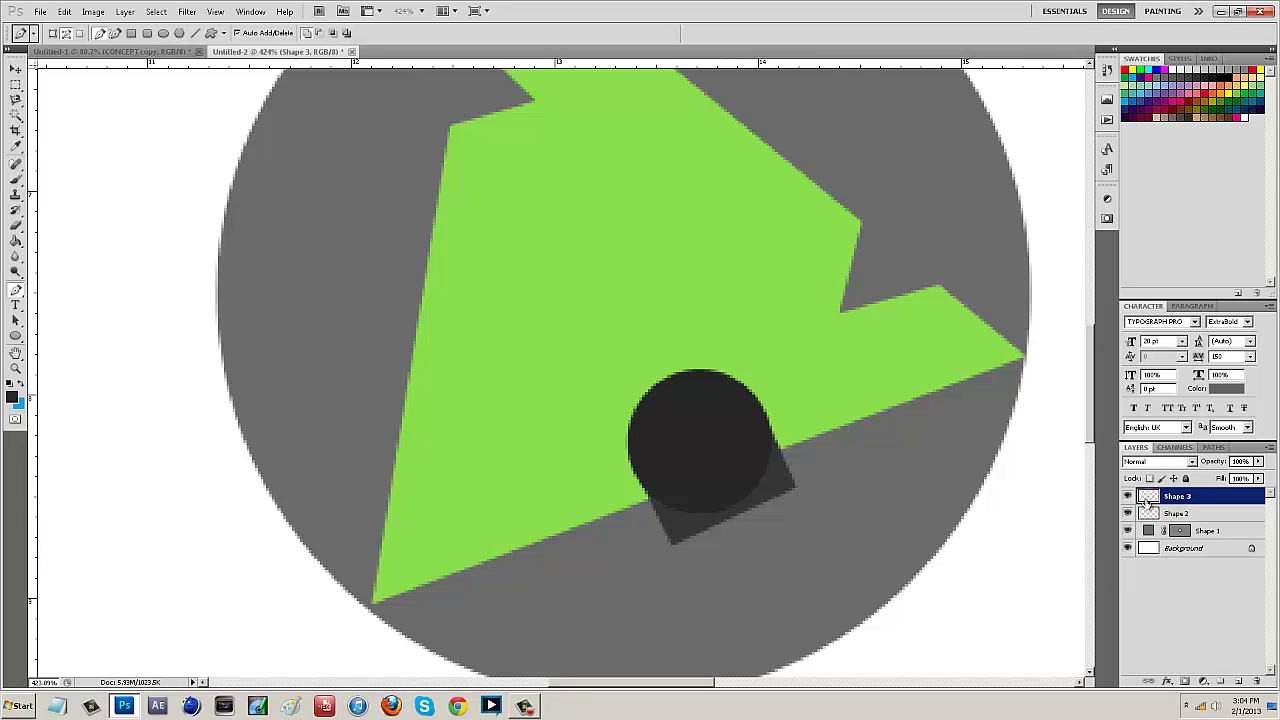
- Hide the merged dark shape, load its outline as a selection, cut that area out of the green Shape 2 layer and deselect
left_click(1128, 497)
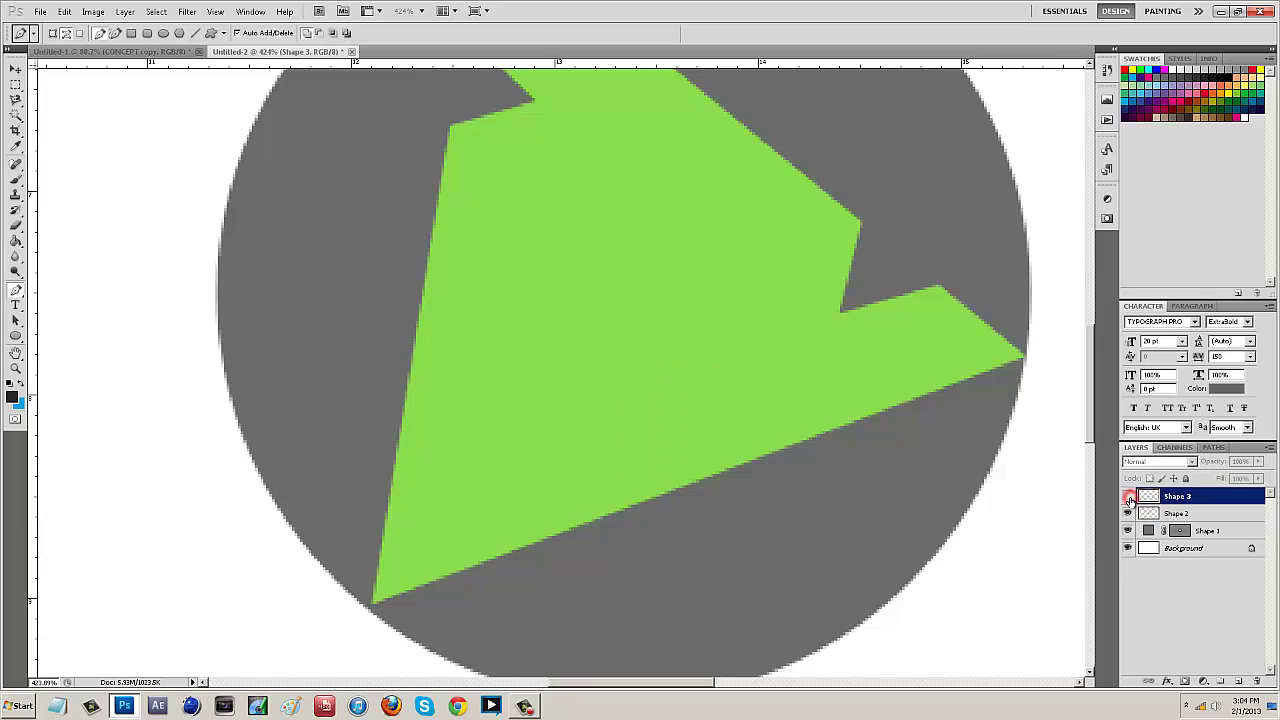
left_click(1180, 513)
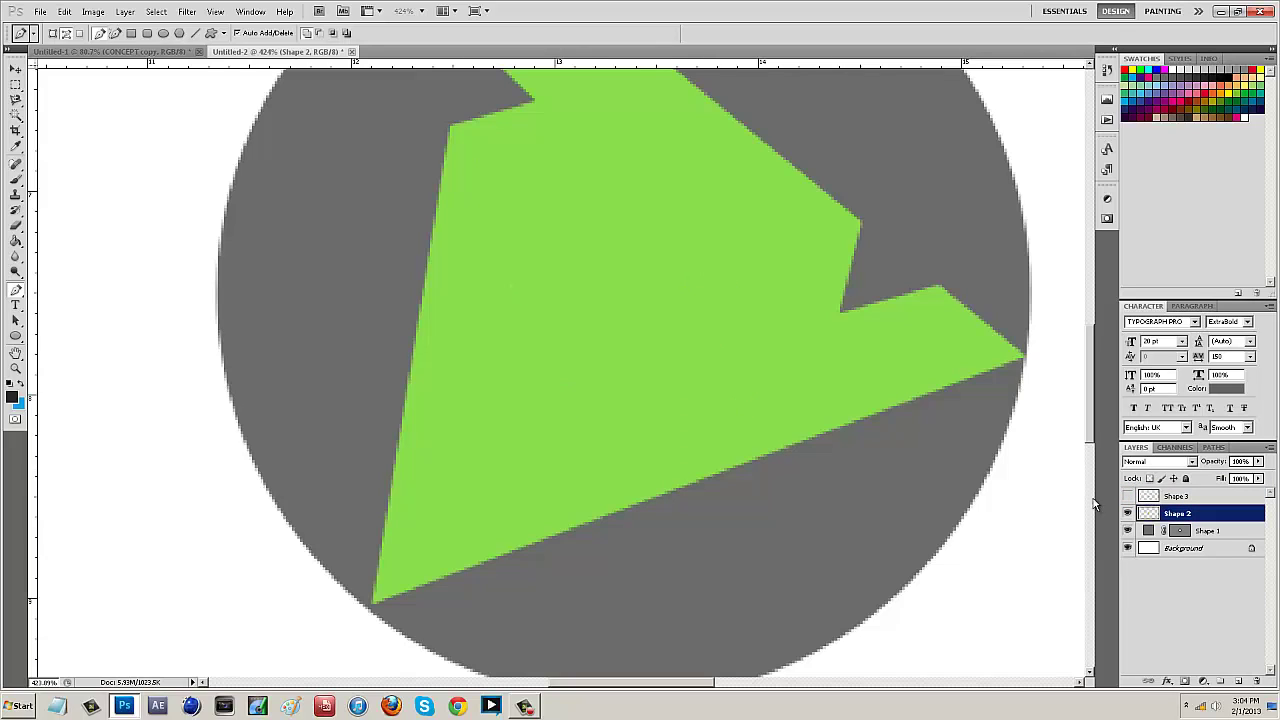
left_click(1148, 497)
left_click(1176, 514)
left_click(1155, 500, "ctrl")
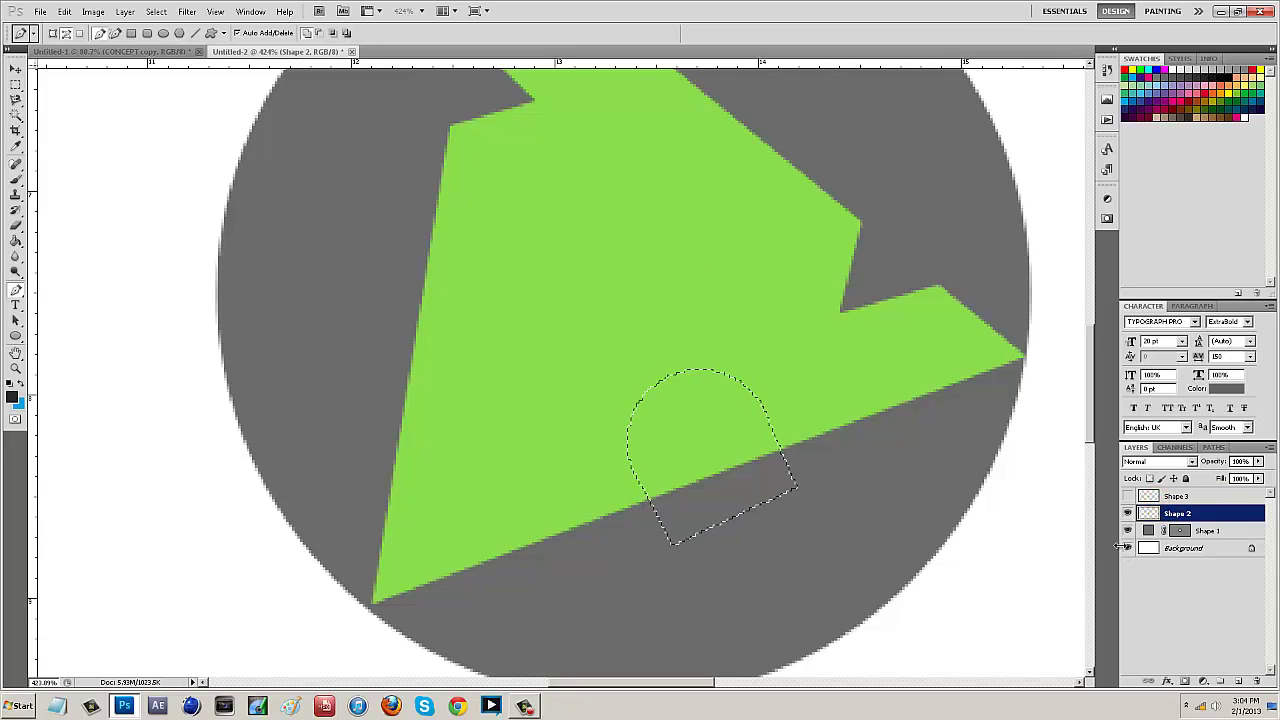
key("Delete")
key("ctrl+d")
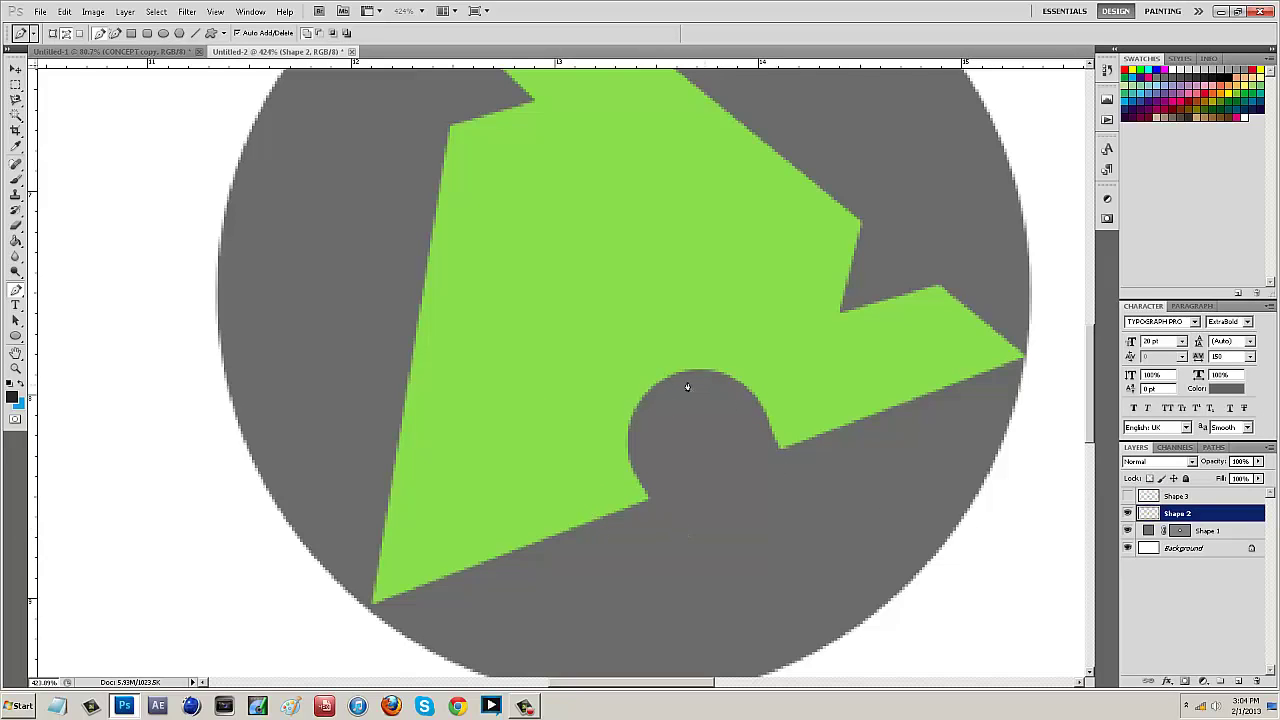
- Examine the whole logo and the new rounded cut-out at a smaller magnification
left_click(15, 368)
right_click(609, 303)
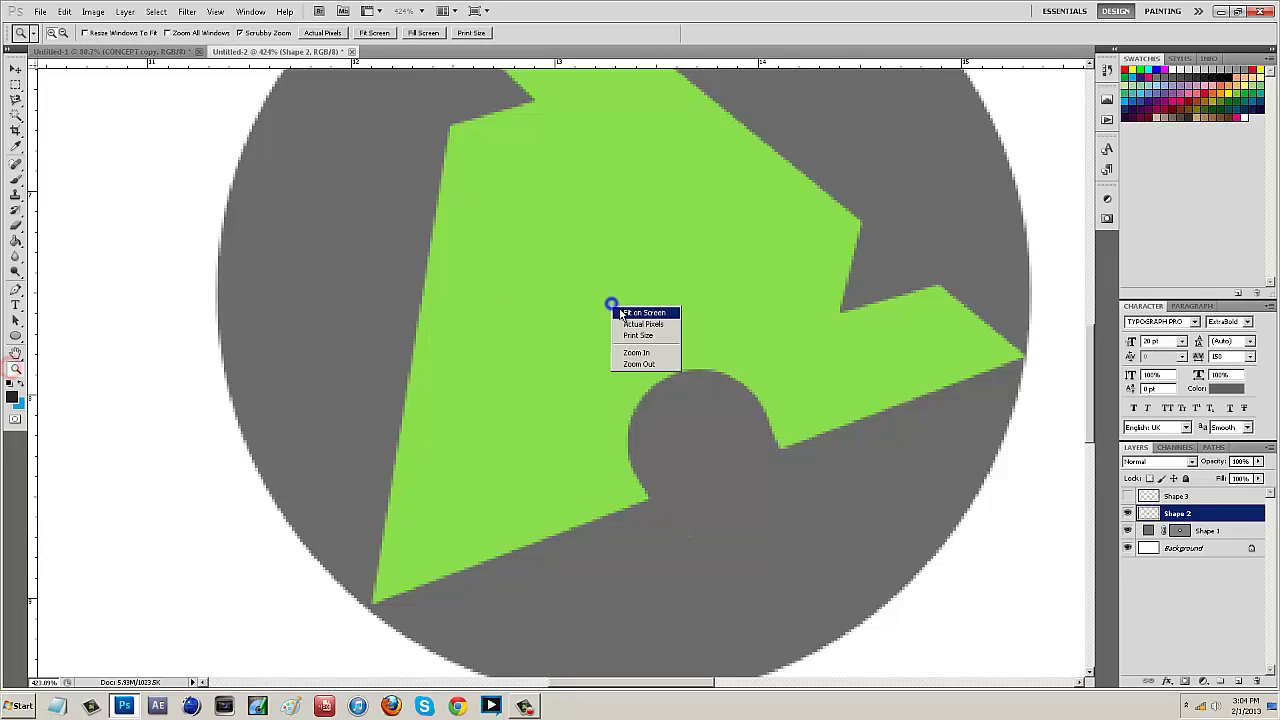
left_click(637, 312)
left_click_drag(543, 334, 598, 331)
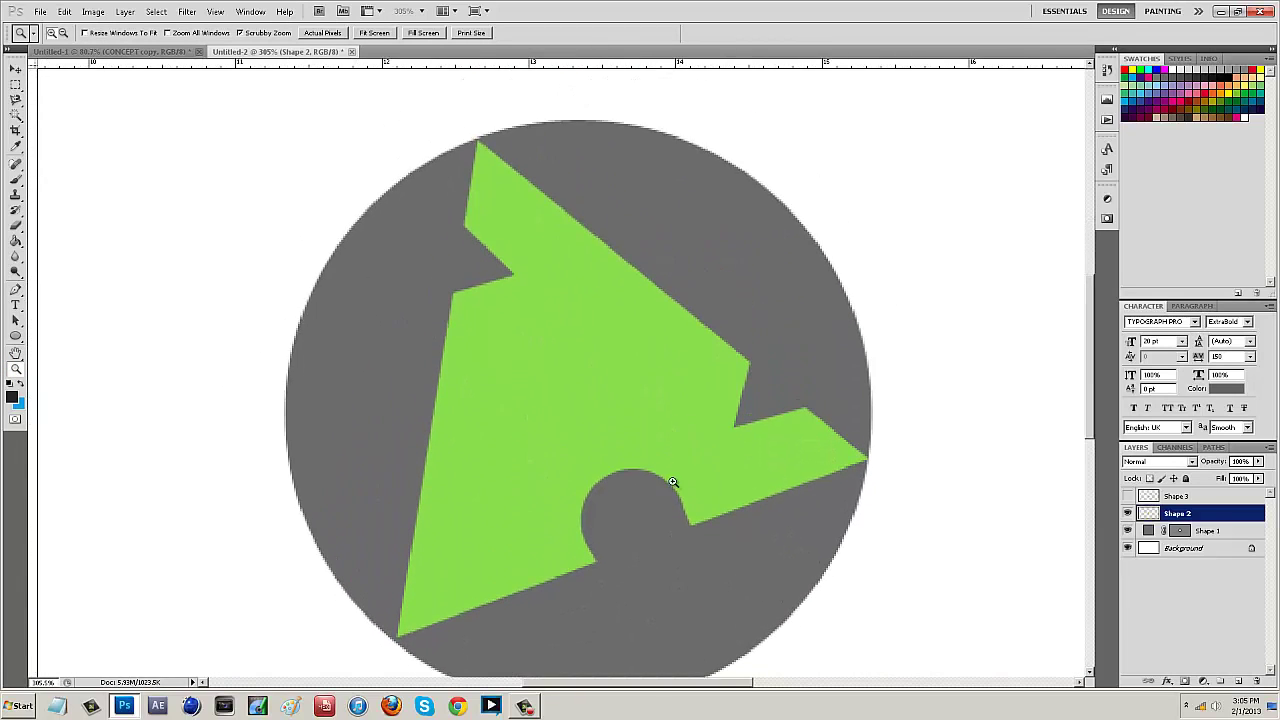
right_click(643, 429)
left_click(665, 435)
left_click_drag(531, 363, 615, 350)
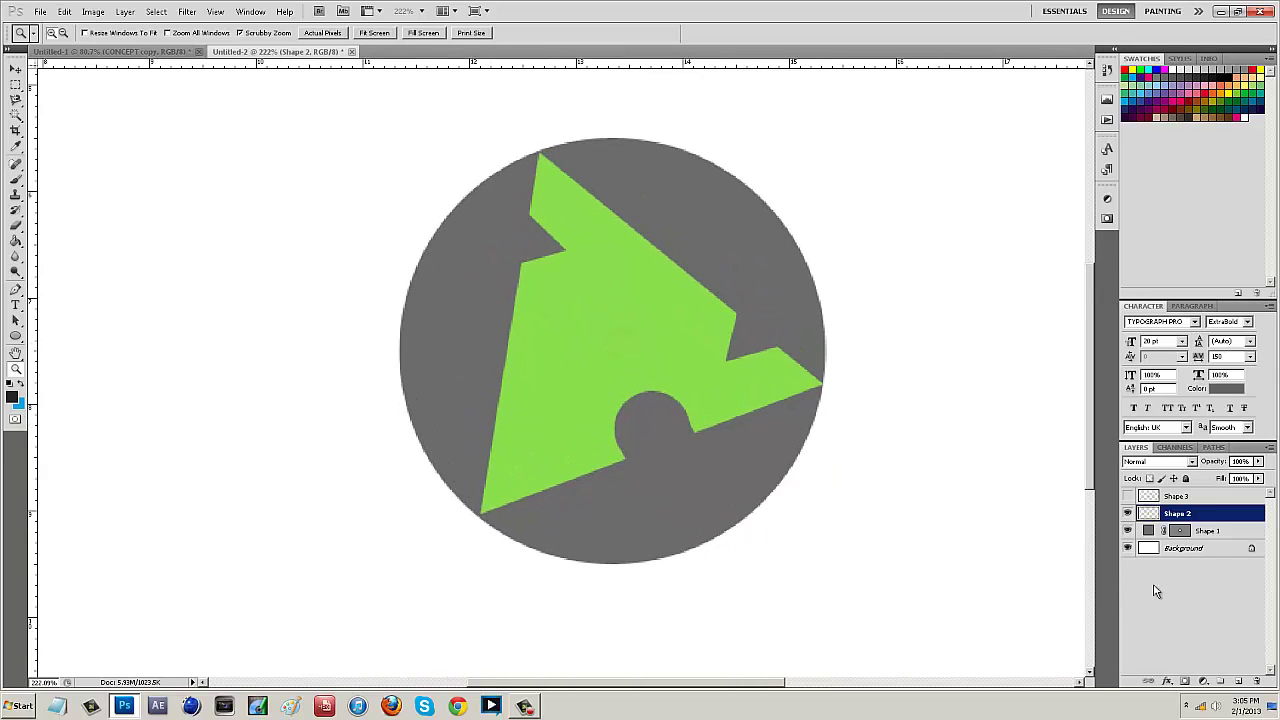
- Apply an Inner Shadow to the green shape with a distance of 1 px and a size of 10 px
right_click(1203, 519)
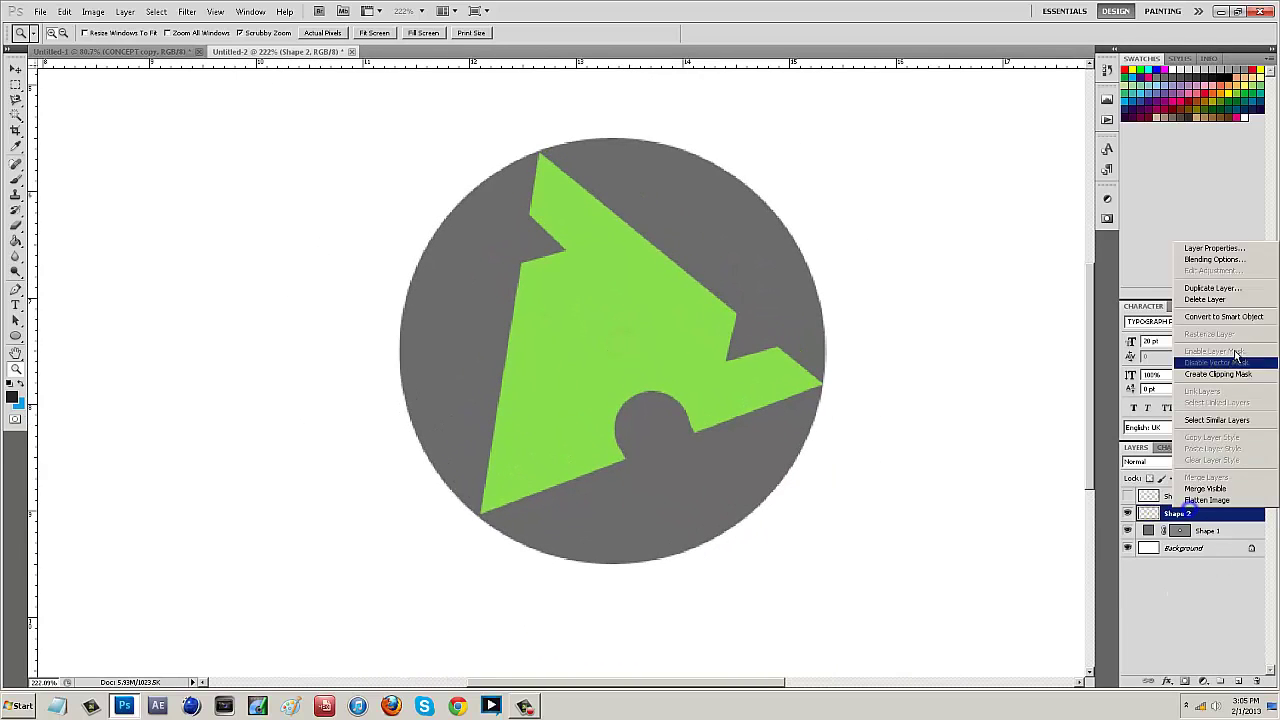
left_click(1216, 260)
left_click(676, 478)
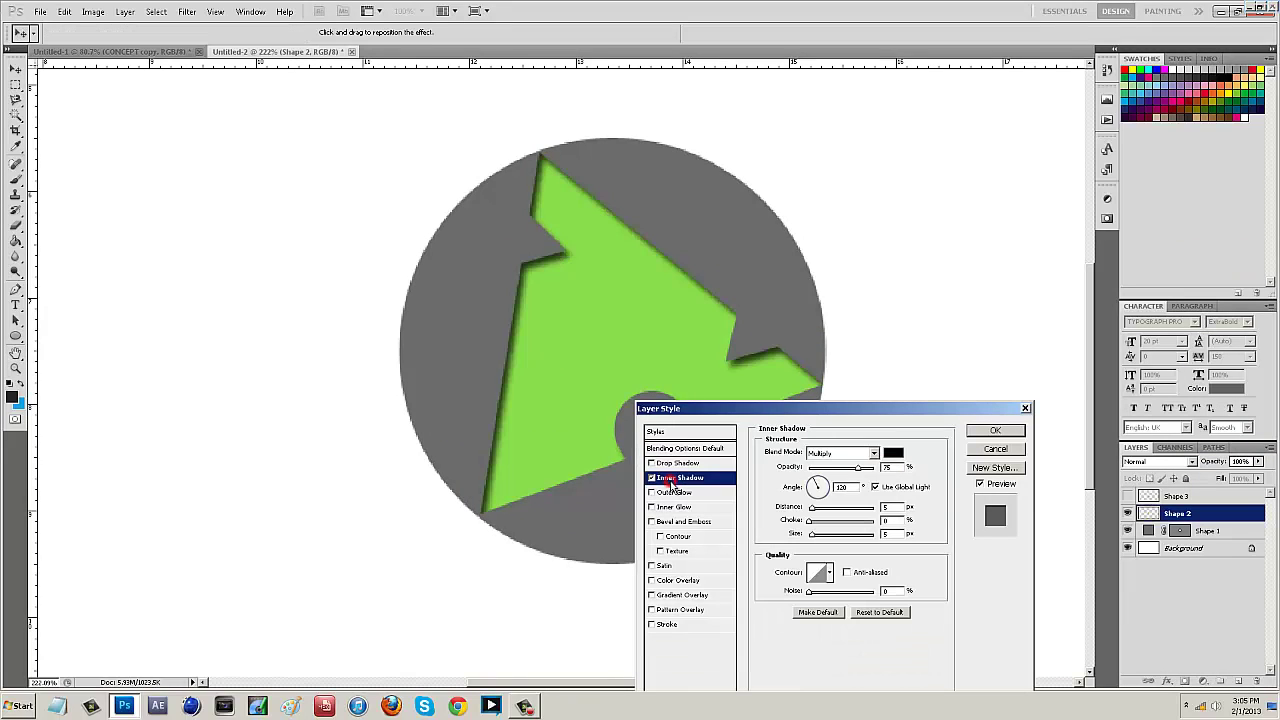
type("1")
double_click(898, 534)
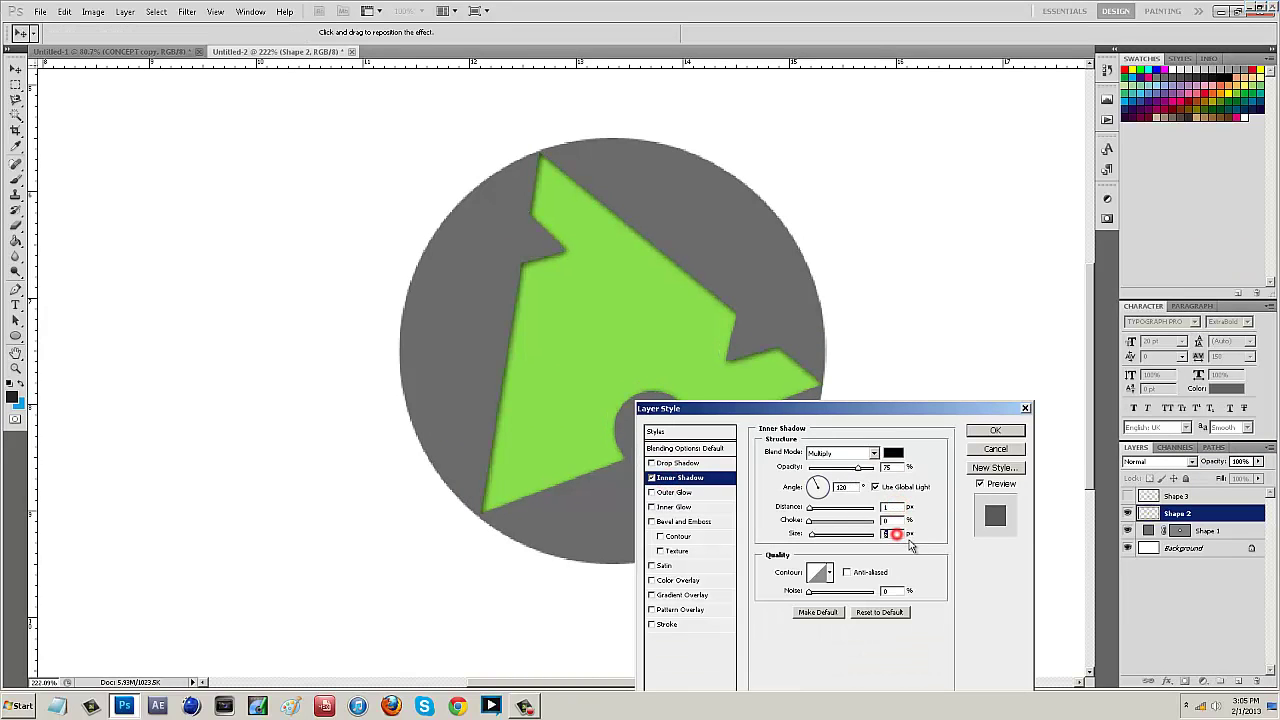
type("3")
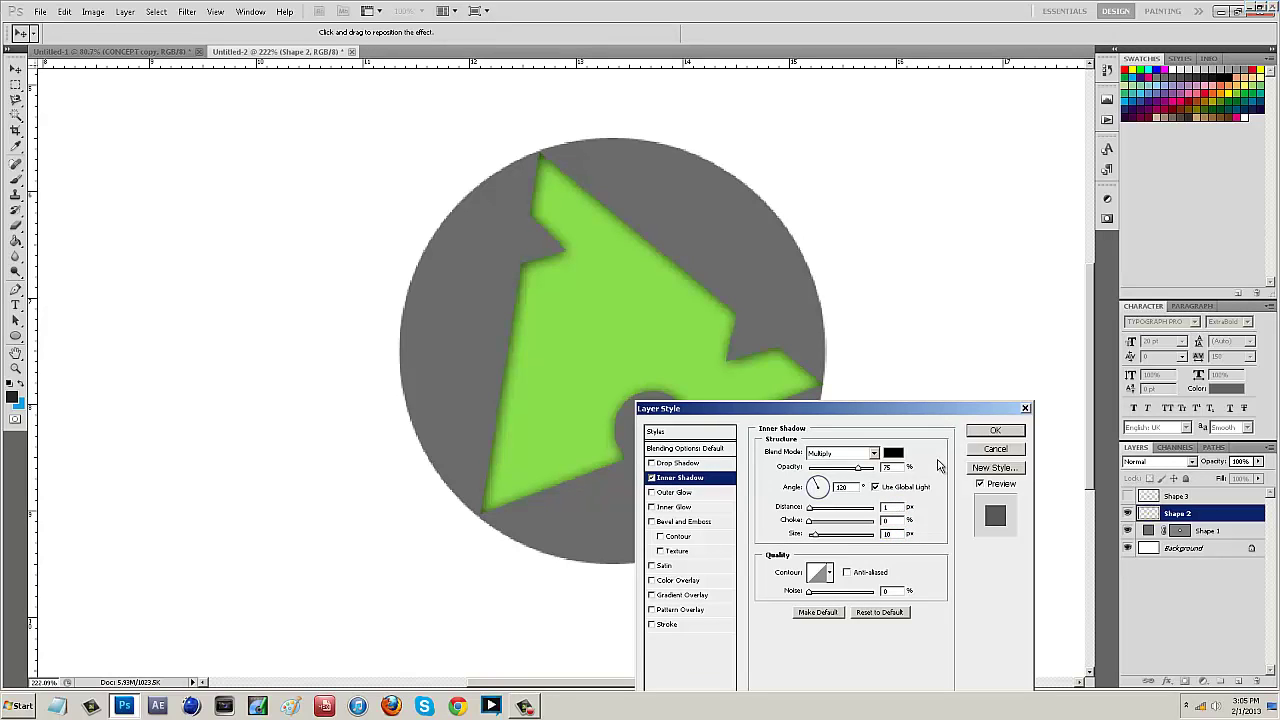
left_click(970, 428)
- Collapse the green shape's effects list and open the blending options of the grey circle's layer
right_click(222, 358)
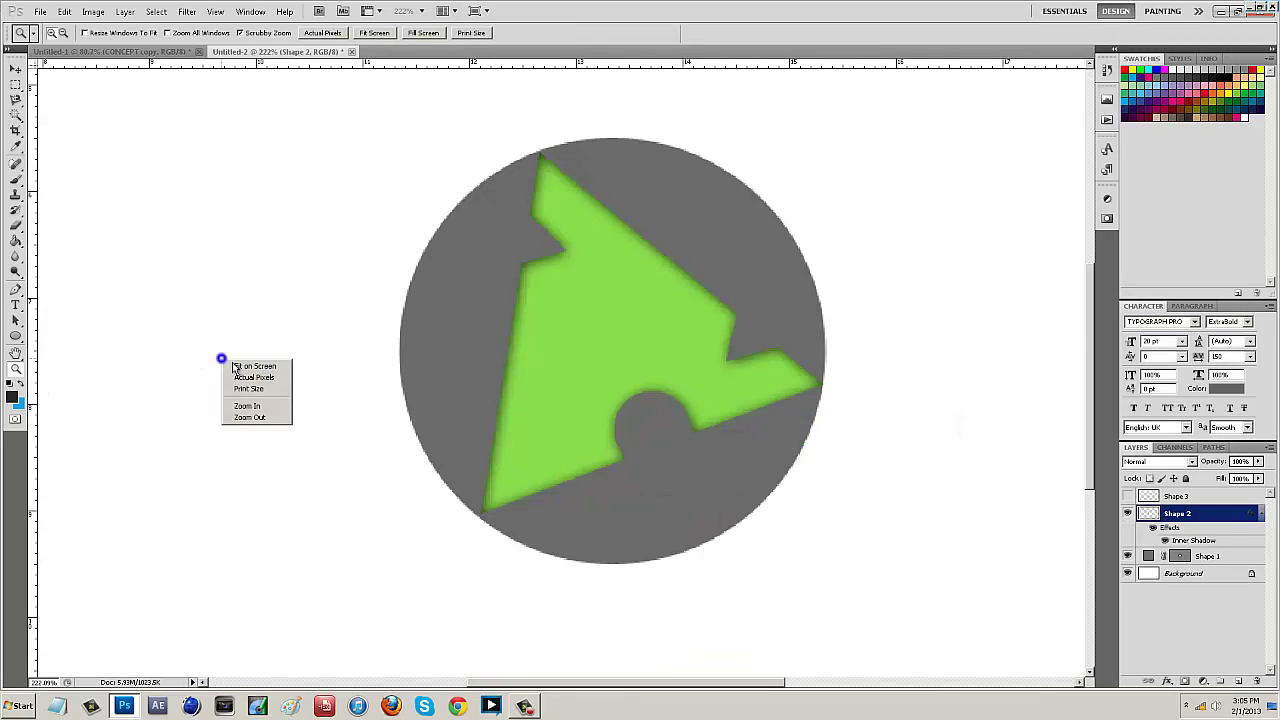
left_click(242, 366)
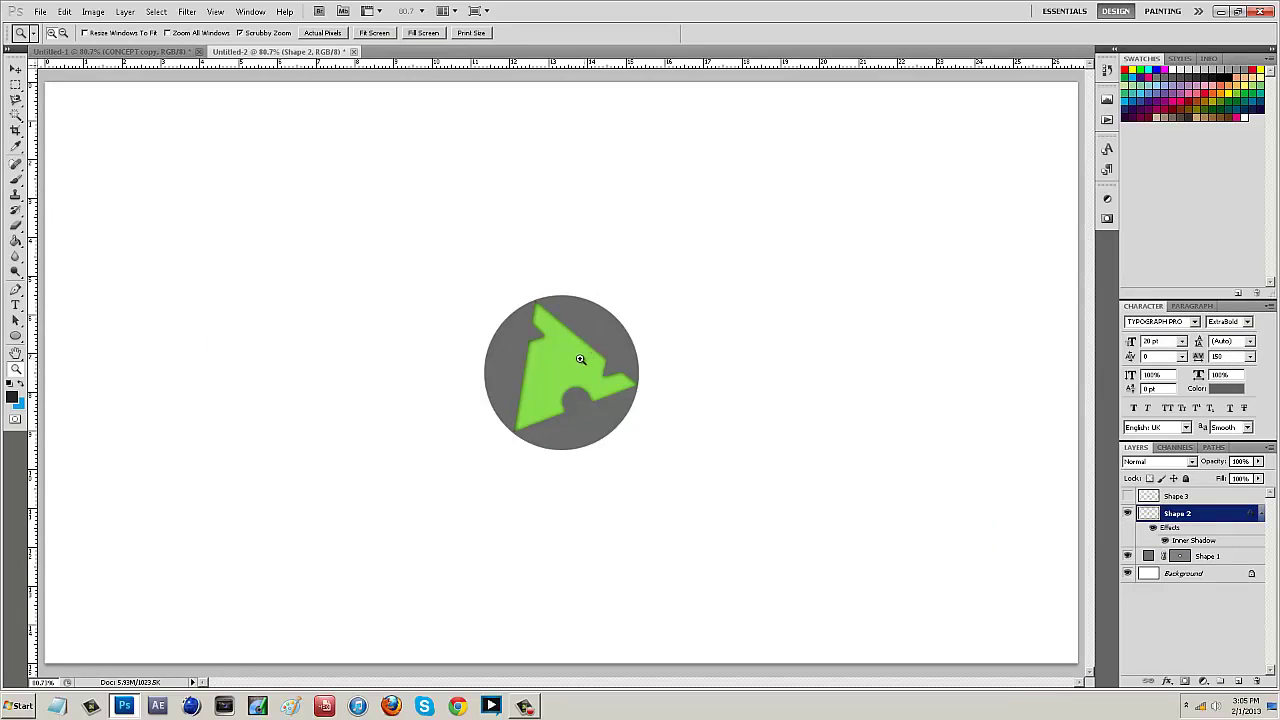
left_click(556, 362)
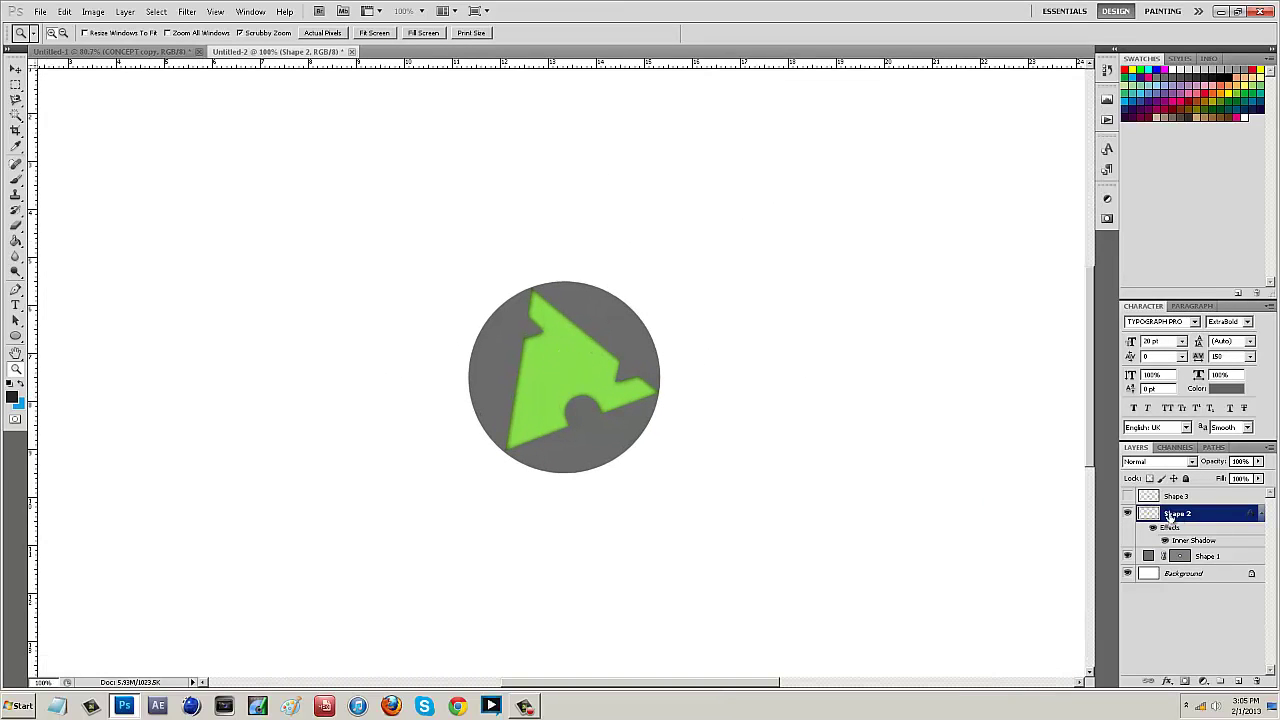
left_click(1261, 514)
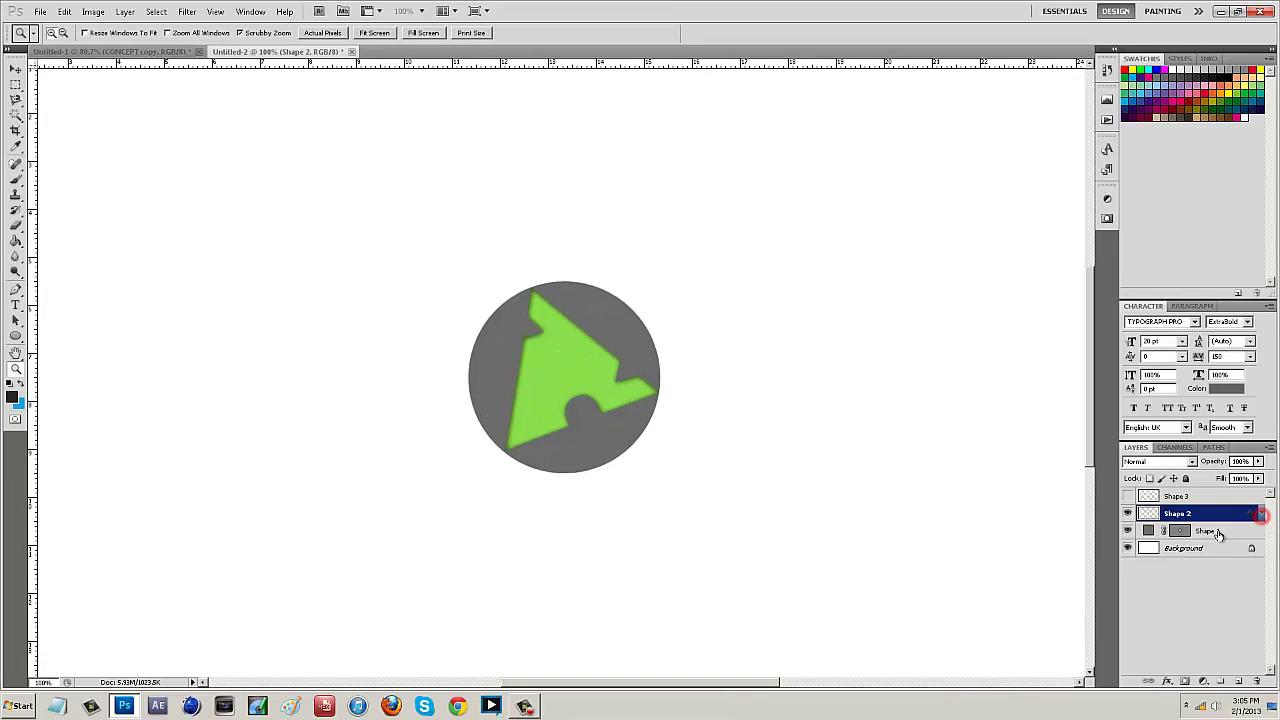
left_click(1219, 531)
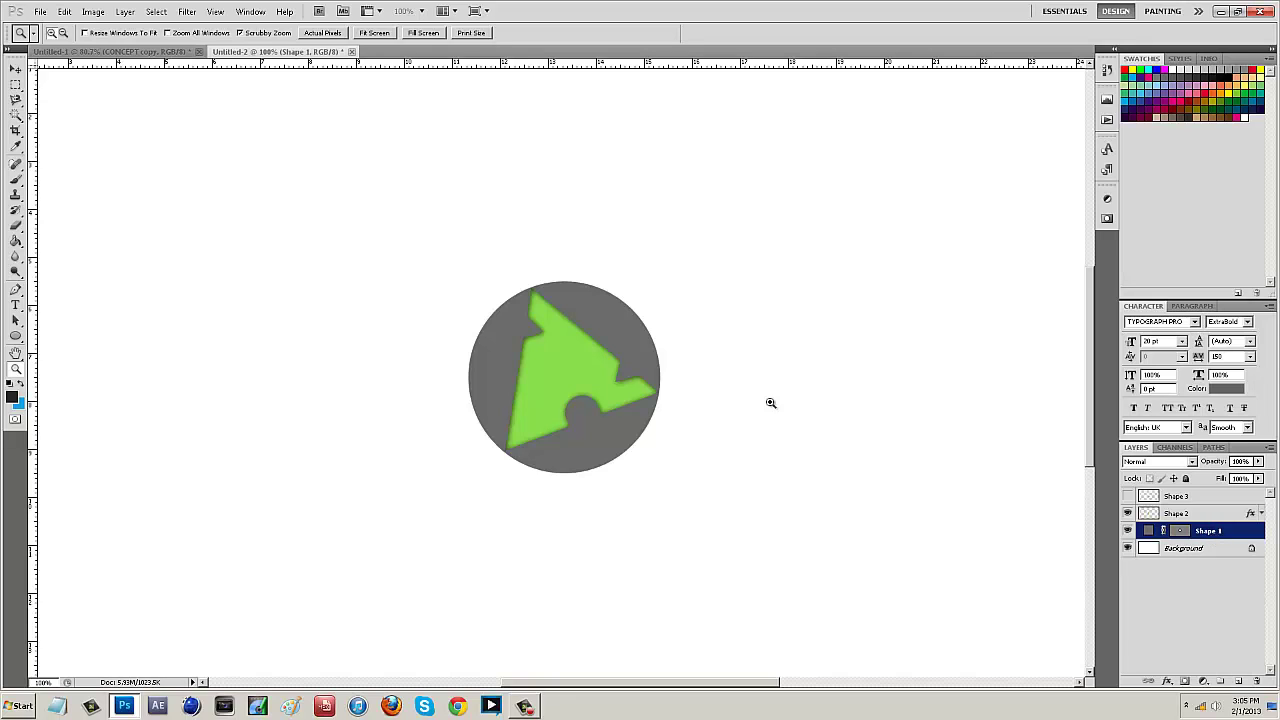
right_click(1217, 537)
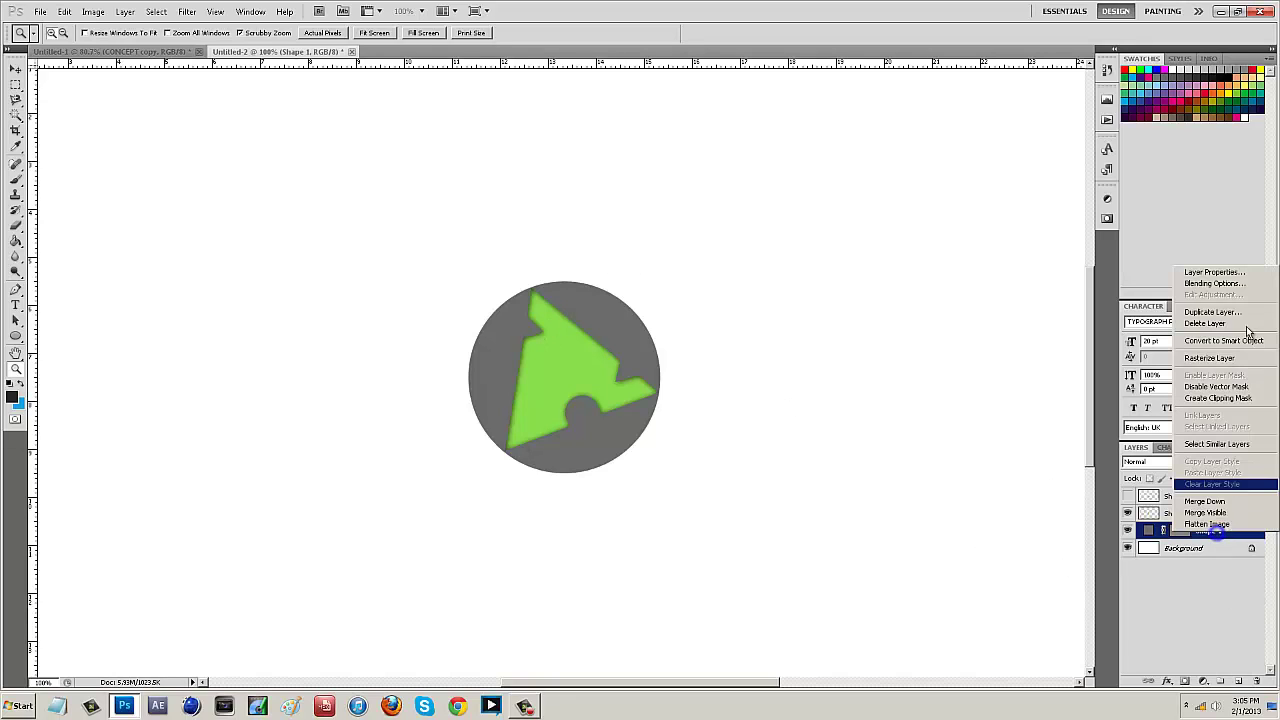
left_click(1238, 290)
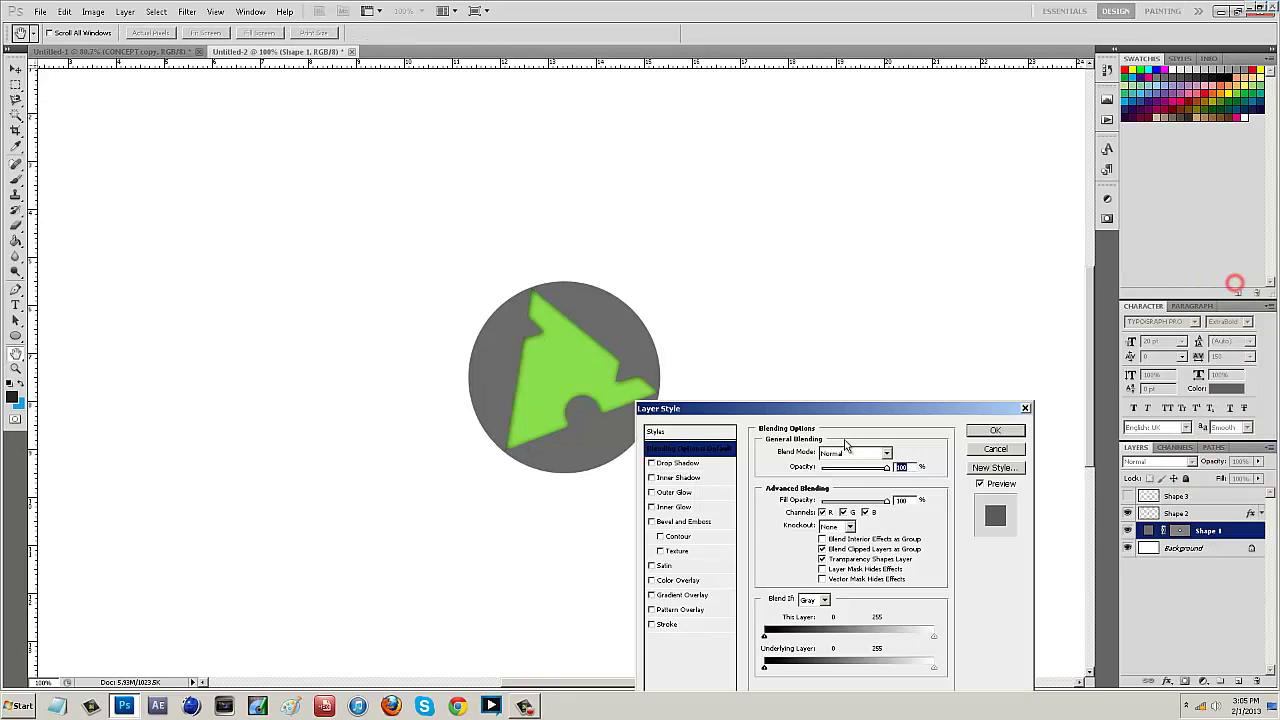
- Try an Inner Shadow on the grey circle with a distance of 1 px and a size of 15 px
left_click(674, 480)
double_click(887, 507)
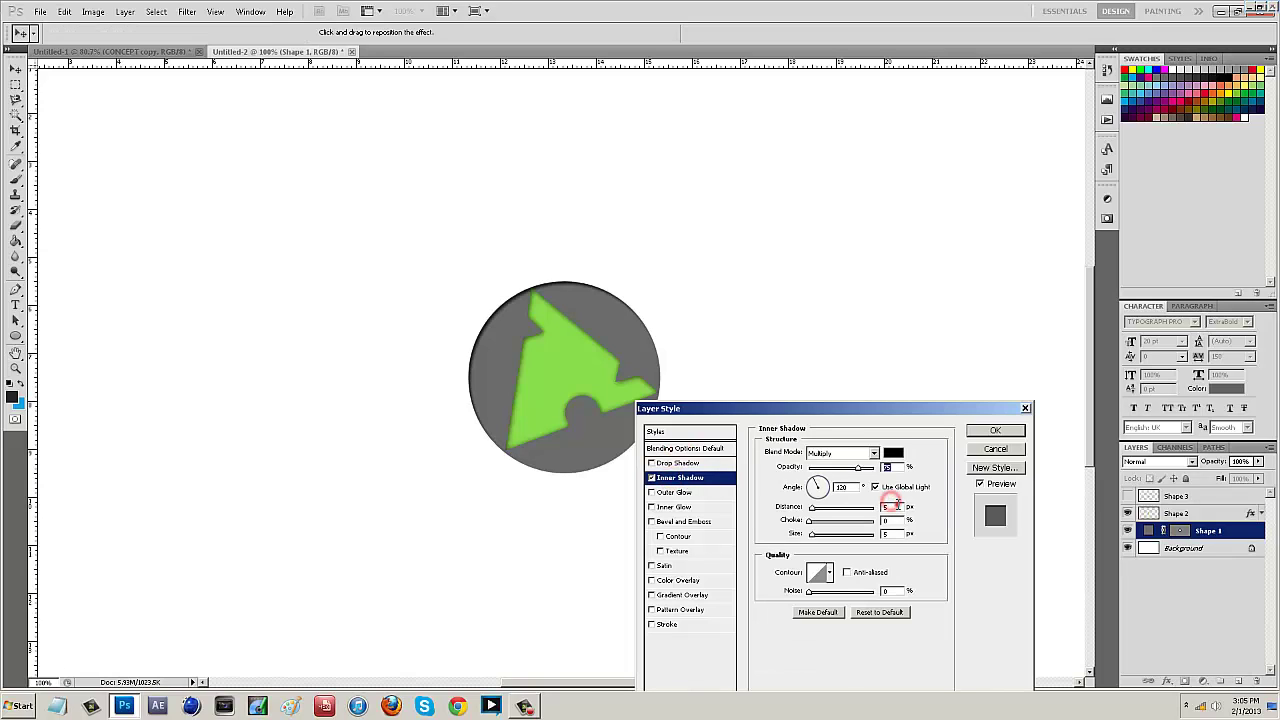
type("1")
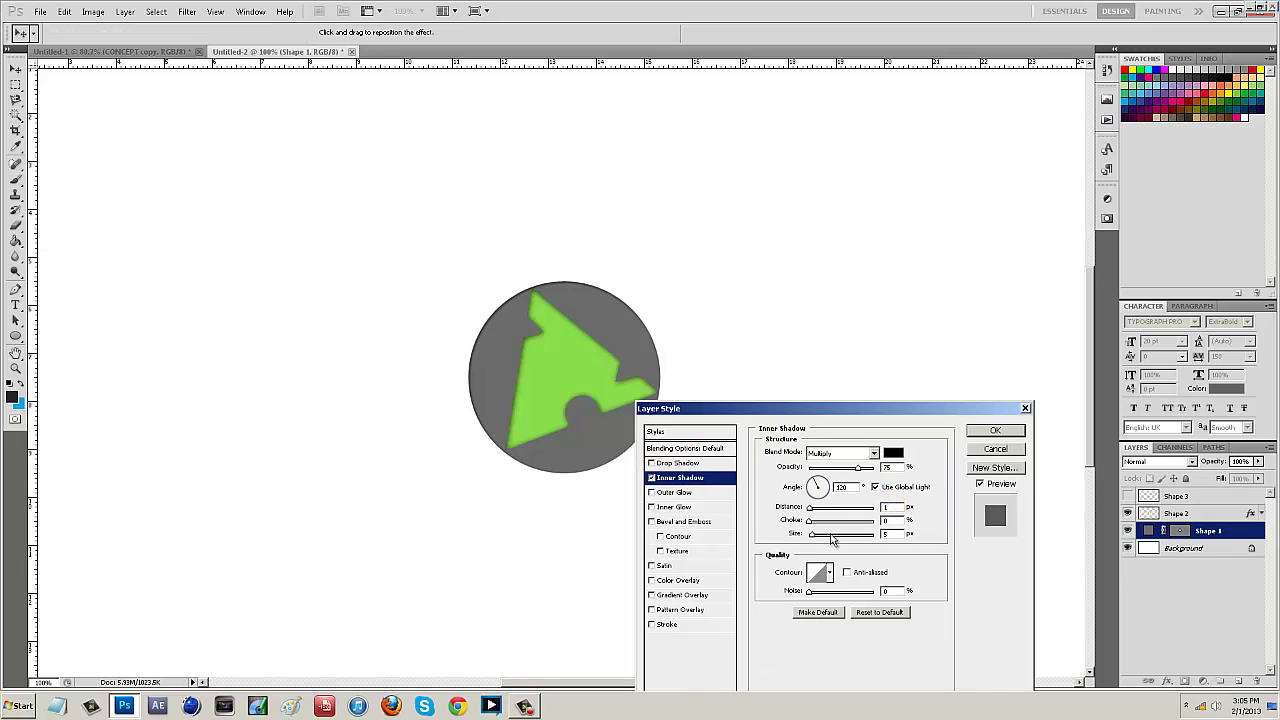
double_click(888, 533)
type("15")
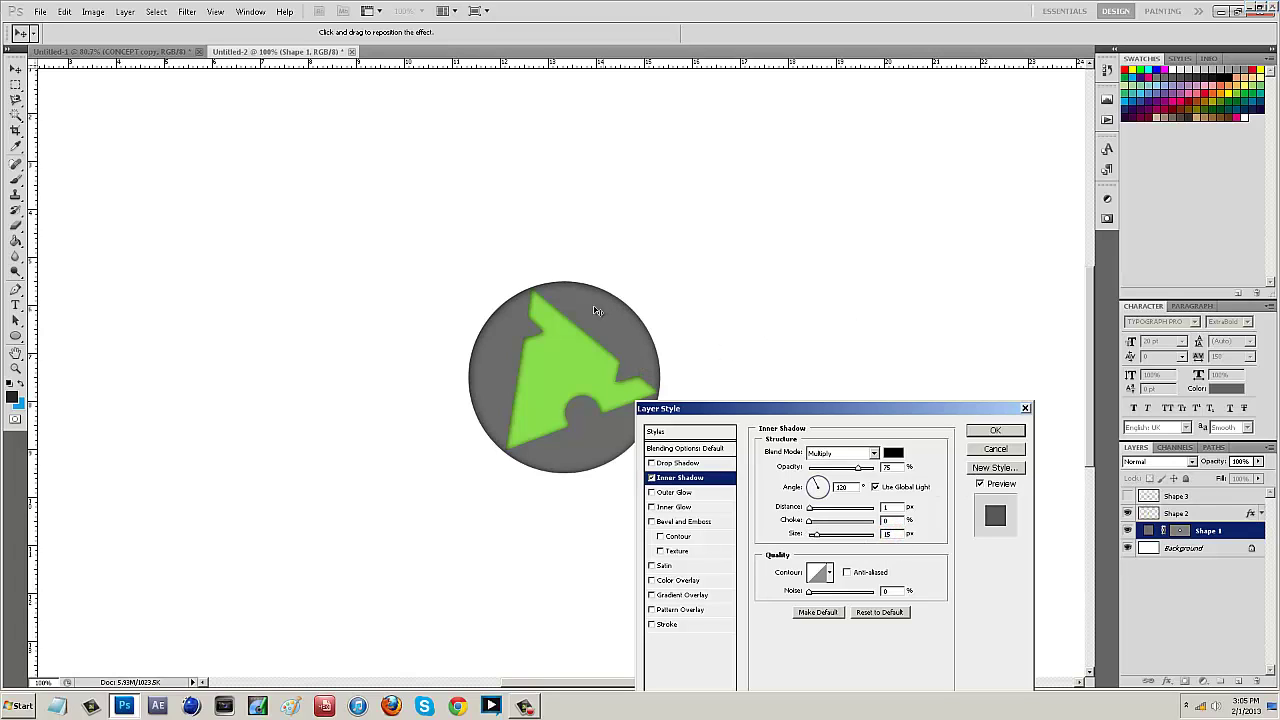
- Give the grey circle a Drop Shadow instead of the inner shadow, with a distance of 1 px and a size of 15 px
left_click(672, 463)
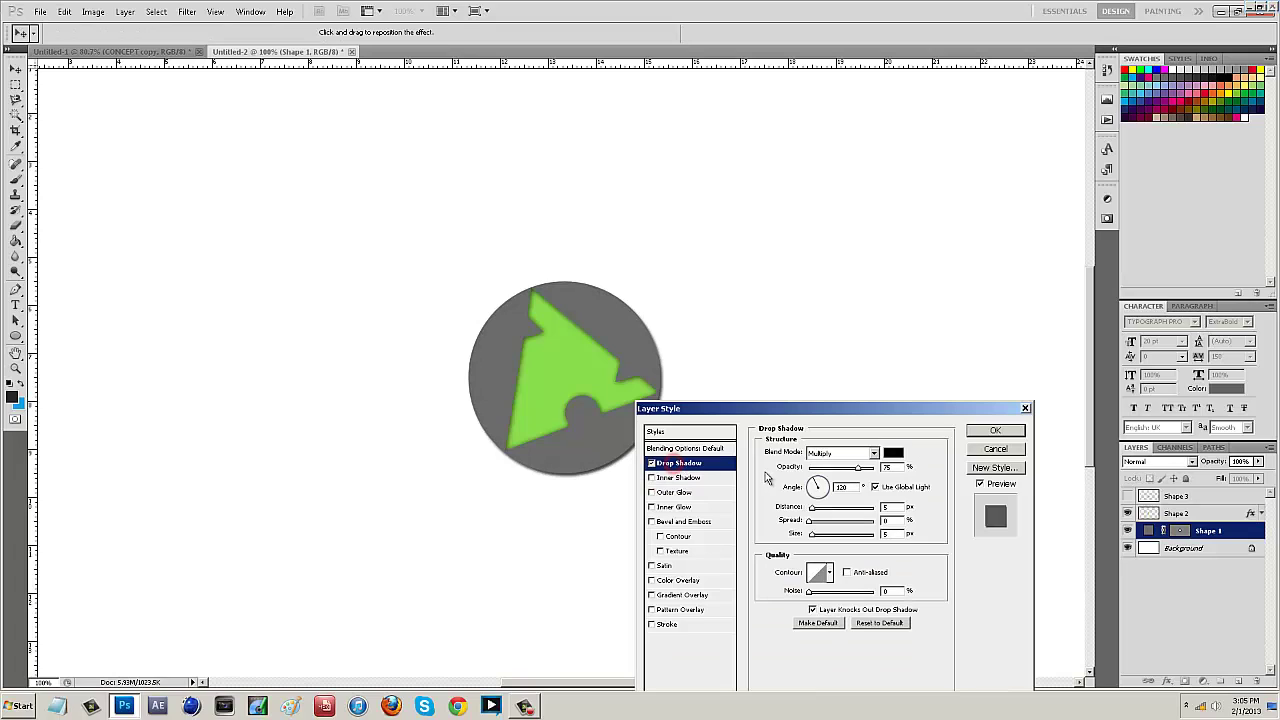
double_click(887, 507)
type("1")
double_click(887, 534)
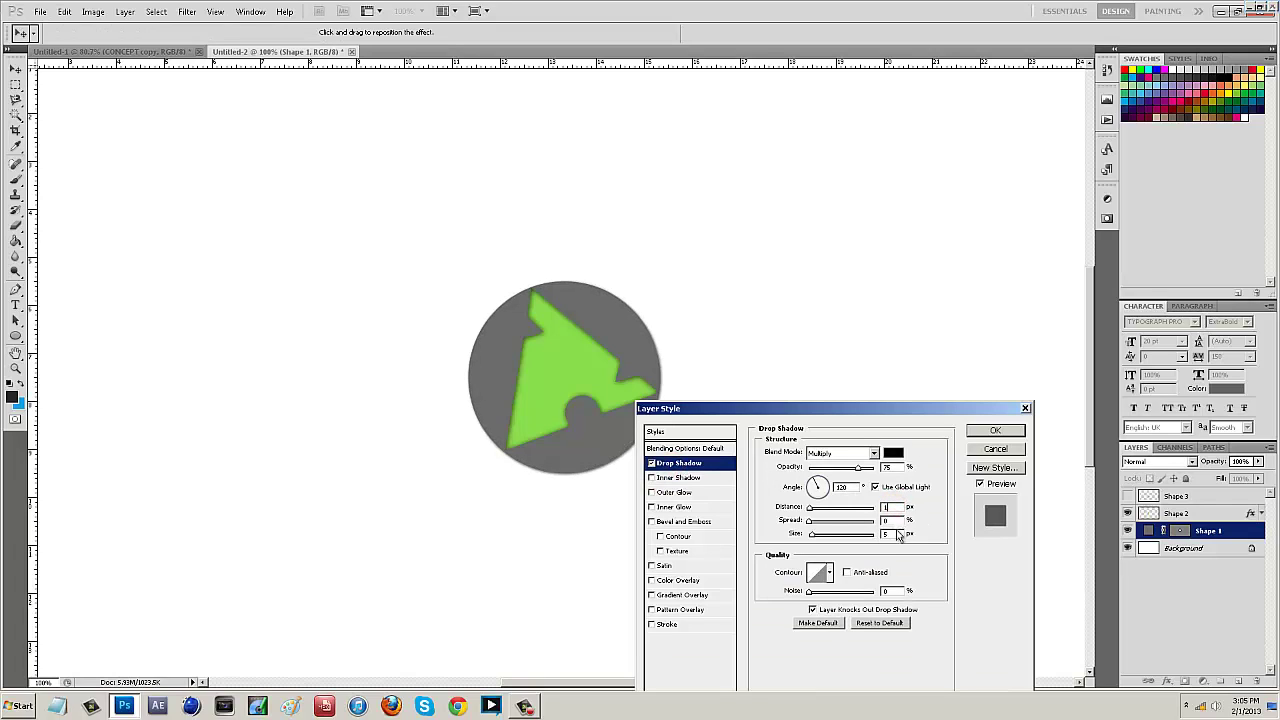
type("15")
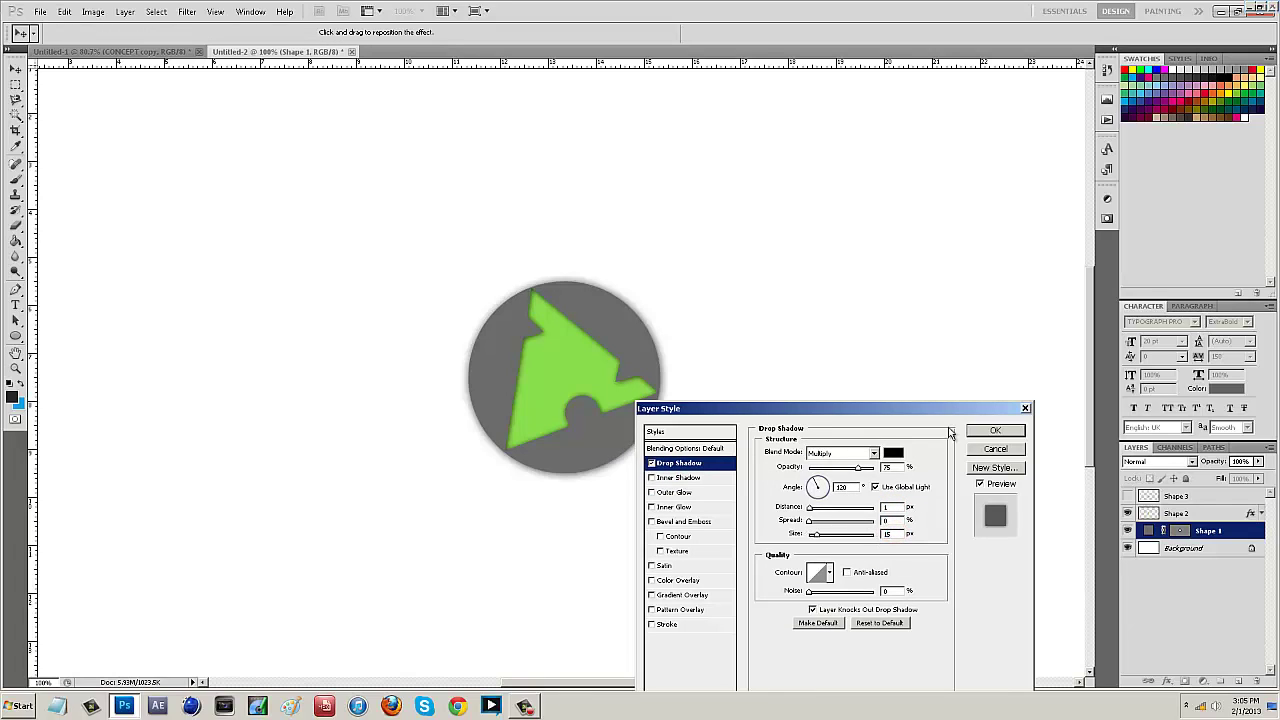
left_click(995, 430)
key("z")
right_click(442, 404)
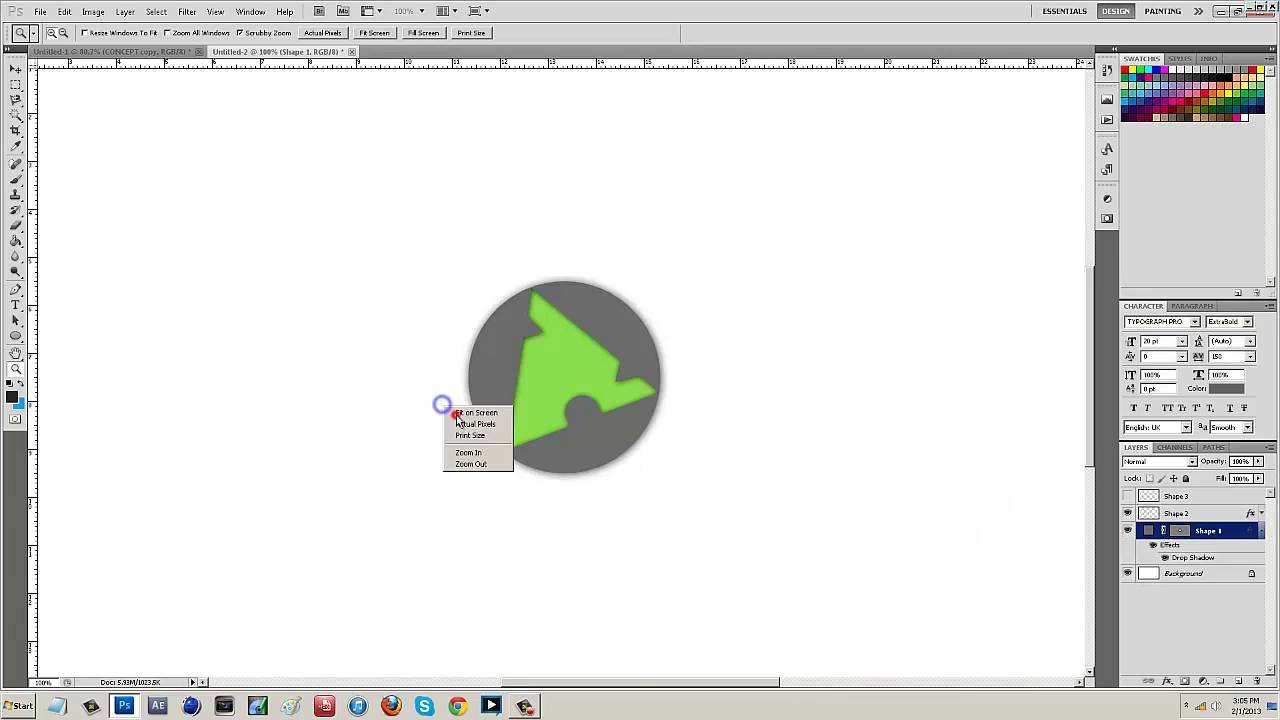
left_click(456, 412)
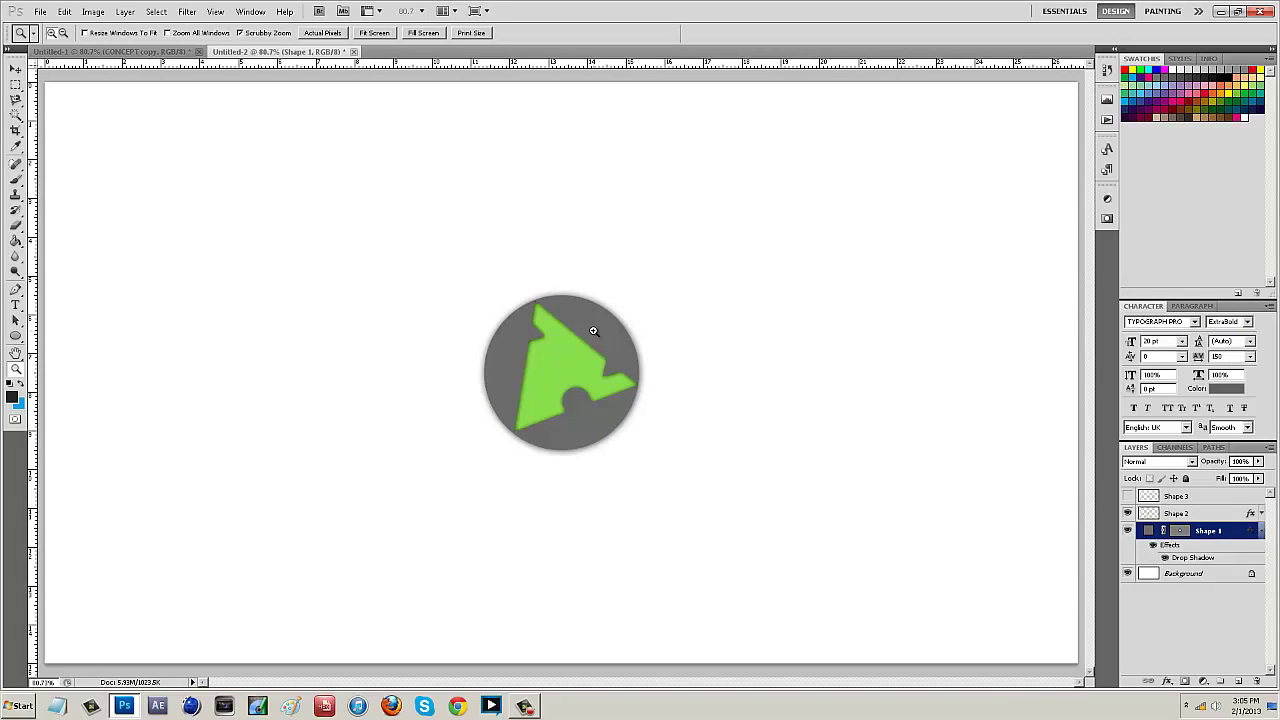
- Turn off the grey circle's layer effects and collapse its effects list
left_click(1155, 545)
left_click(1155, 545)
left_click(1155, 545)
left_click(1155, 545)
left_click(1155, 545)
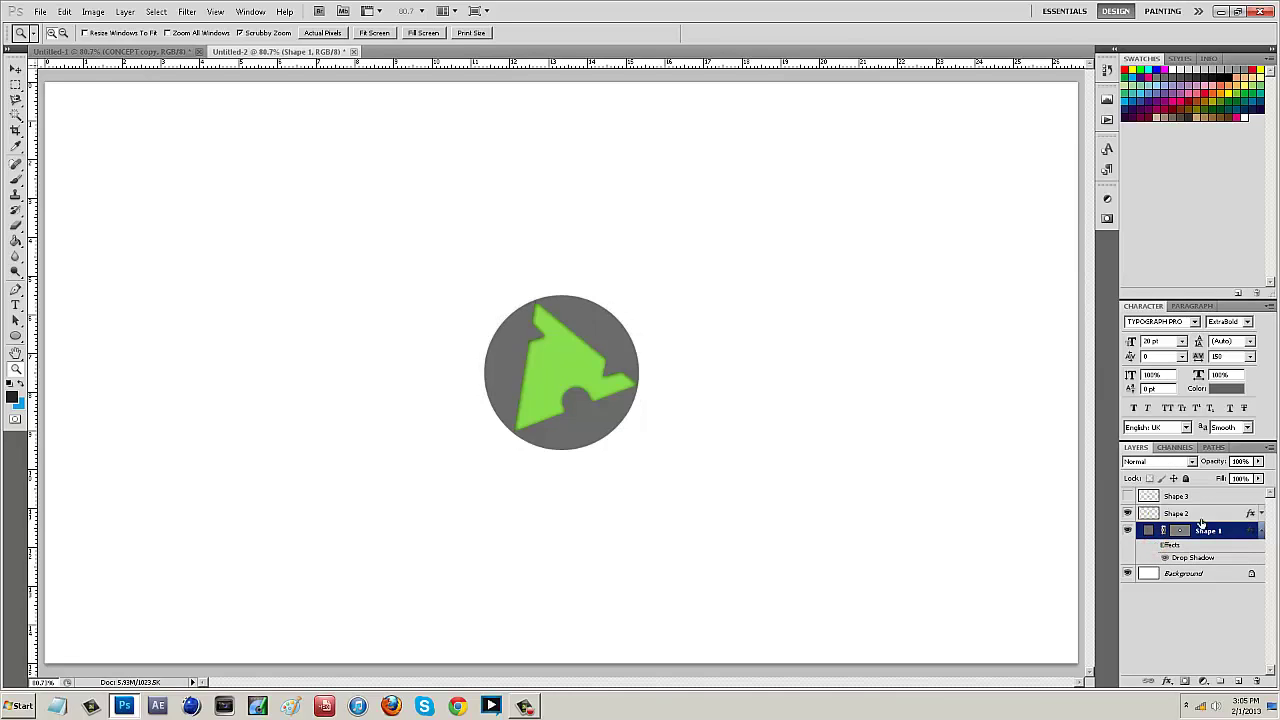
left_click(1259, 531)
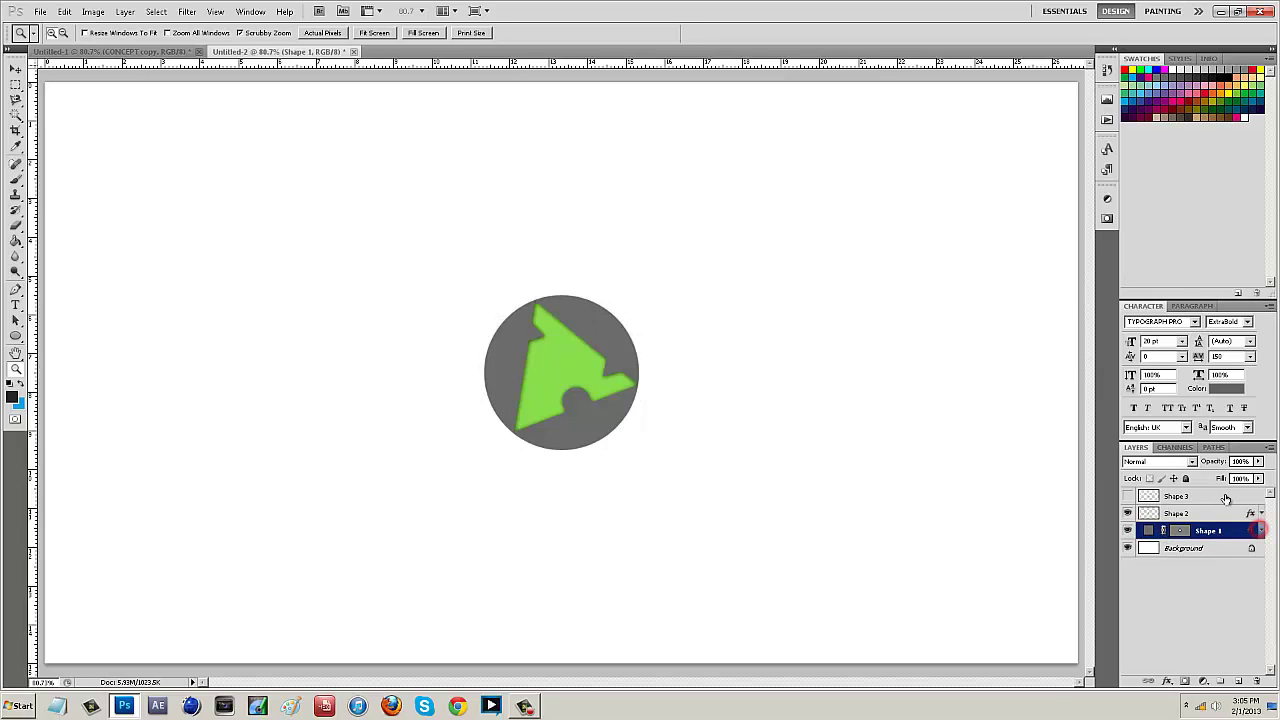
- Examine the logo's edges and the green shape's inner shading up close and at full-canvas view
left_click(579, 335)
right_click(617, 343)
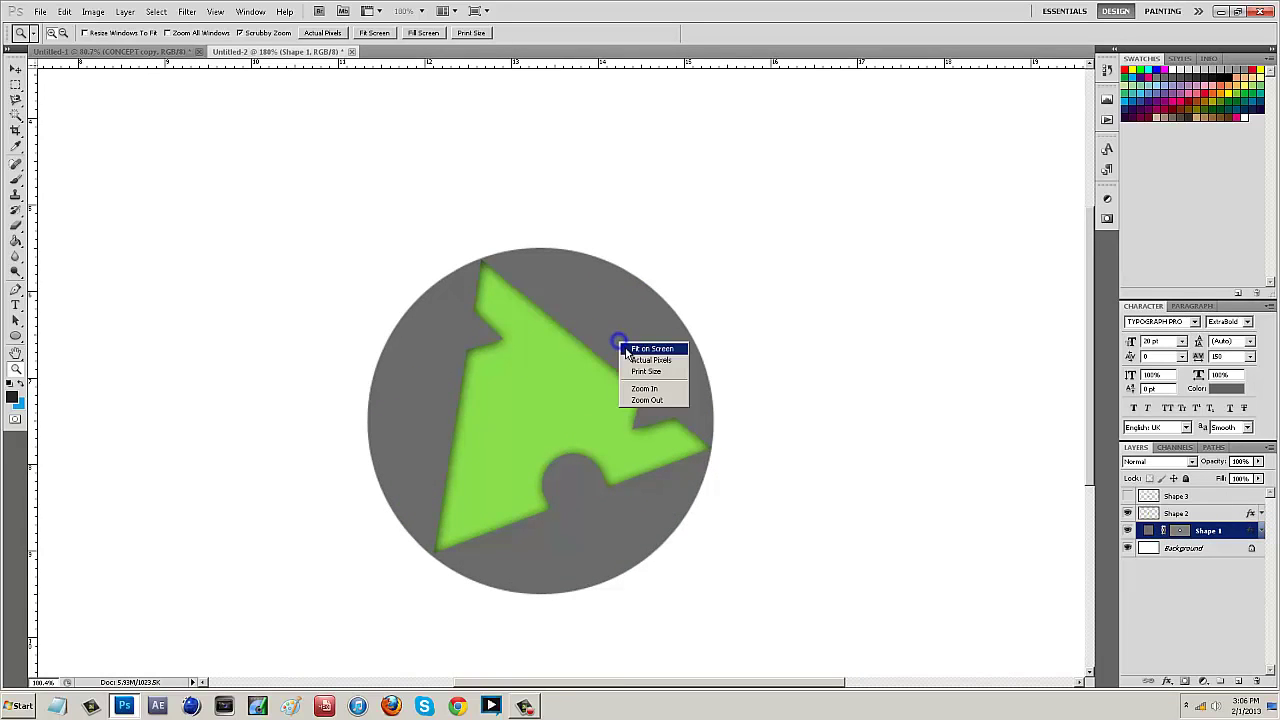
left_click(626, 349)
left_click(510, 365)
right_click(766, 374)
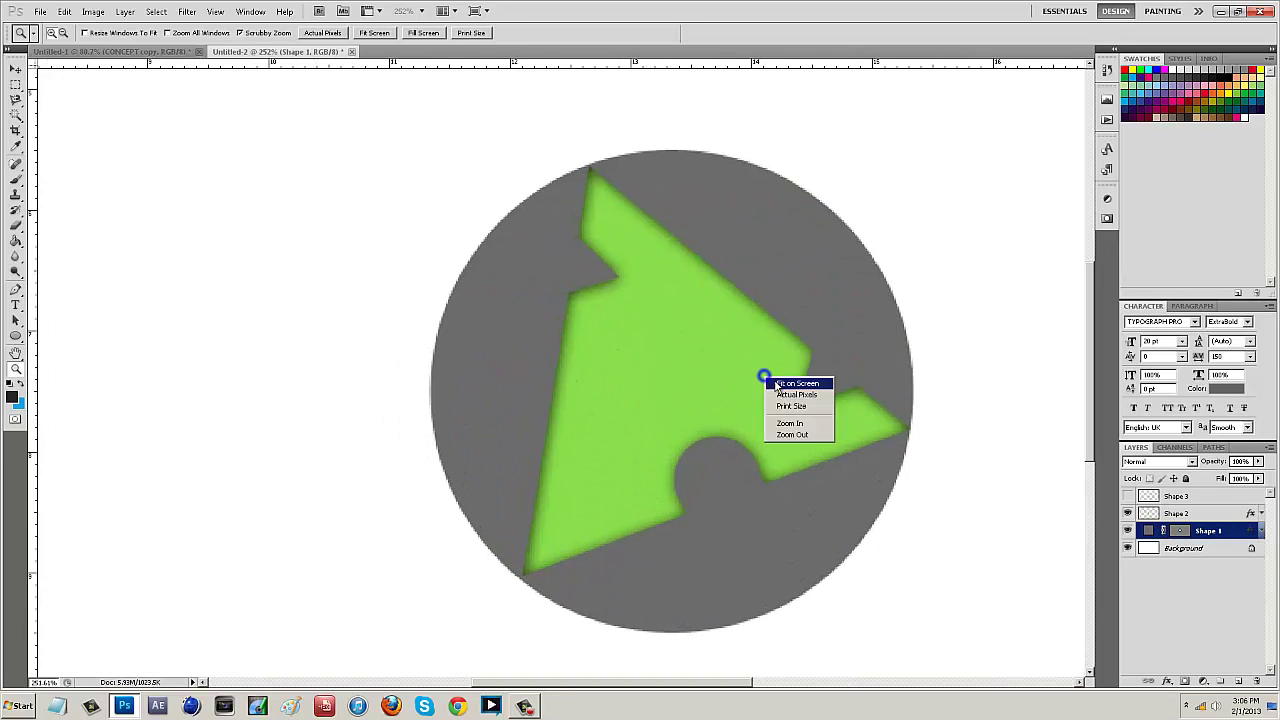
left_click(774, 379)
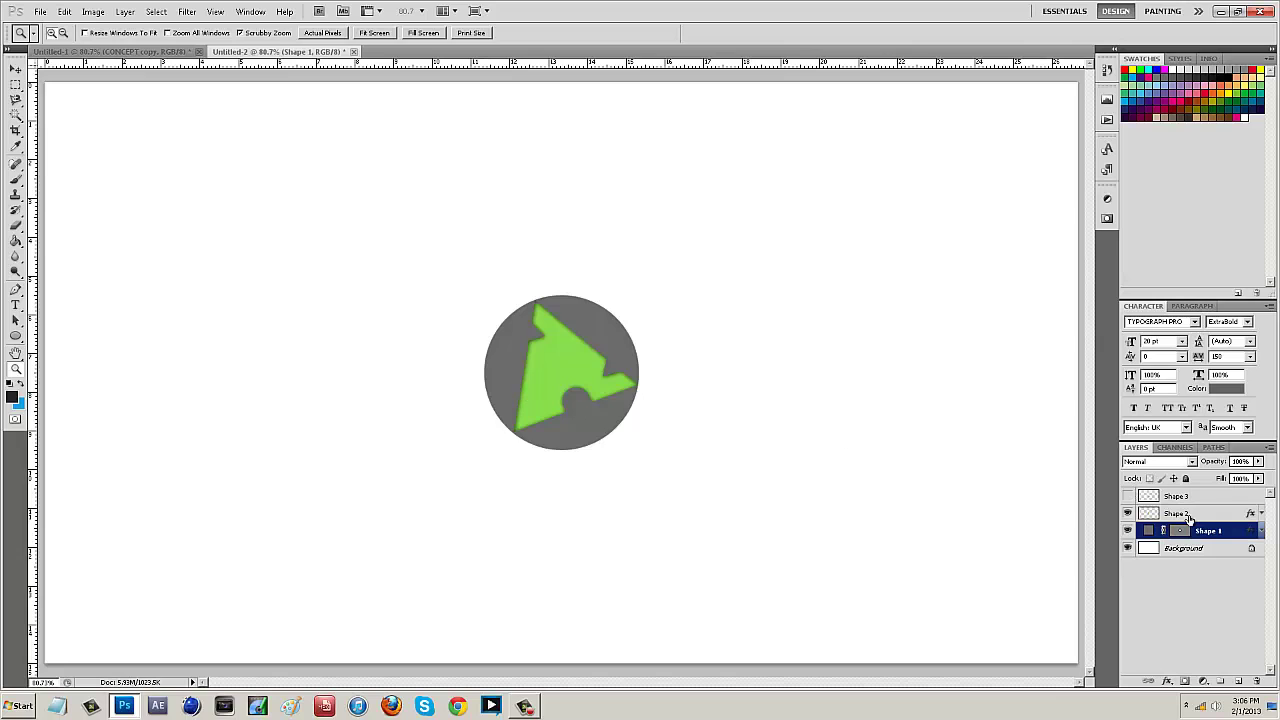
left_click_drag(565, 350, 564, 305)
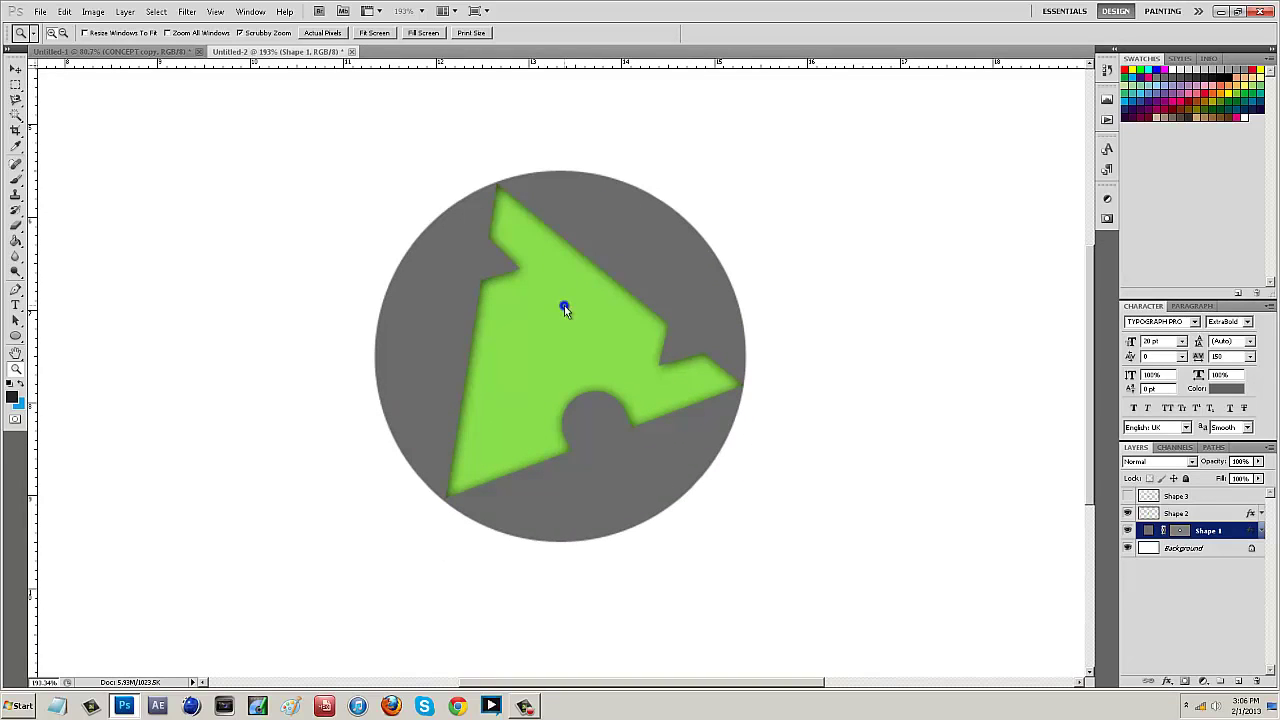
right_click(564, 305)
left_click(575, 311)
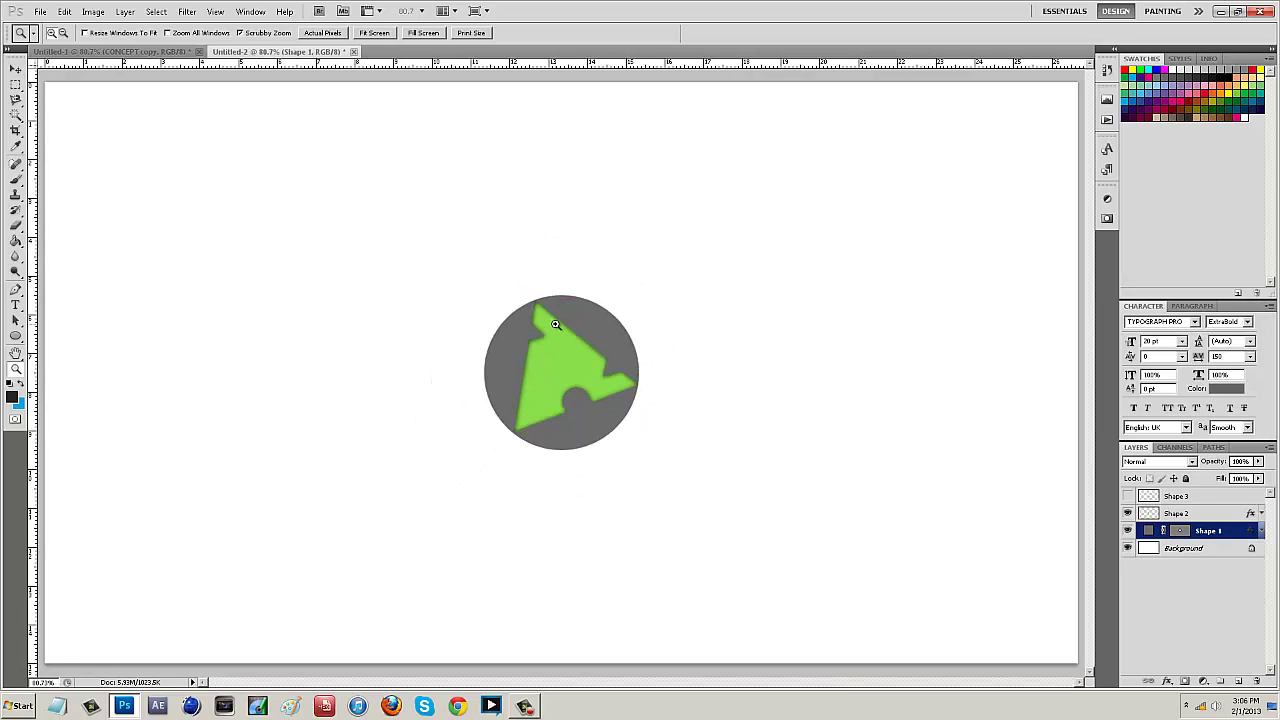
- Add the text POSHDESIGNS below the circle in 20 pt TYPOGRAPH PRO ExtraBold
left_click_drag(555, 324, 586, 360)
right_click(571, 333)
left_click(597, 342)
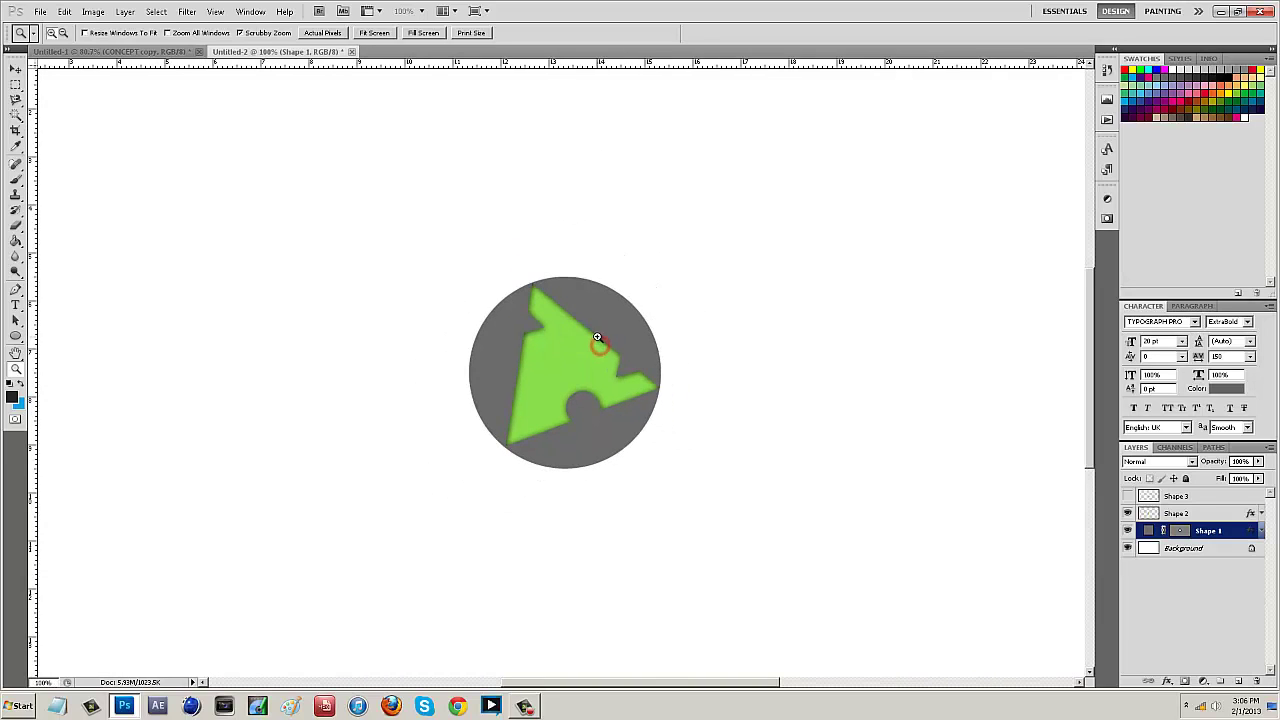
left_click(15, 305)
left_click(548, 516)
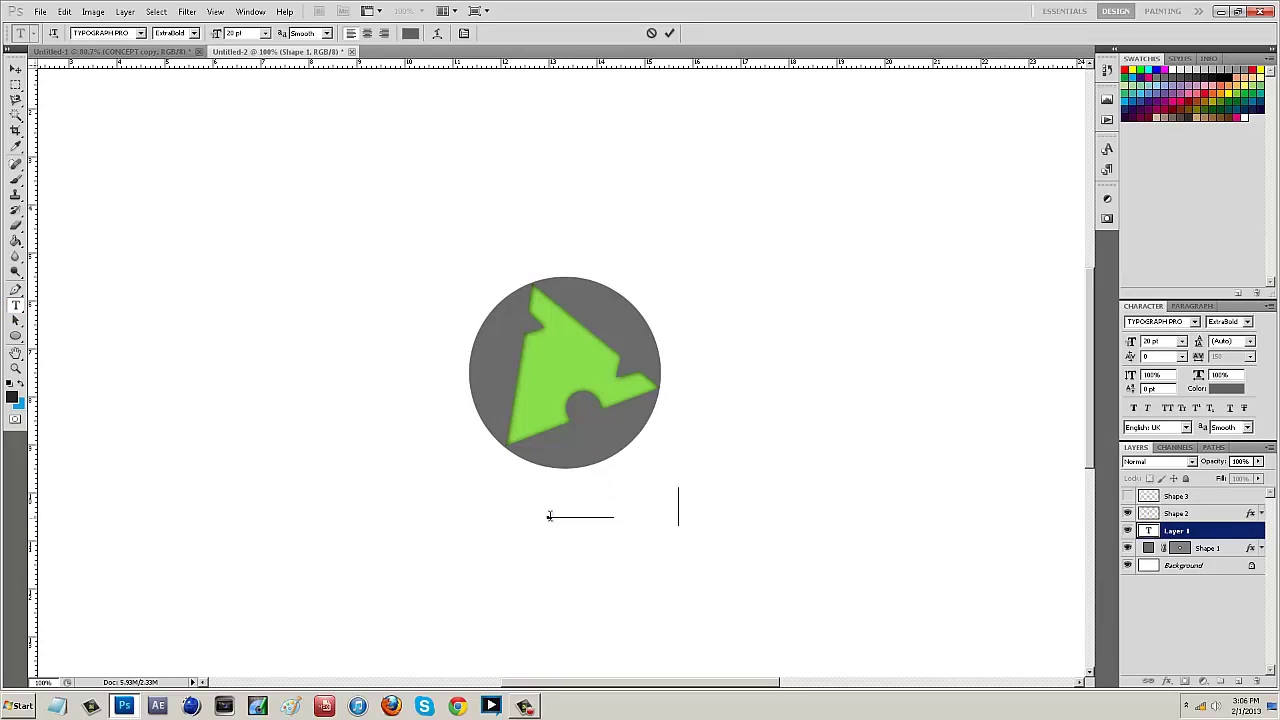
type("POSHDESIGNS")
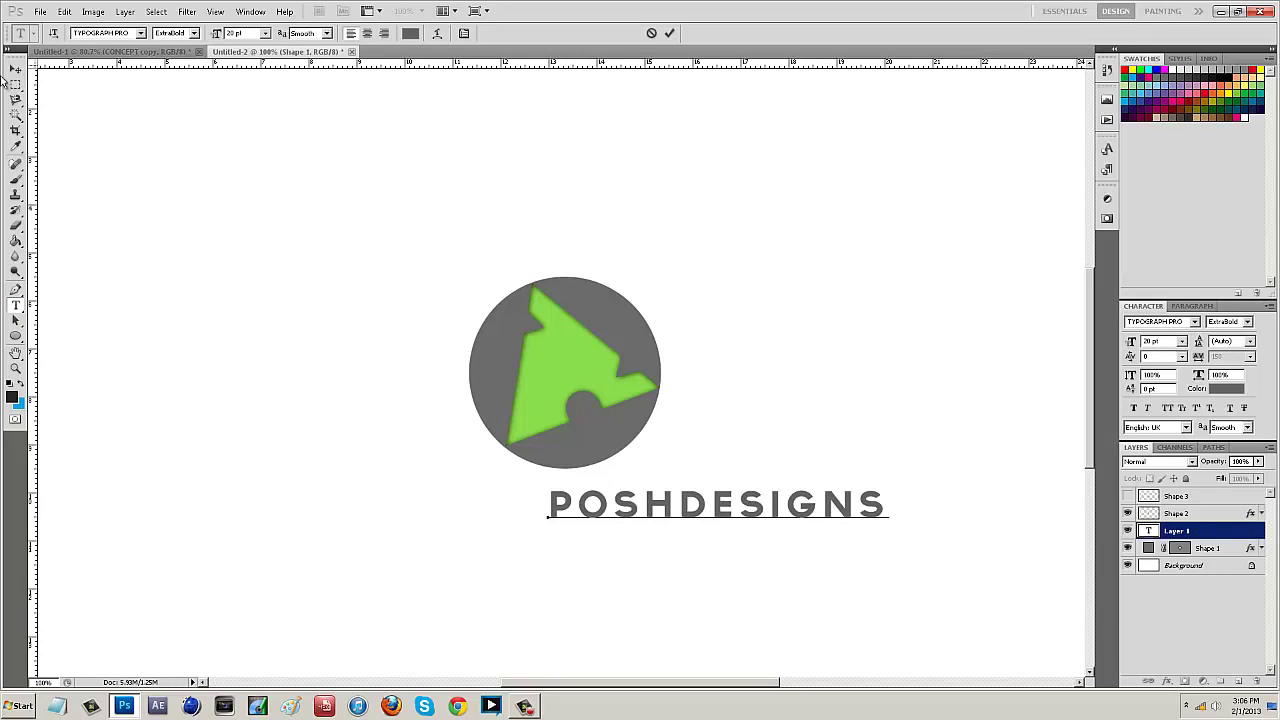
- Recolour the whole POSHDESIGNS text to the circle's grey, 6b6b6b
key("ctrl+a")
left_click(1213, 388)
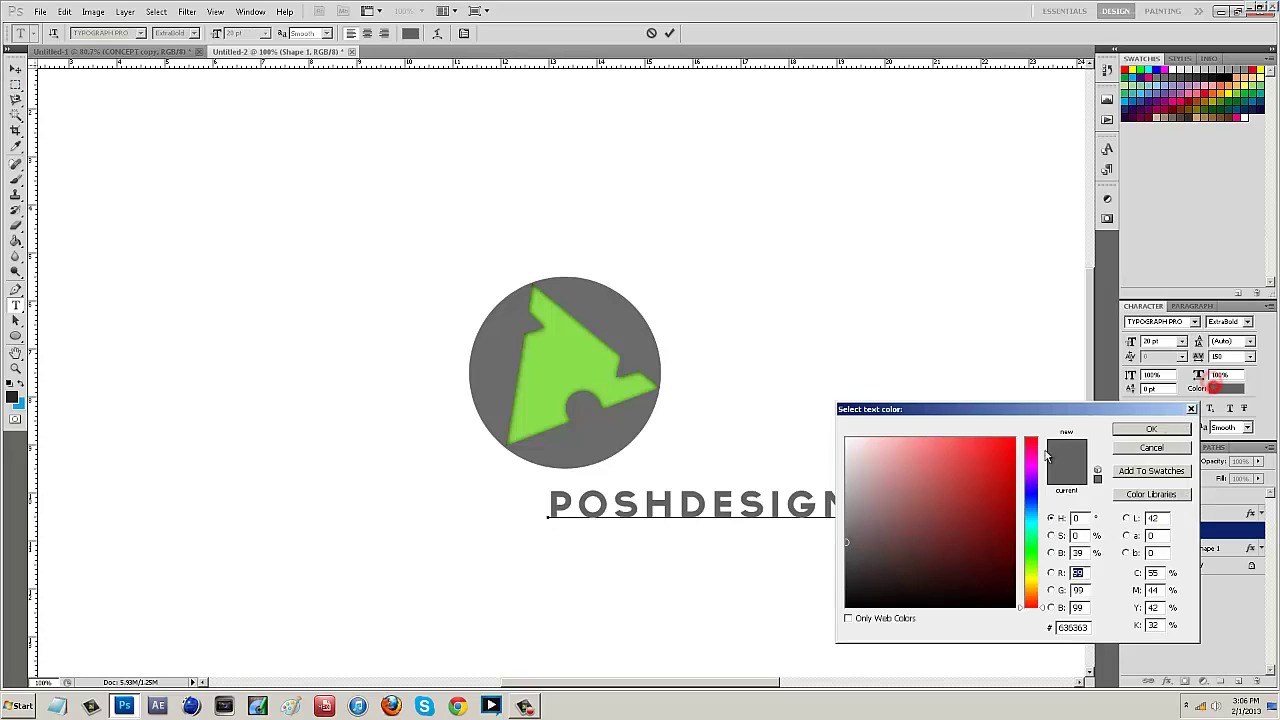
left_click(871, 529)
left_click(853, 505)
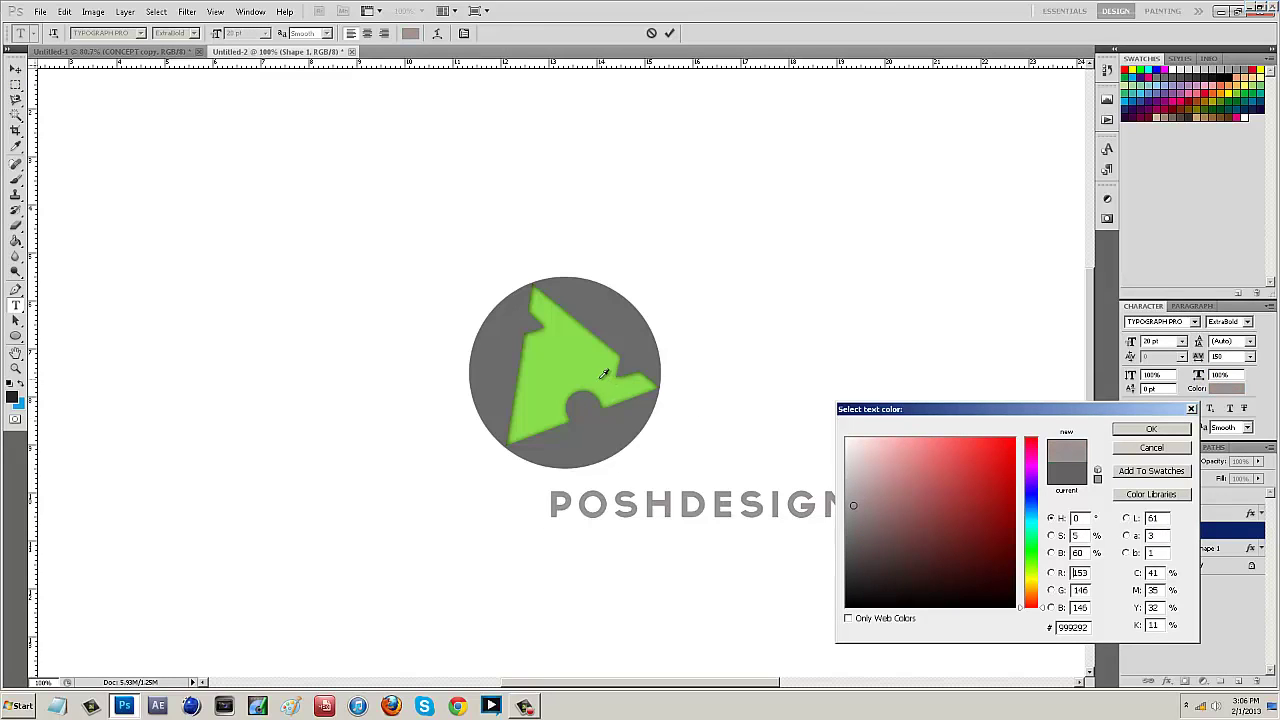
left_click(846, 535)
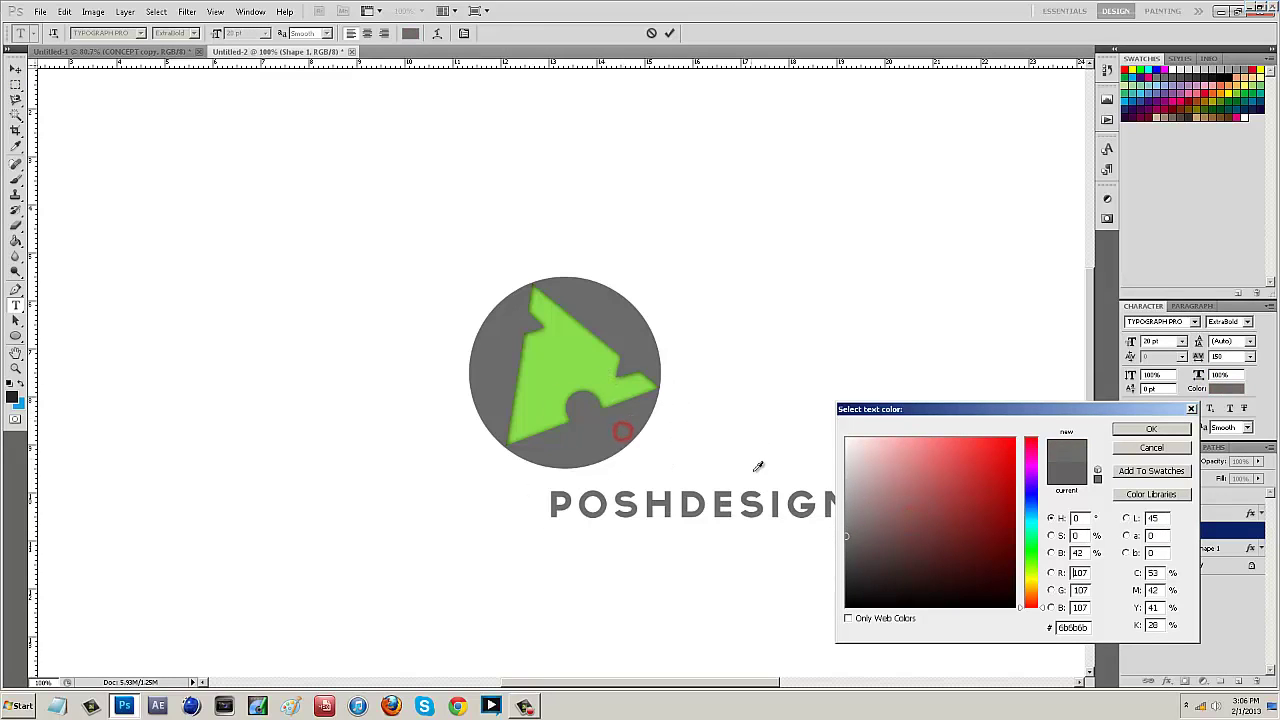
left_click(1150, 429)
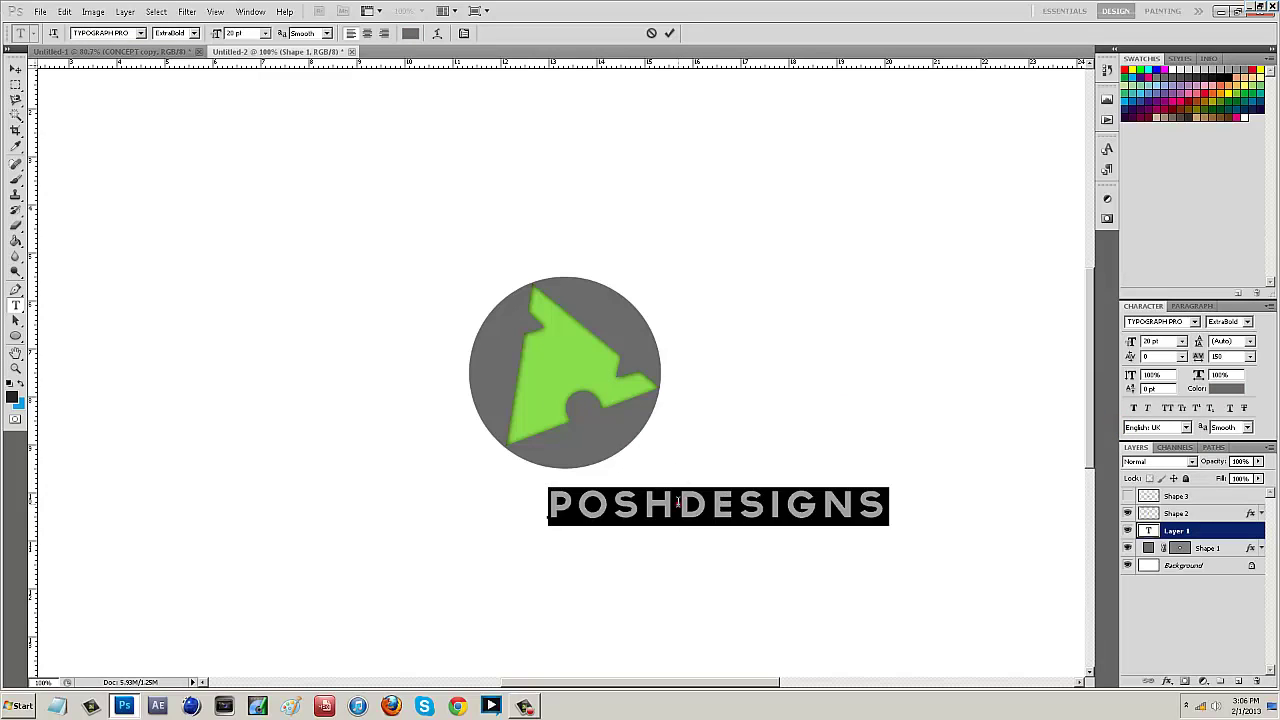
- Recolour only the word DESIGNS with the green sampled from the logo's triangle shape
left_click_drag(678, 503, 957, 523)
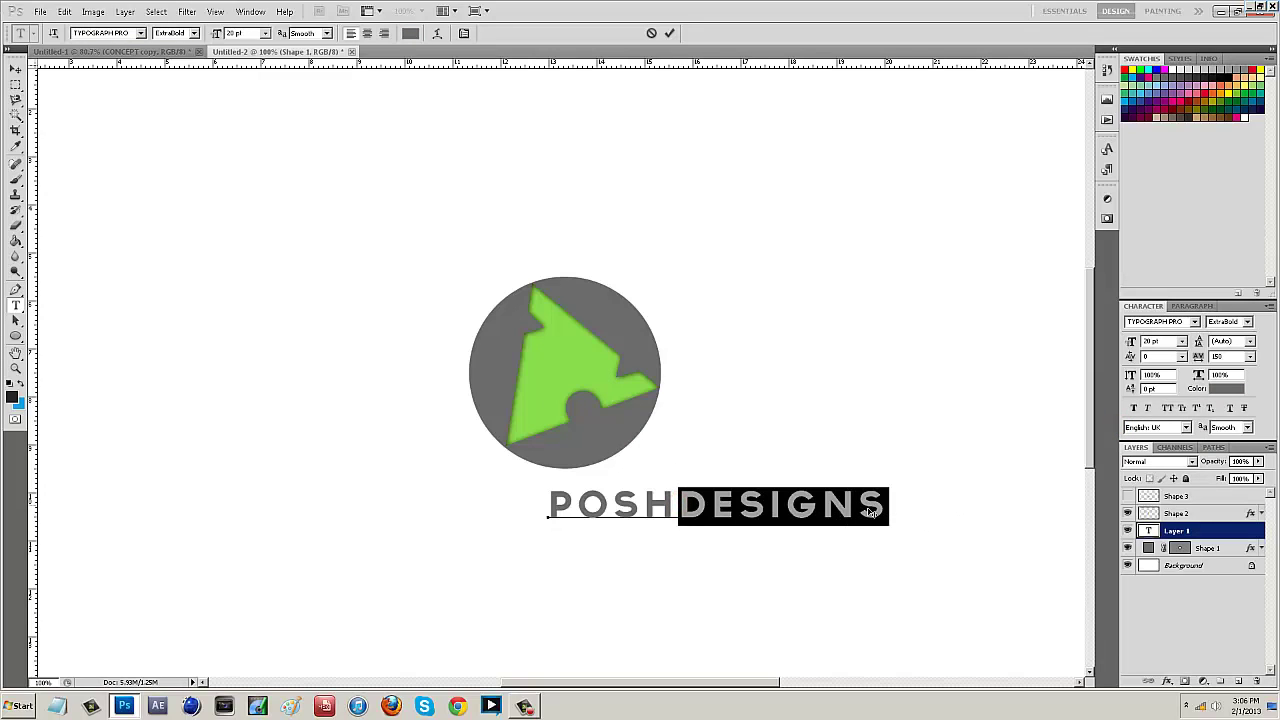
left_click(1228, 389)
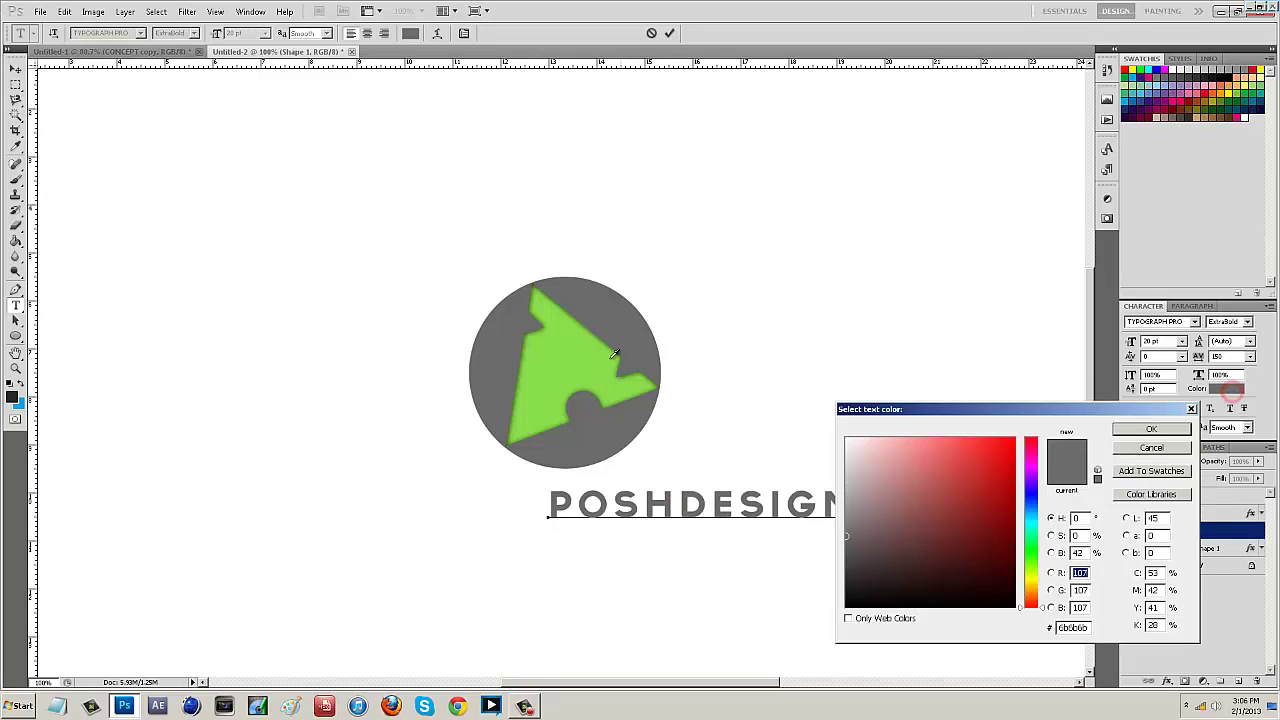
left_click(572, 363)
left_click(1125, 432)
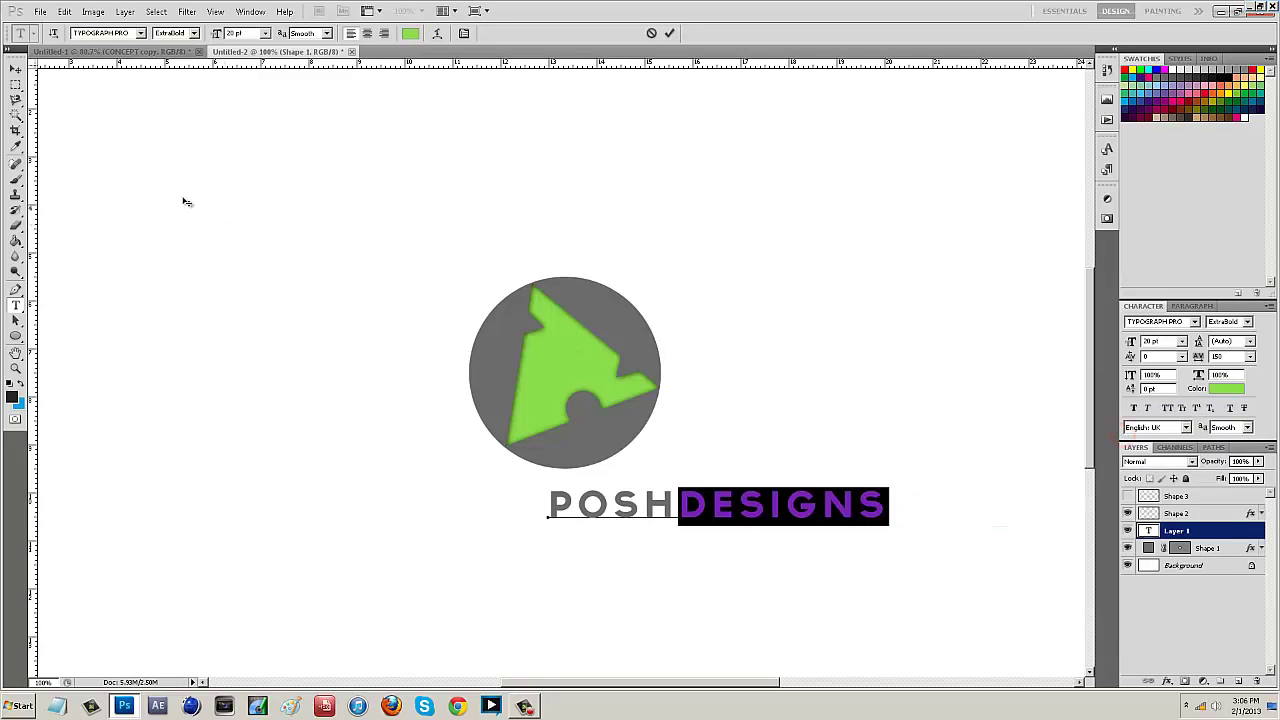
- Move the POSHDESIGNS text beneath the circle and centre it horizontally against the Background layer
left_click(16, 68)
left_click_drag(717, 510, 582, 503)
left_click(1183, 566, "ctrl")
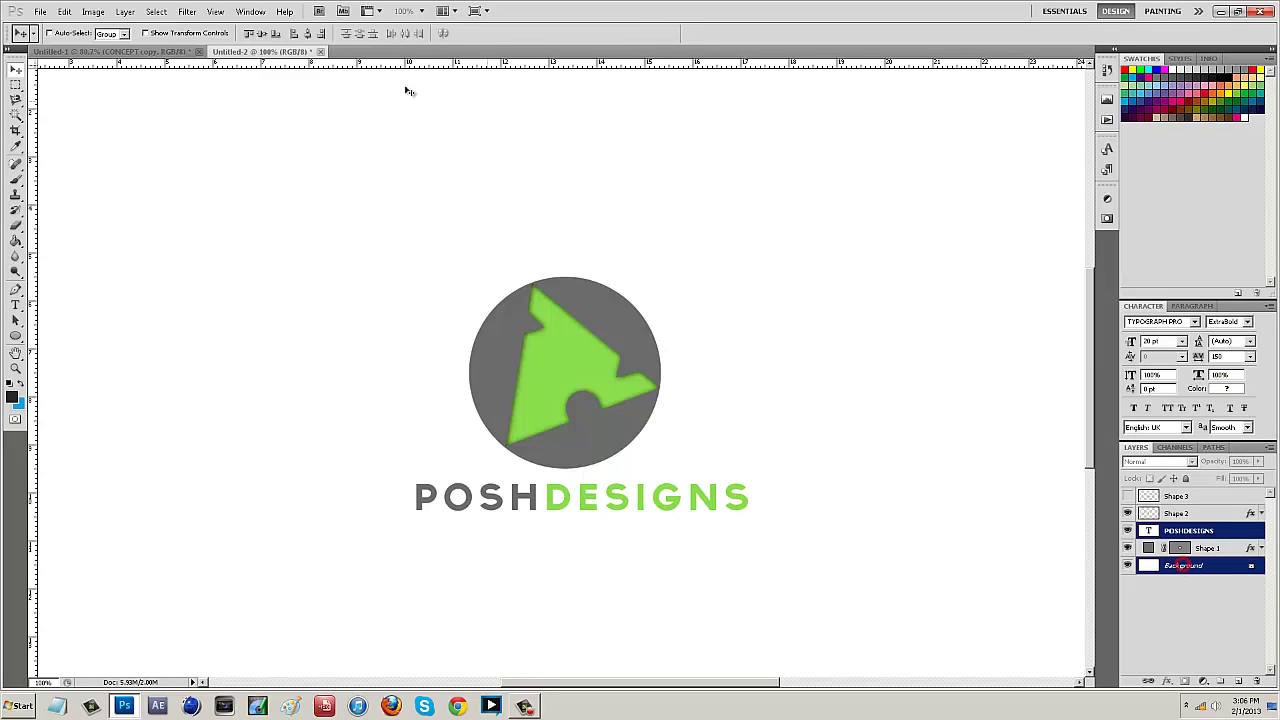
left_click(307, 33)
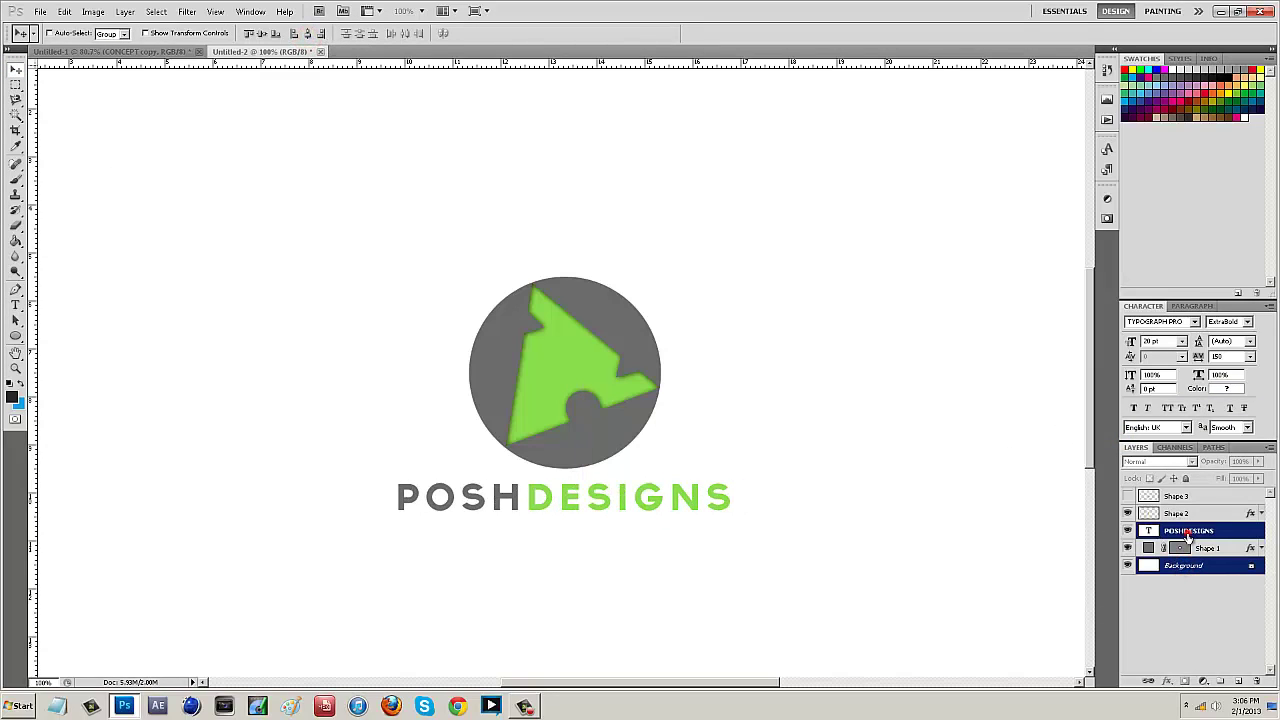
- Nudge the POSHDESIGNS text layer up step by step, closer to the circle's lower edge
left_click(1189, 532)
key("Up")
key("Up")
key("Up")
key("Up")
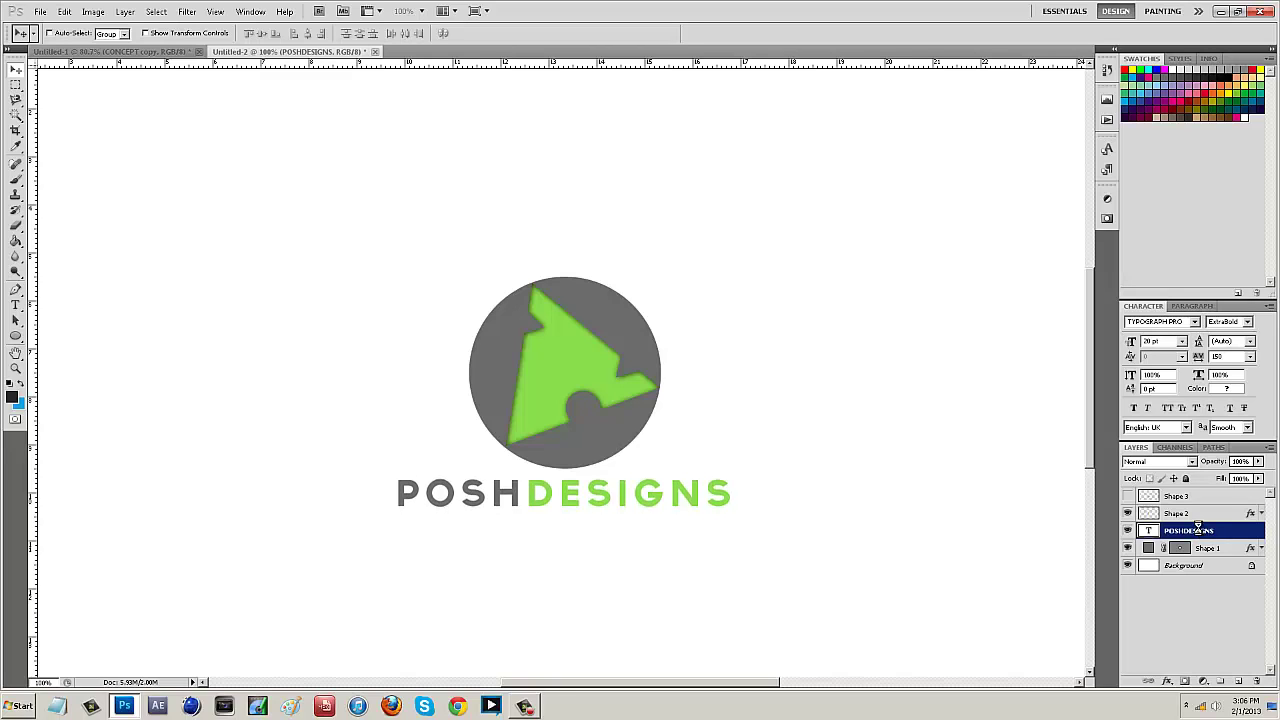
key("Up")
key("Up")
key("Up")
key("Up")
key("Up")
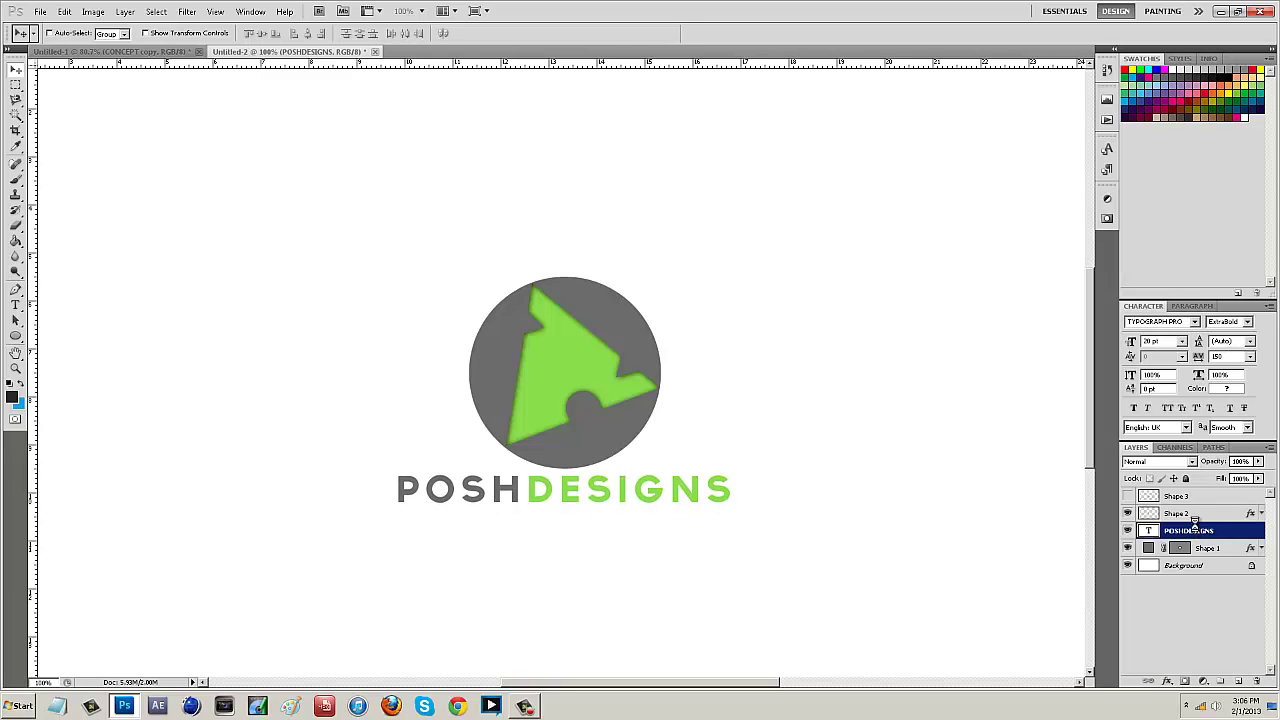
- Convert the locked Background into a regular layer named Layer 0
left_click(16, 370)
right_click(226, 332)
left_click(236, 337)
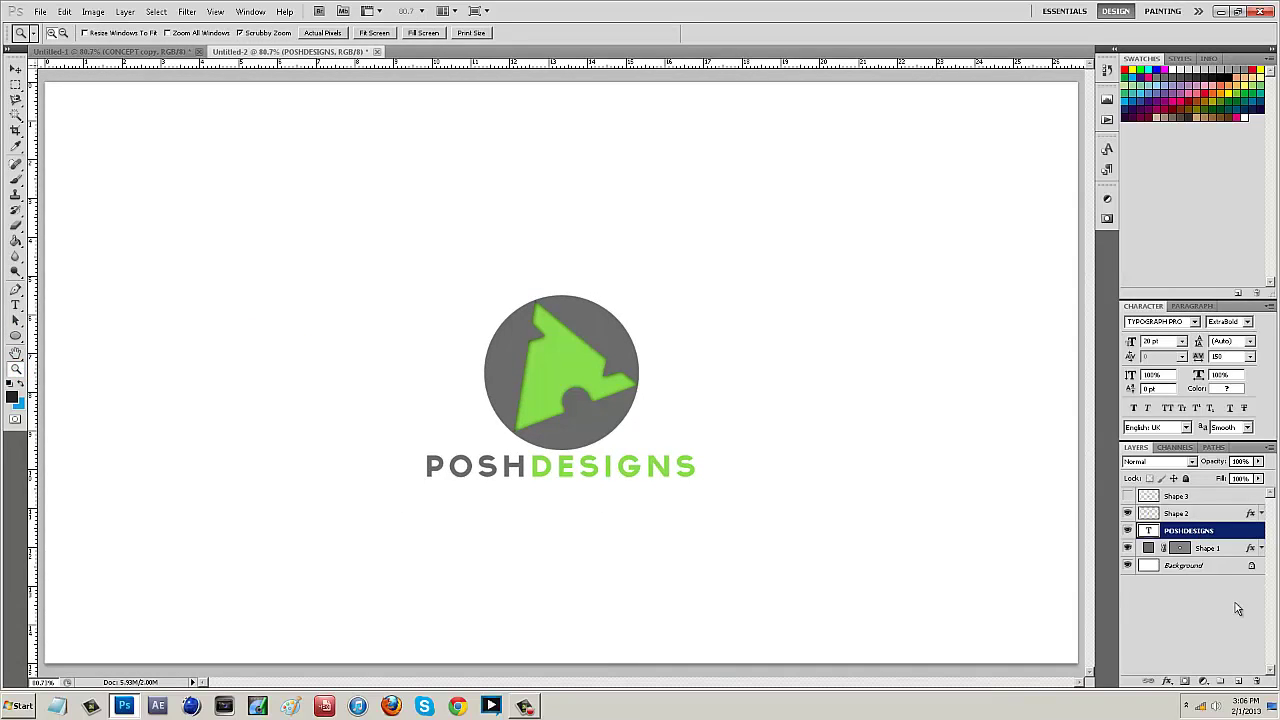
right_click(1183, 566)
left_click(1253, 567)
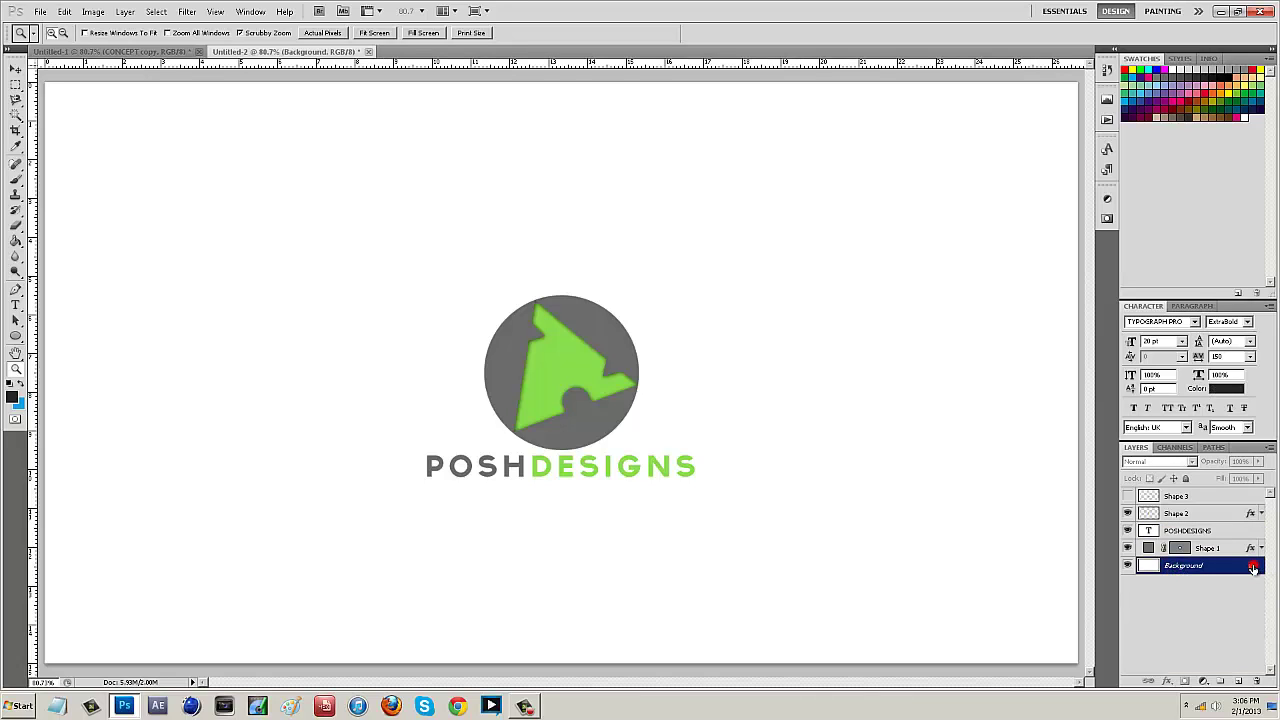
double_click(1252, 568)
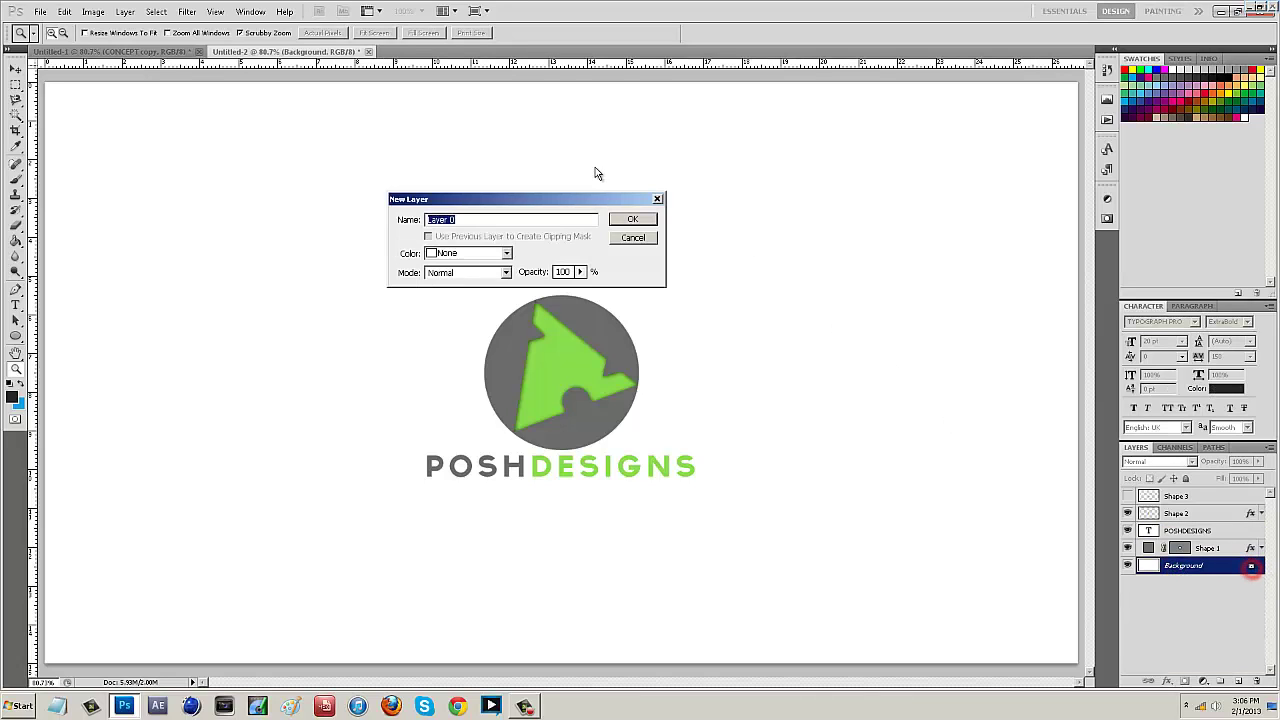
left_click(637, 218)
- Add a Gradient Overlay to the white background layer, Layer 0
right_click(1183, 566)
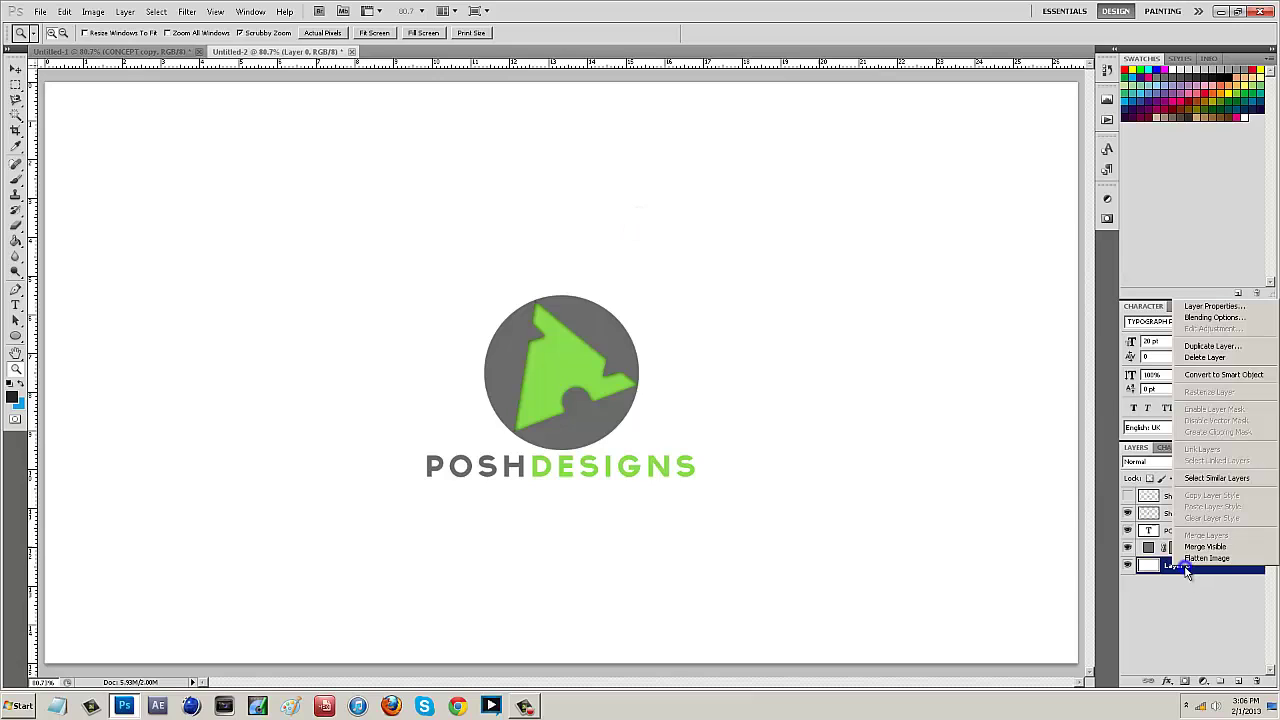
left_click(1210, 318)
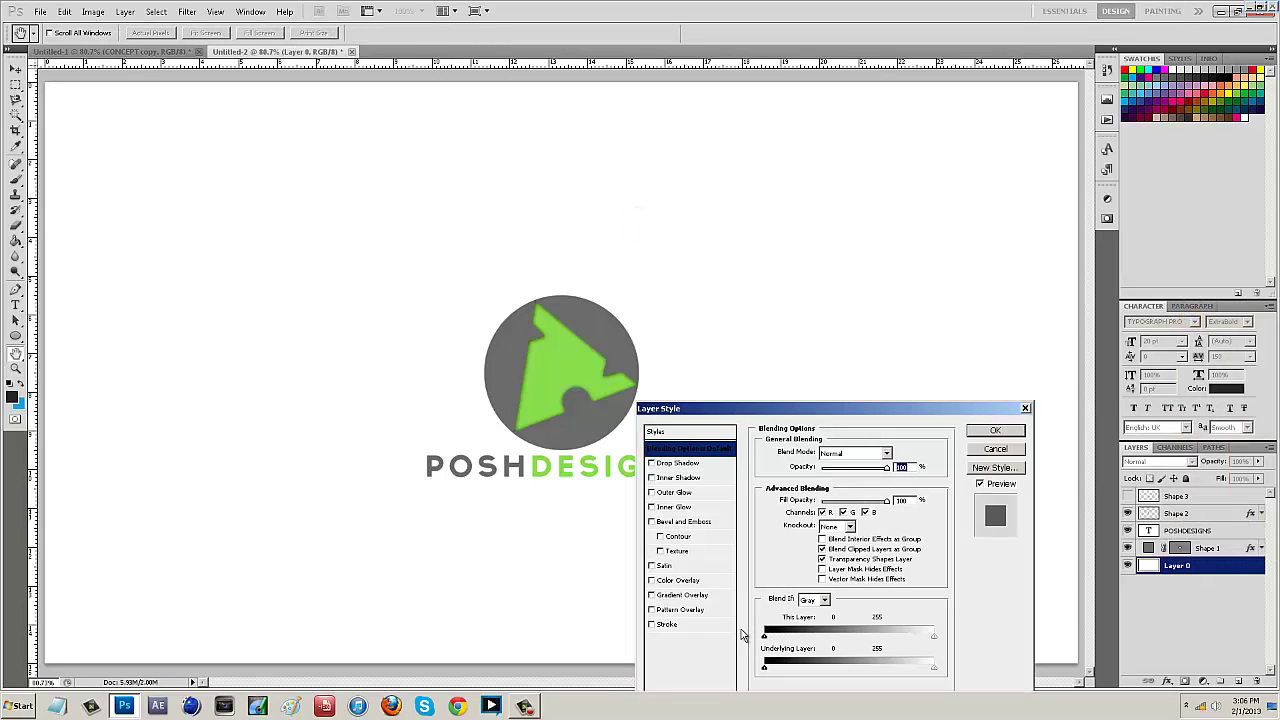
left_click(684, 596)
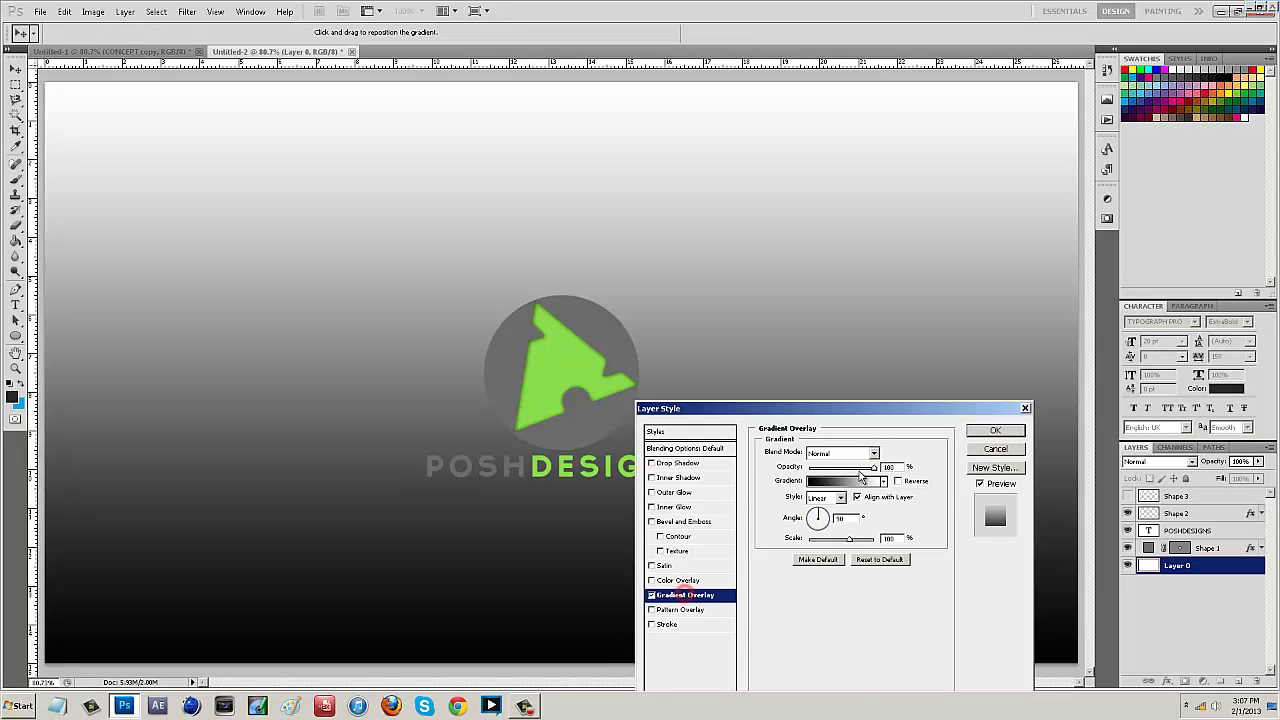
- Change the gradient's black stop to a light grey, keeping the other end white, and apply the overlay
left_click(858, 481)
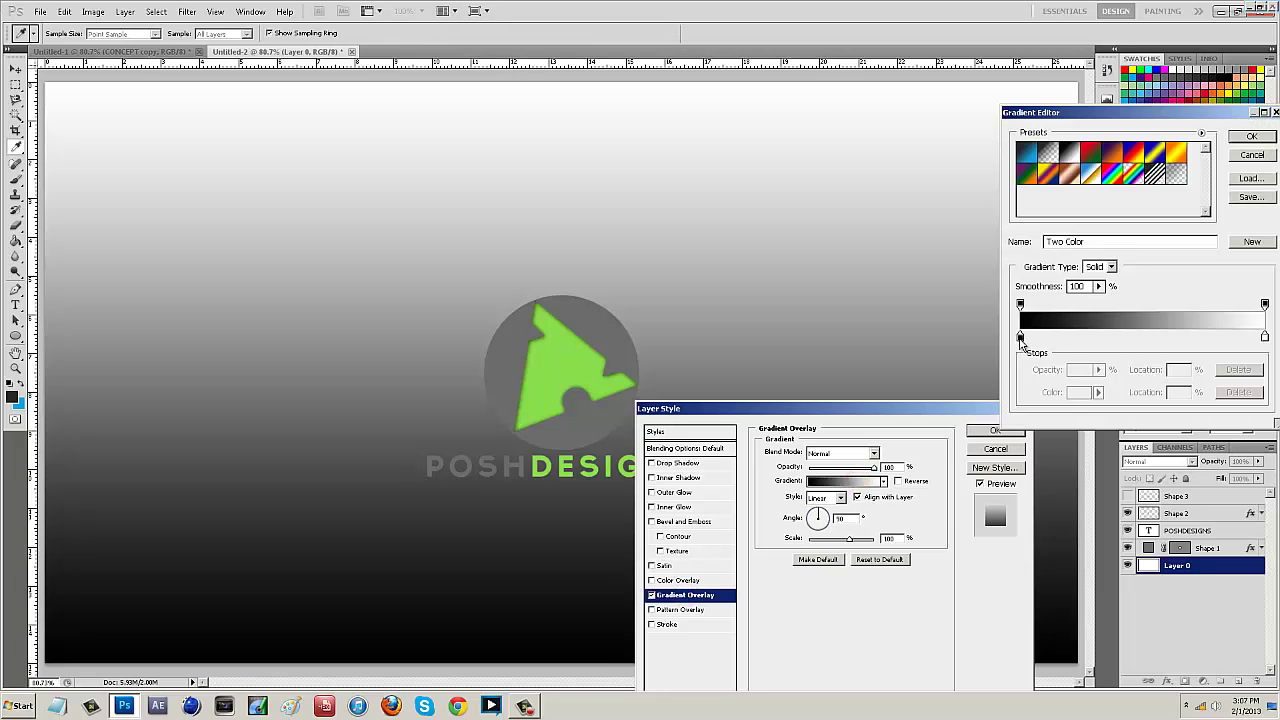
double_click(1020, 337)
left_click(863, 469)
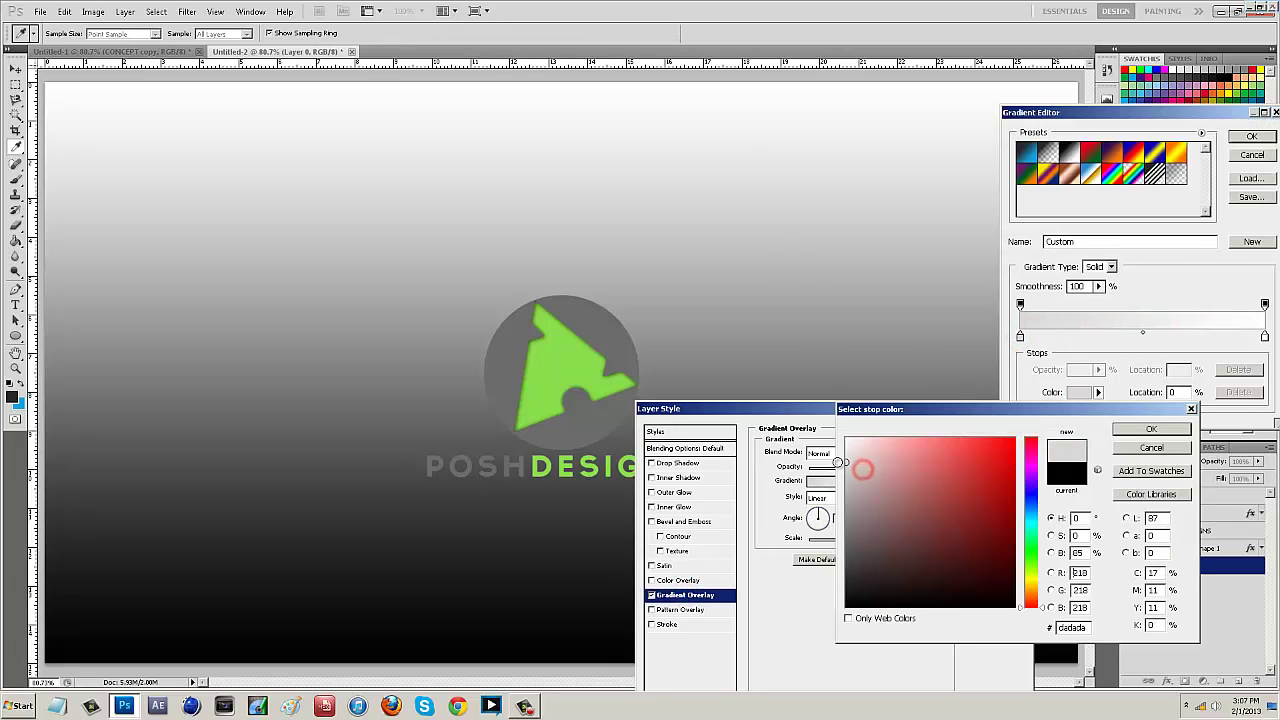
left_click_drag(863, 469, 839, 471)
left_click(1137, 434)
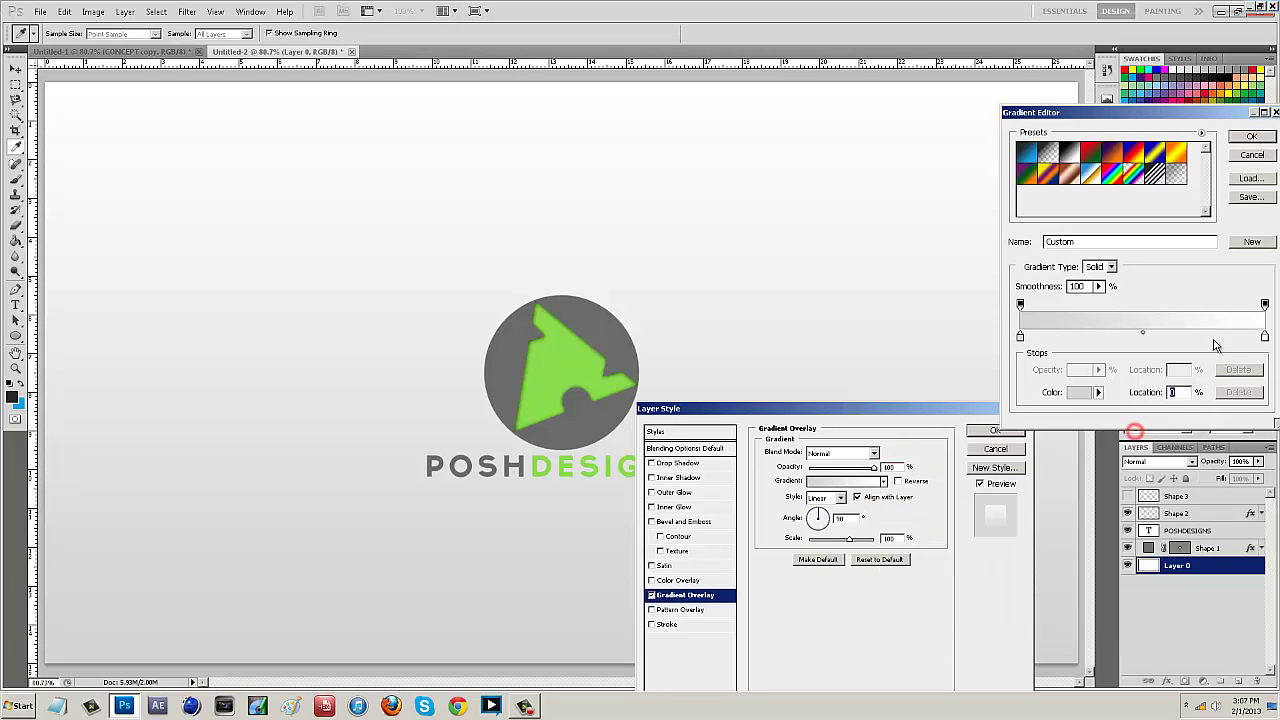
left_click(1251, 136)
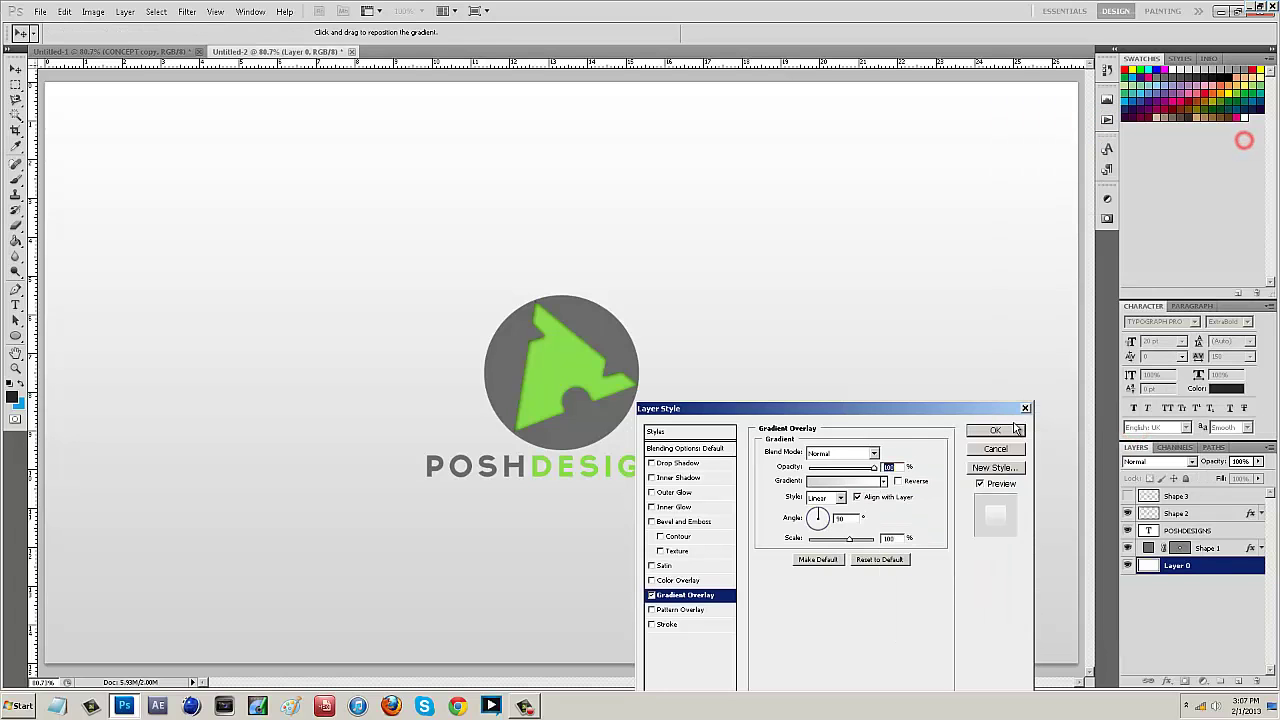
left_click(1008, 430)
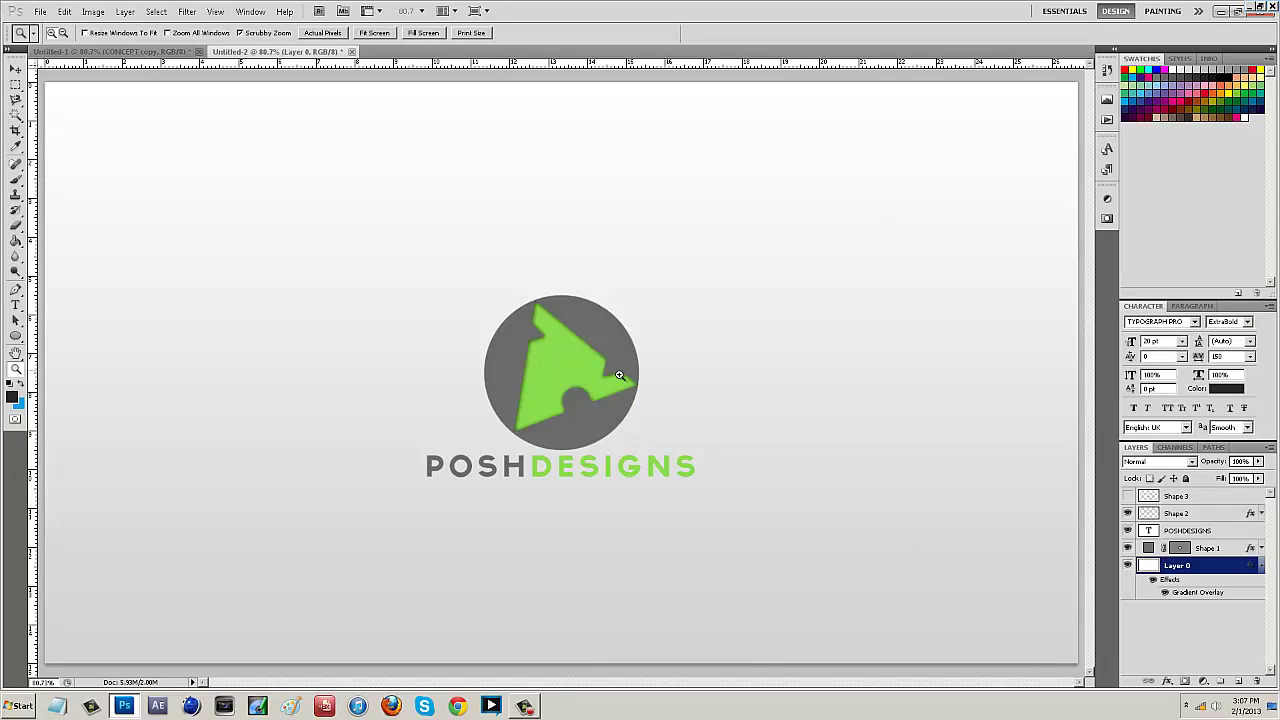
- Merge the Shape 1, POSHDESIGNS and Shape 2 layers into a single logo layer
left_click(1210, 549)
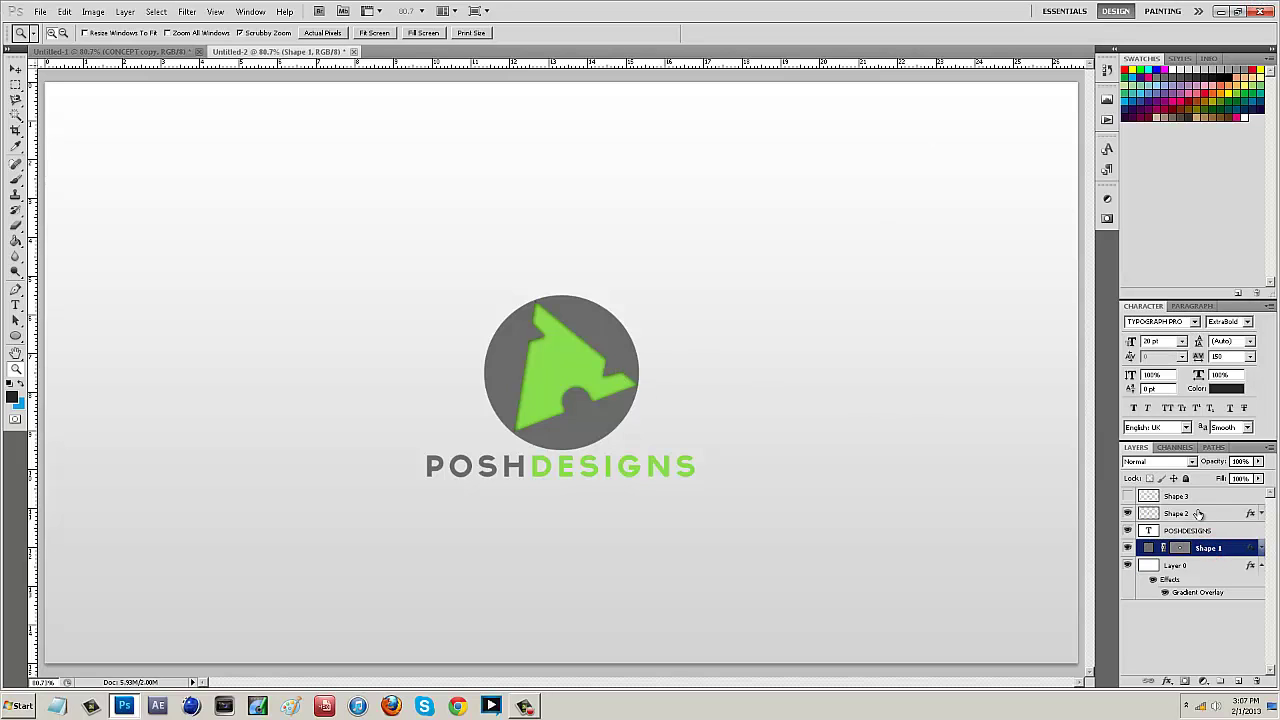
left_click(1187, 531, "shift")
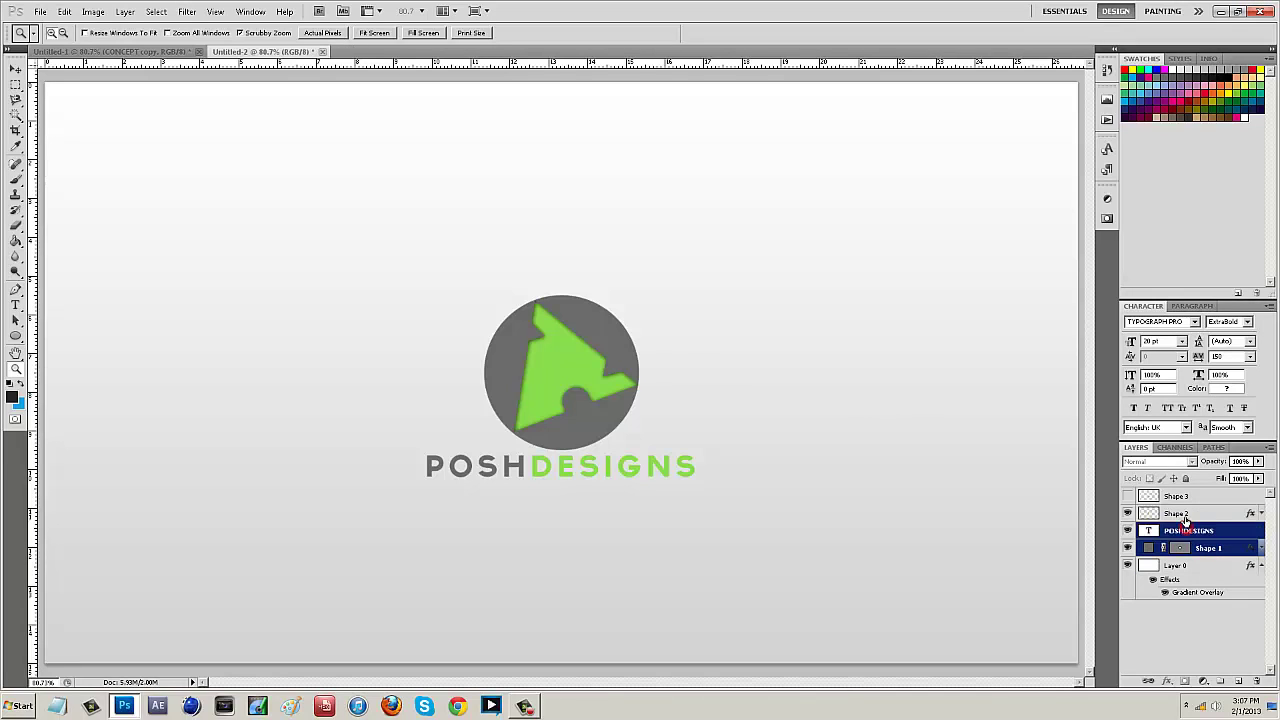
left_click(1185, 514, "shift")
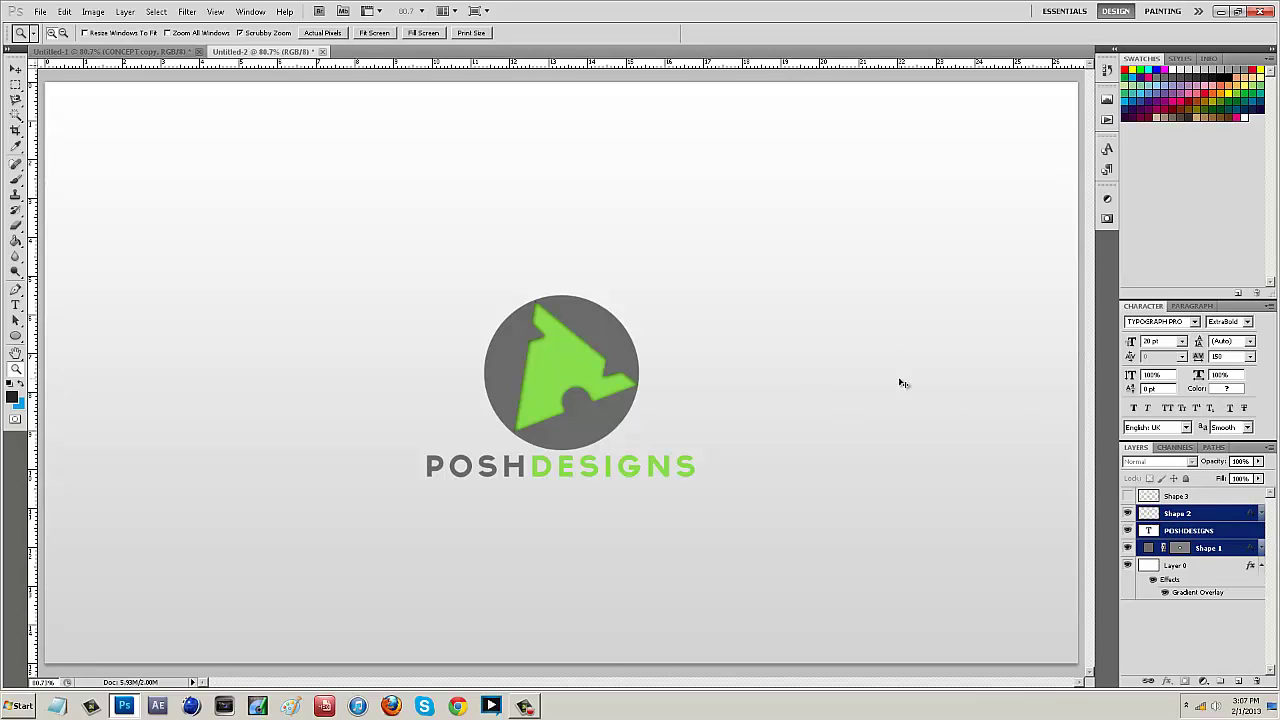
key("ctrl+e")
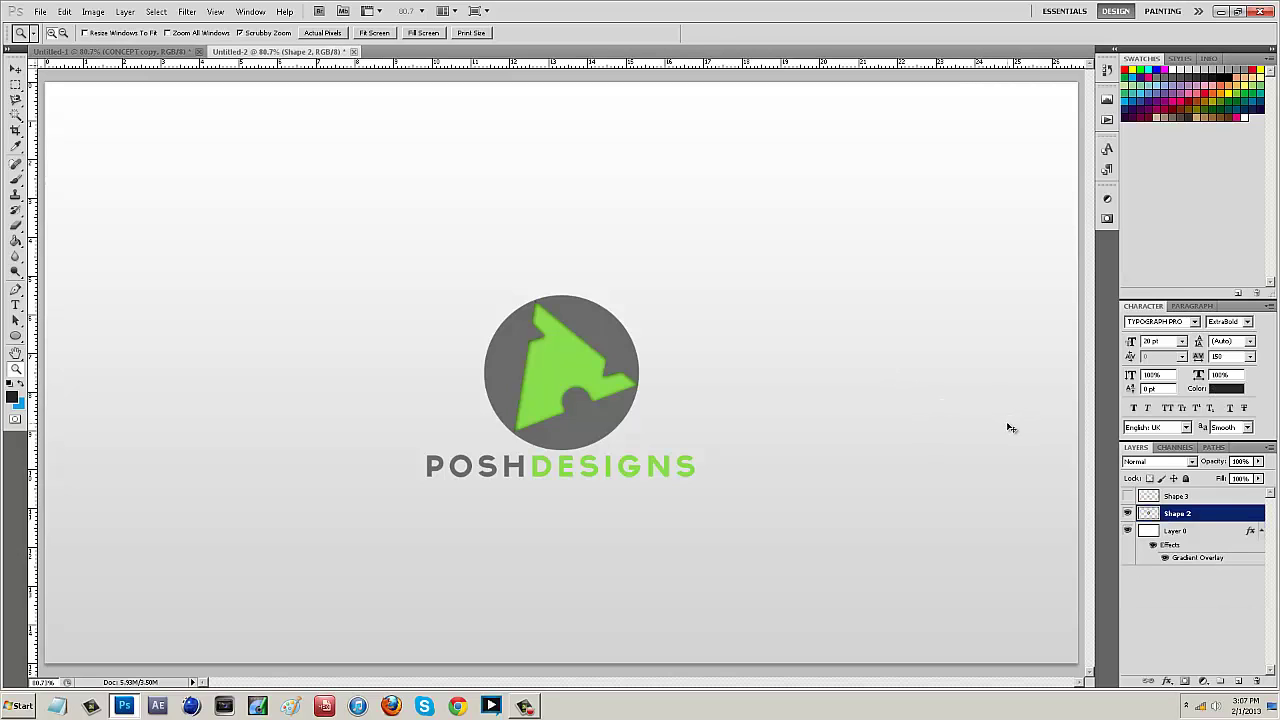
- Duplicate the merged logo layer and flip the copy vertically below the text, squashed to about 19% of its height
key("ctrl+j")
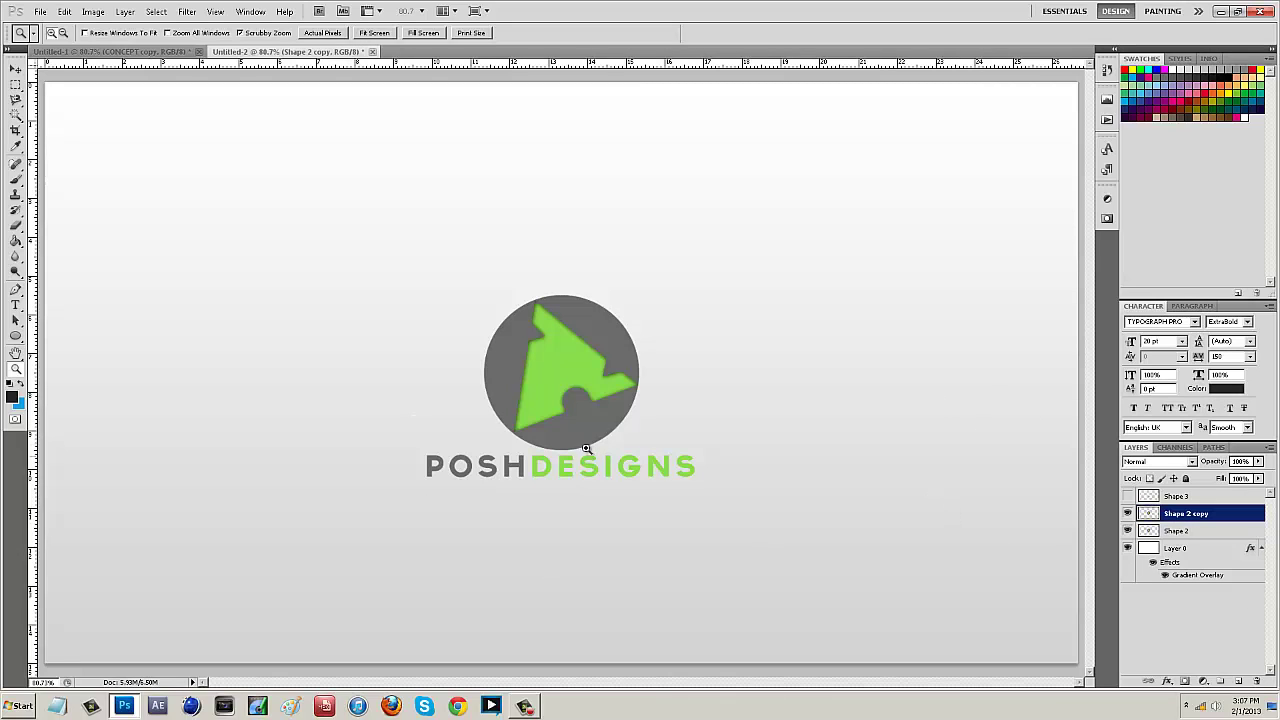
key("ctrl+t")
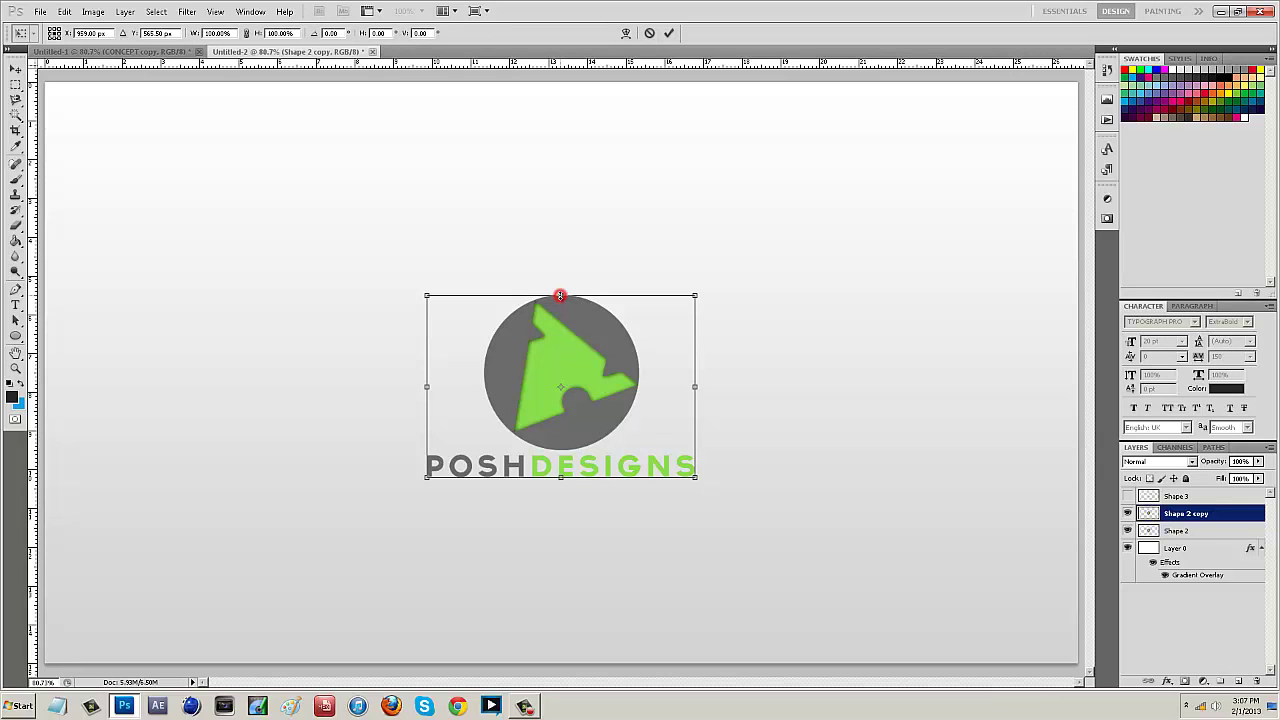
left_click_drag(560, 296, 570, 513)
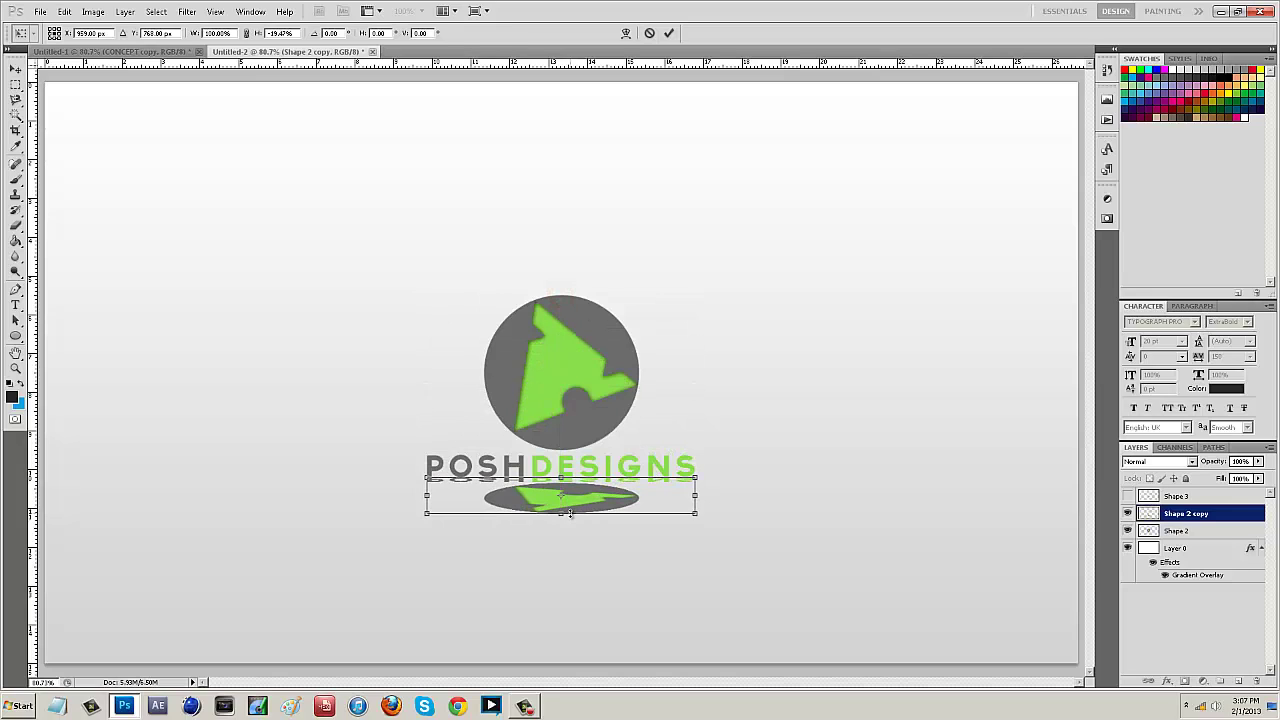
key("Return")
key("z")
- Nudge the flipped logo copy down slightly from the text and lower its opacity to 20%
left_click(14, 69)
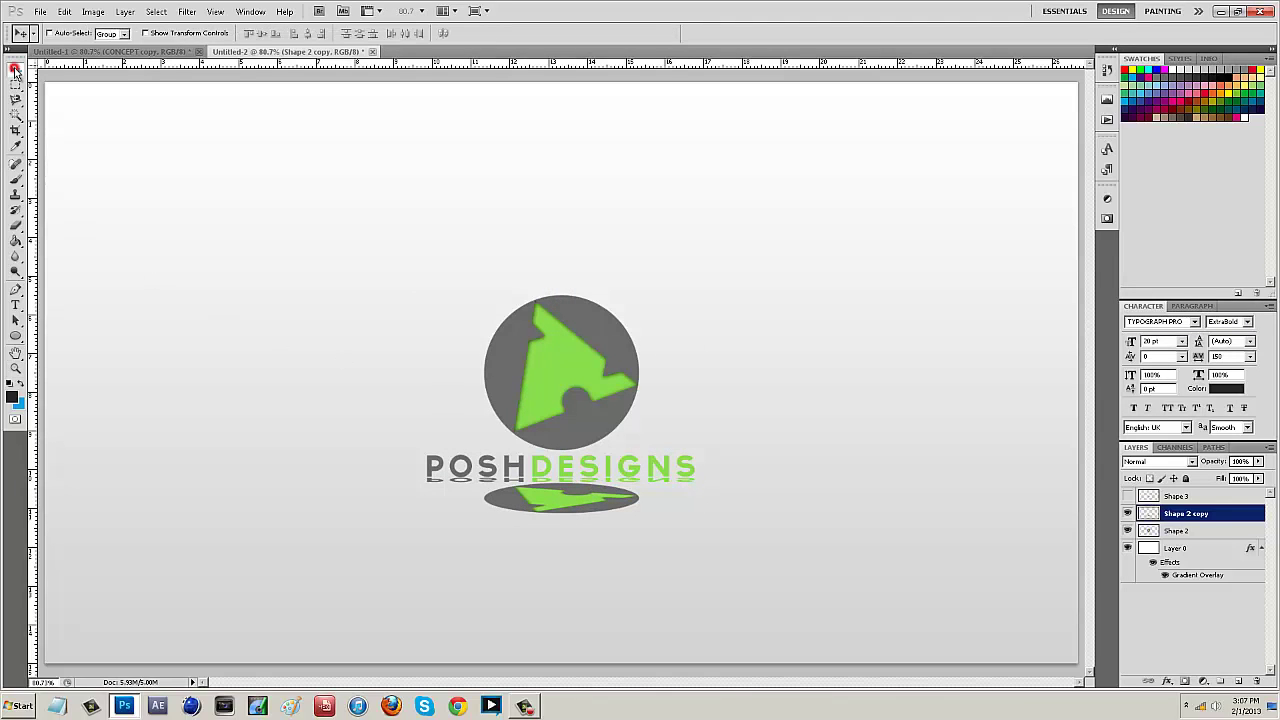
key("Down")
key("Down")
key("Down")
key("Down")
key("Down")
key("Down")
key("Down")
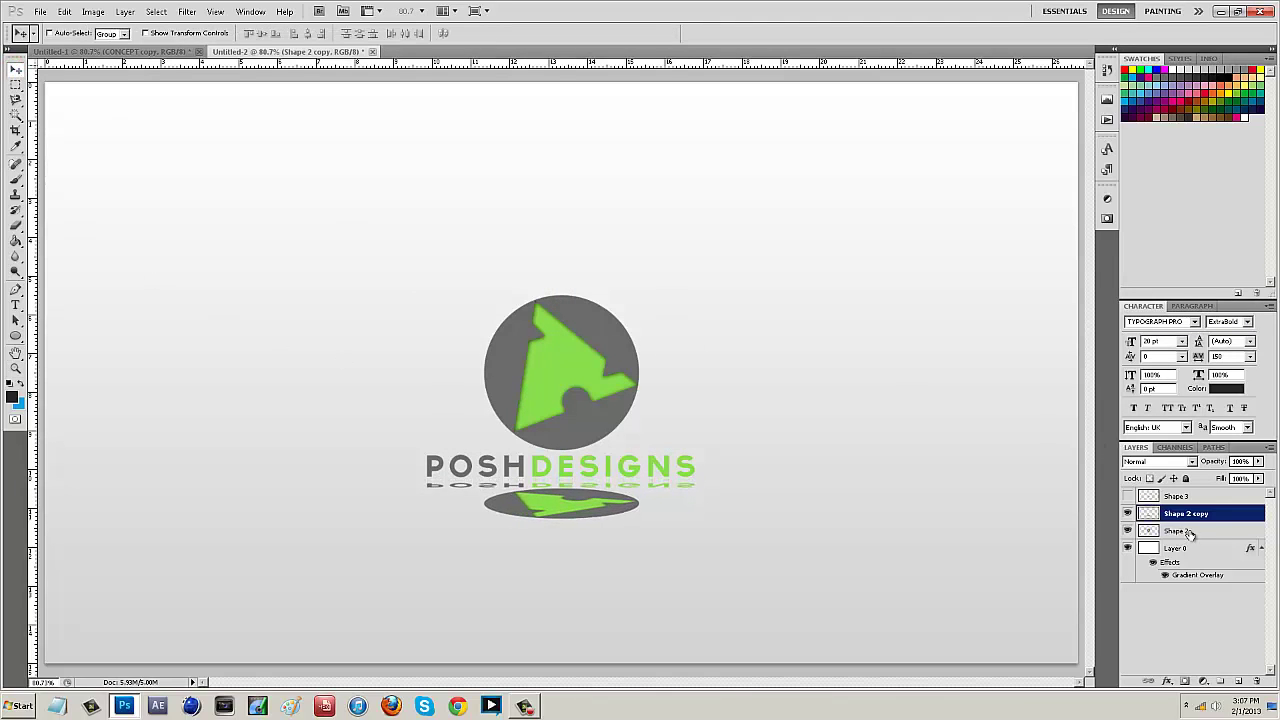
left_click(1258, 461)
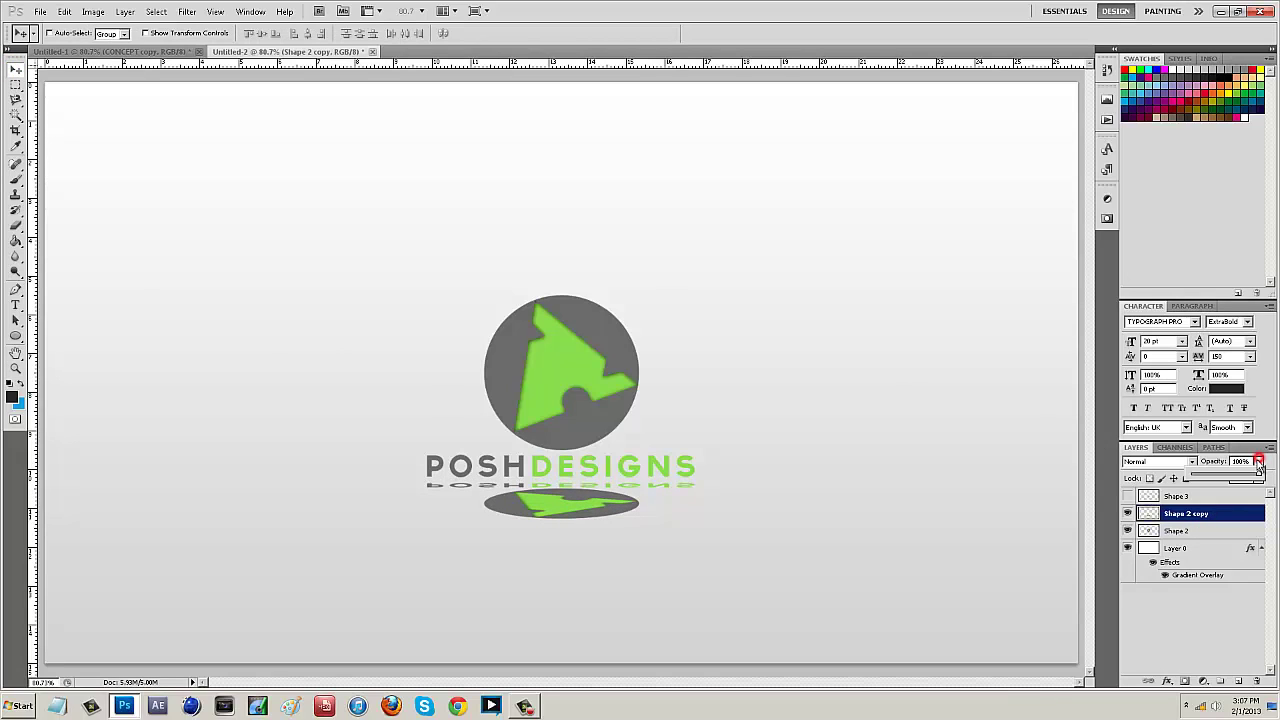
left_click_drag(1257, 474, 1212, 478)
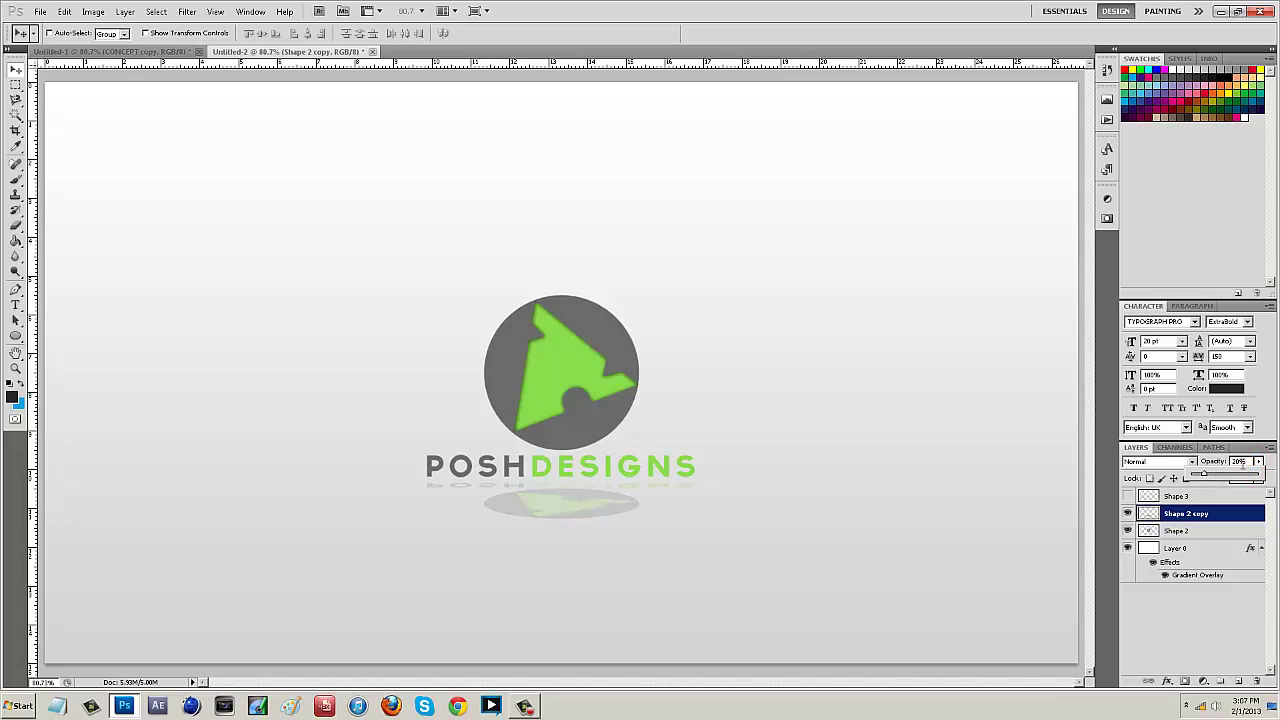
- Apply a Gaussian Blur with a radius of about 2 pixels to the reflection layer, Shape 2 copy
left_click(187, 11)
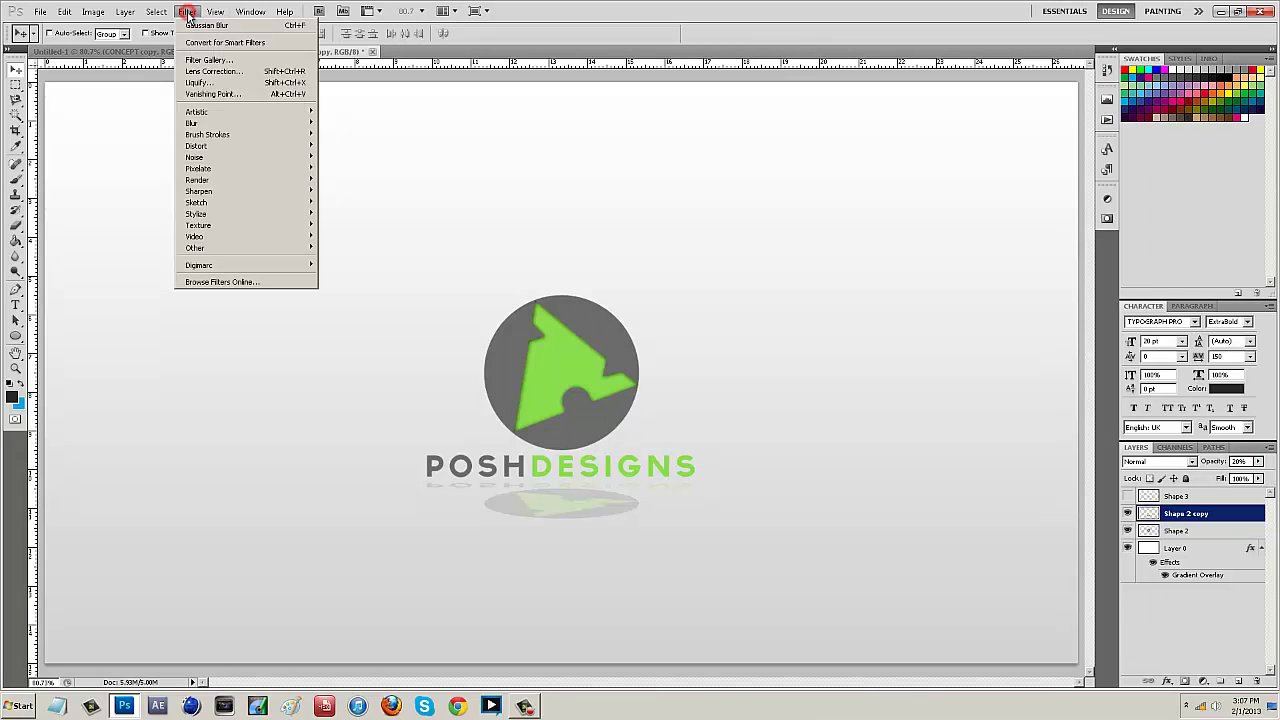
mouse_move(200, 122)
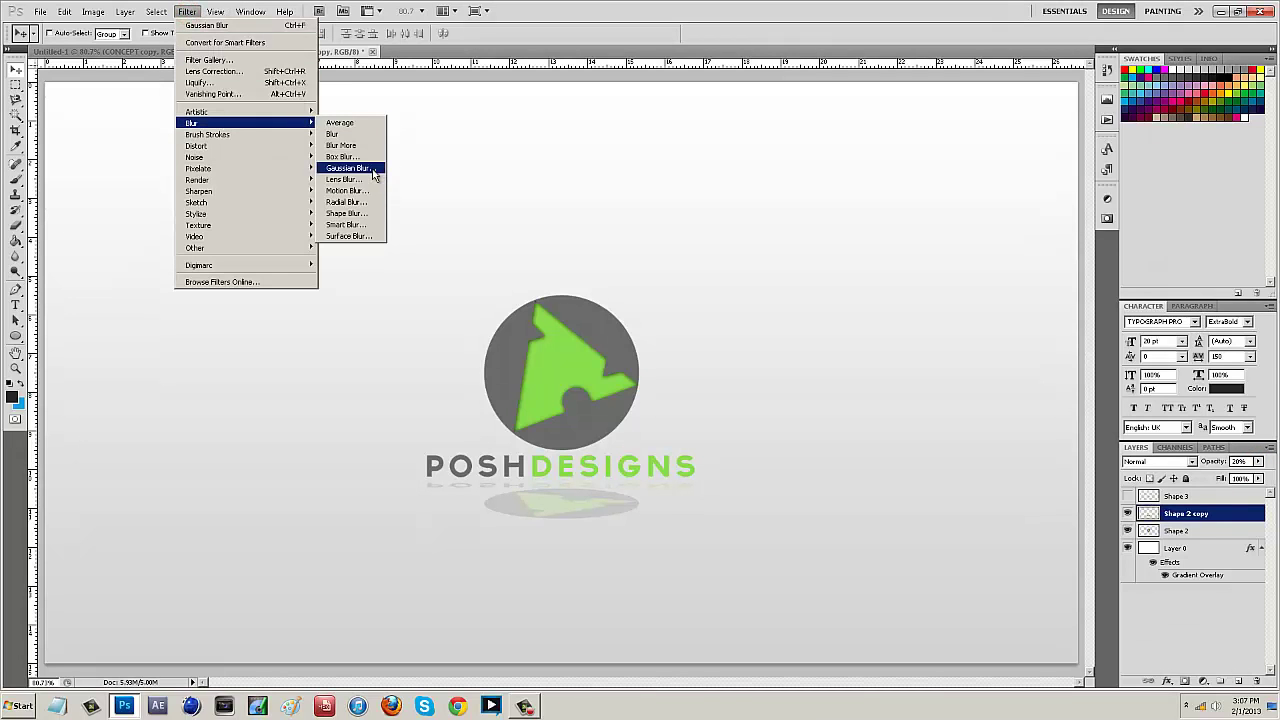
left_click(372, 168)
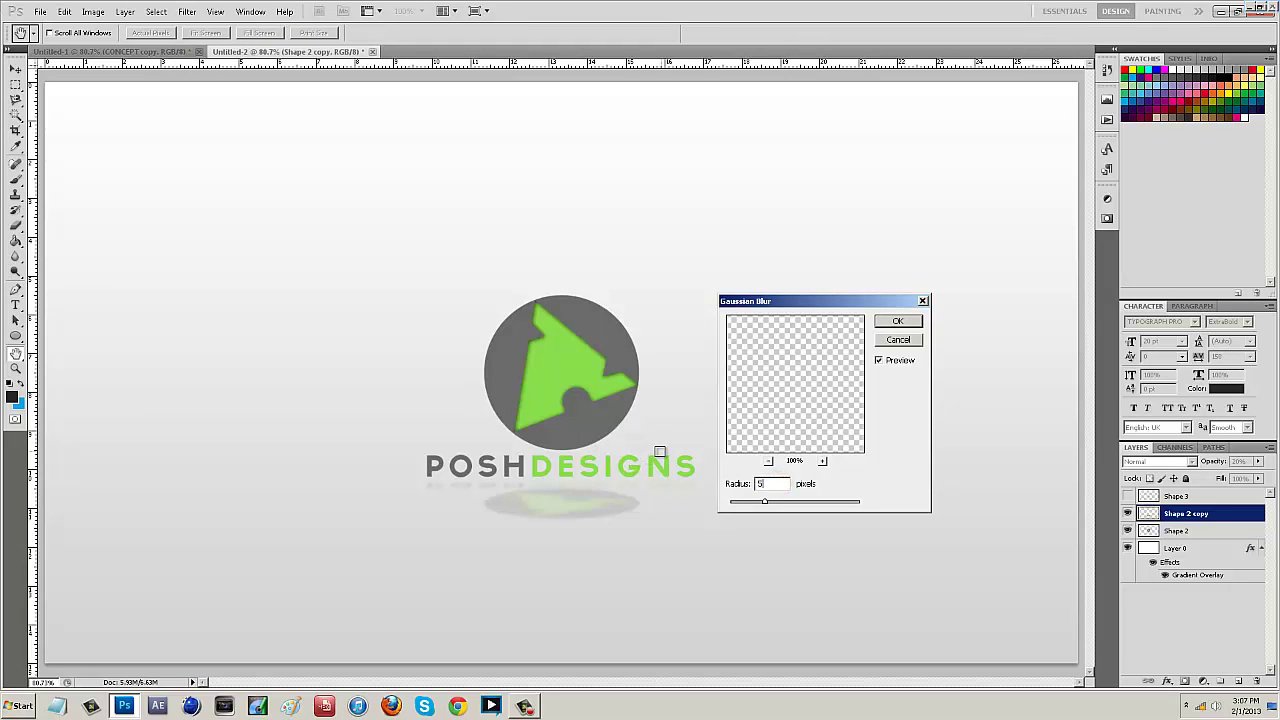
left_click(888, 469)
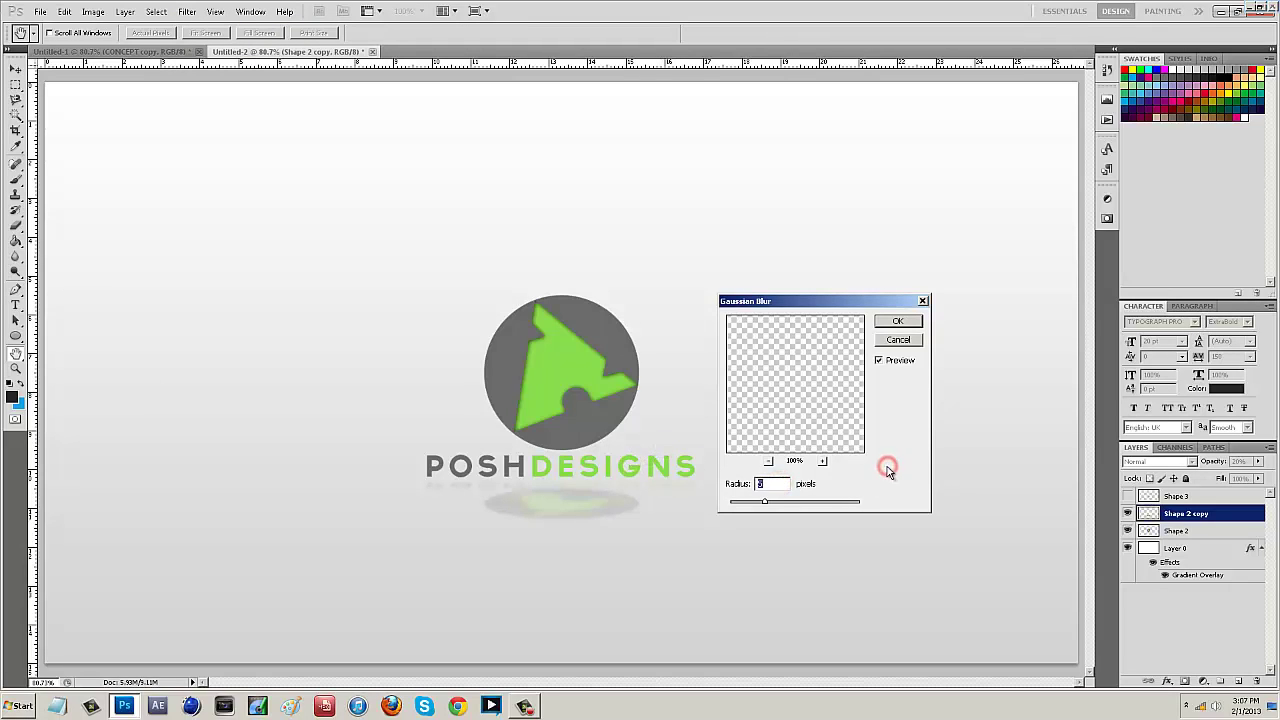
left_click(786, 488)
type("2.")
left_click(908, 327)
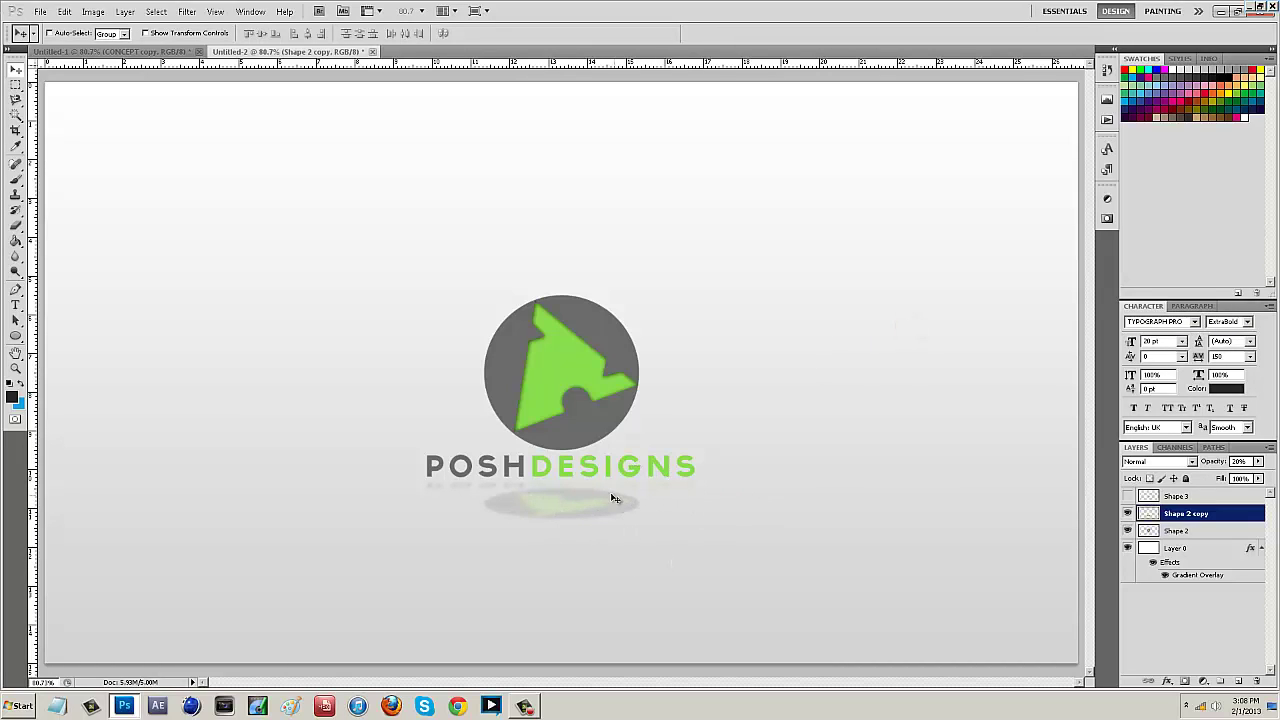
left_click(15, 369)
right_click(377, 323)
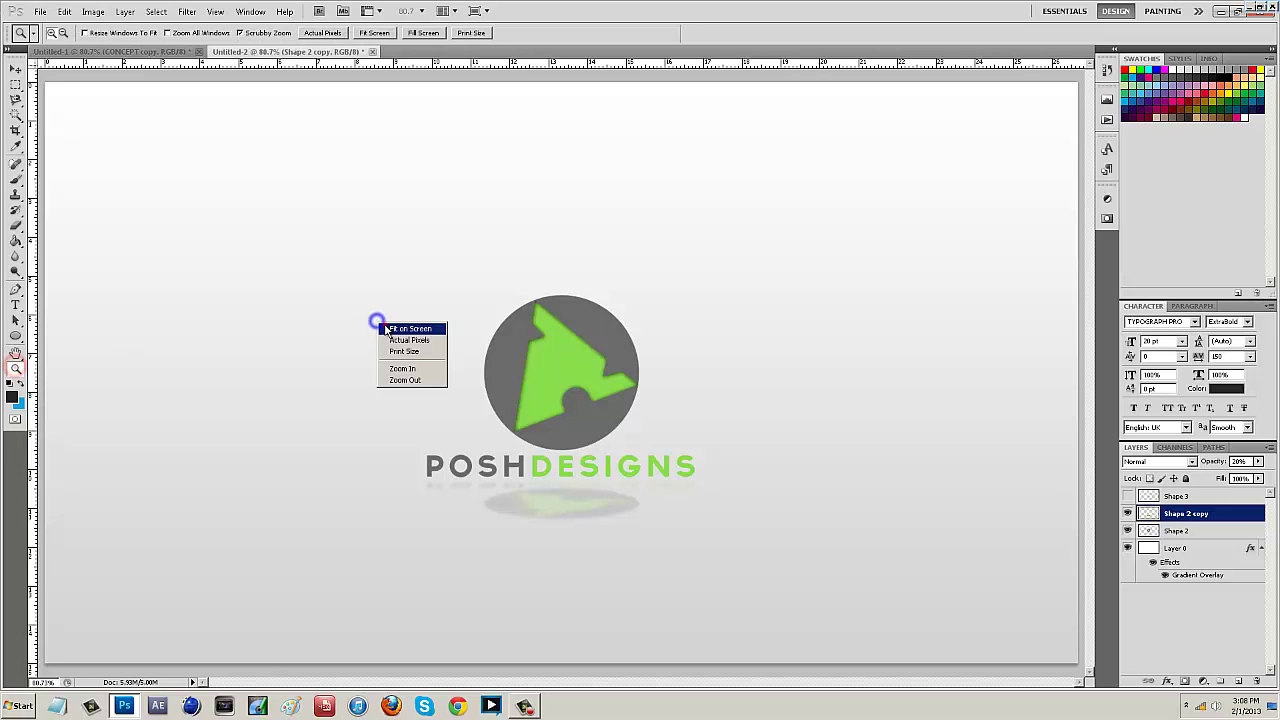
left_click(385, 323)
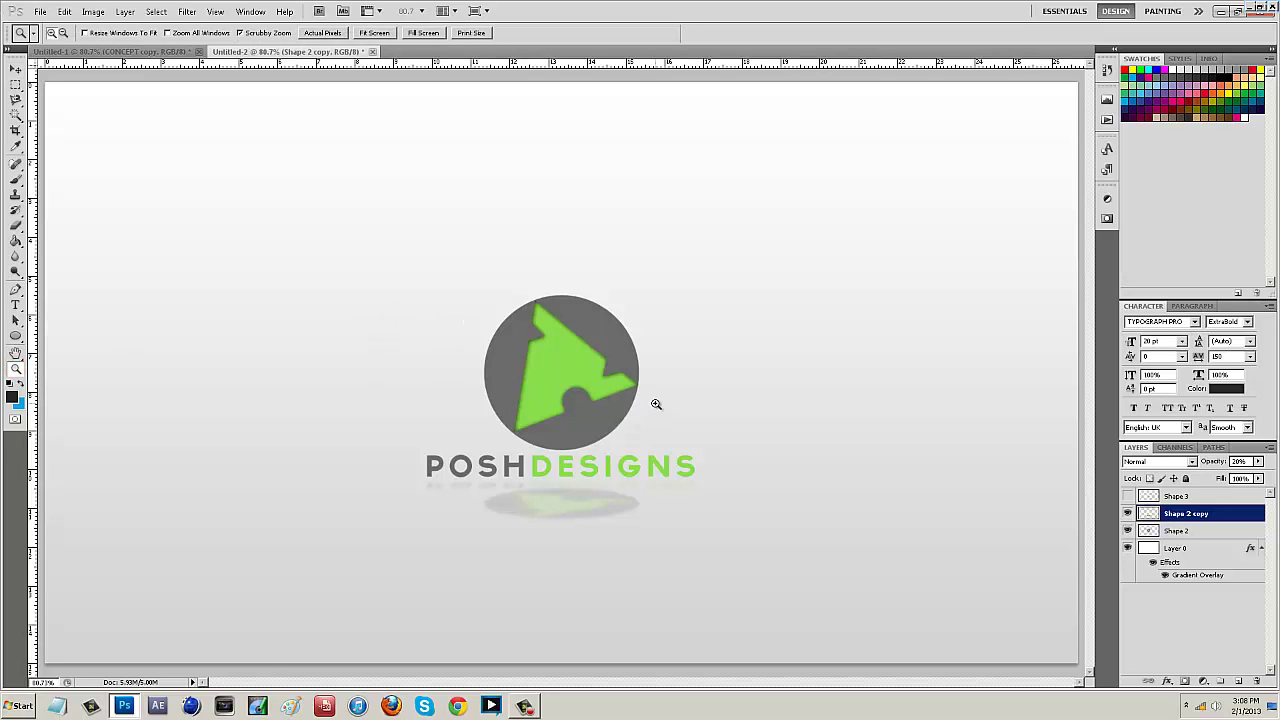